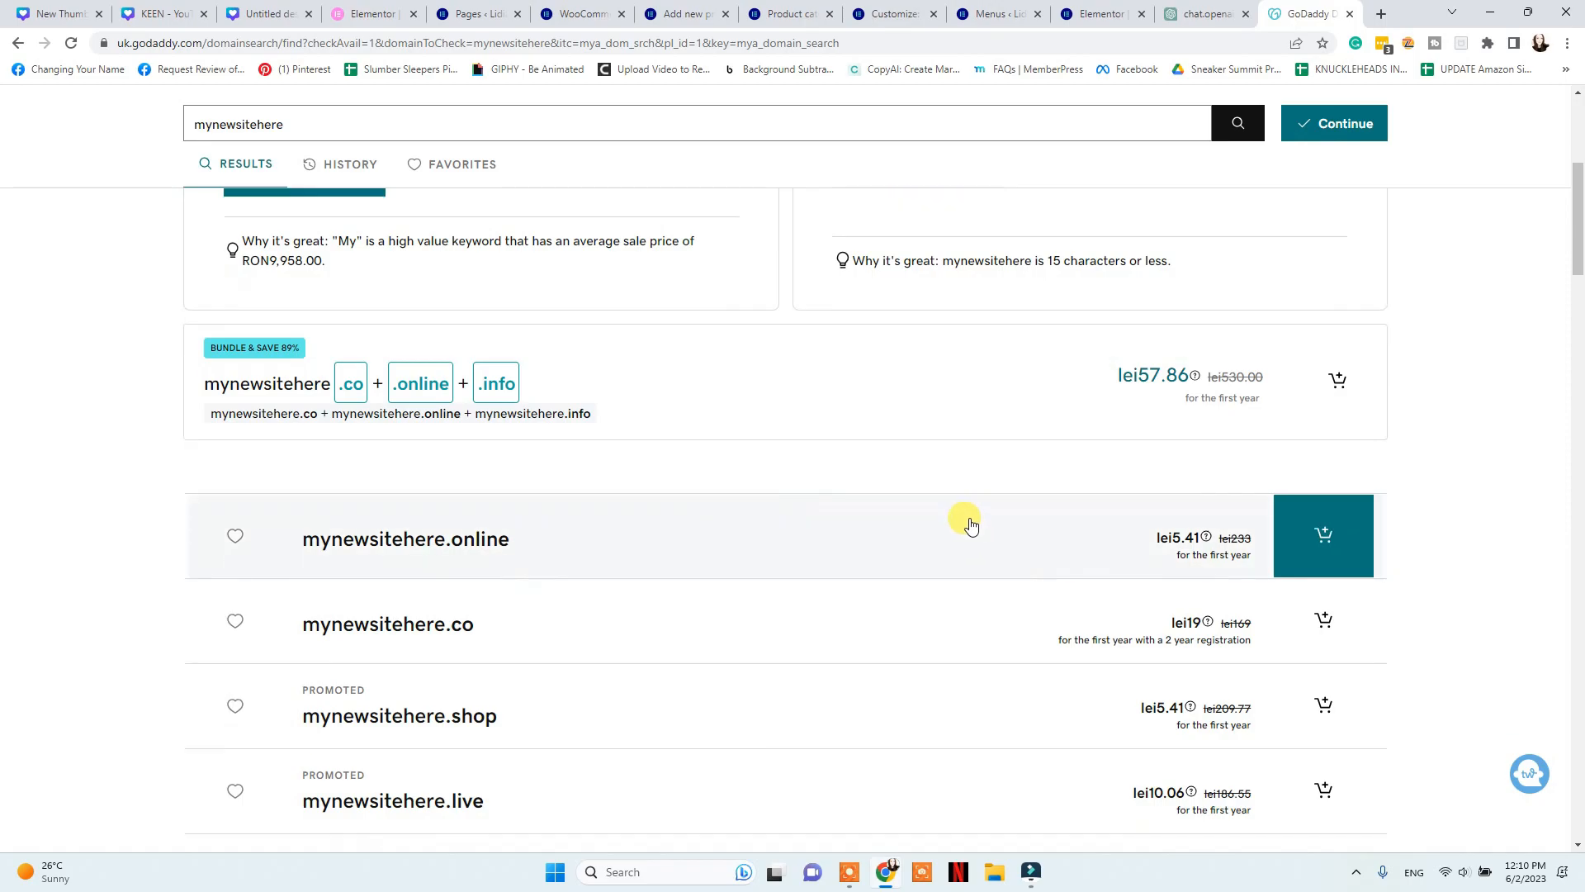
# Look through the domain extensions offered for mynewsitehere in the GoDaddy search results
pyautogui.scroll(-6, 673, 605)
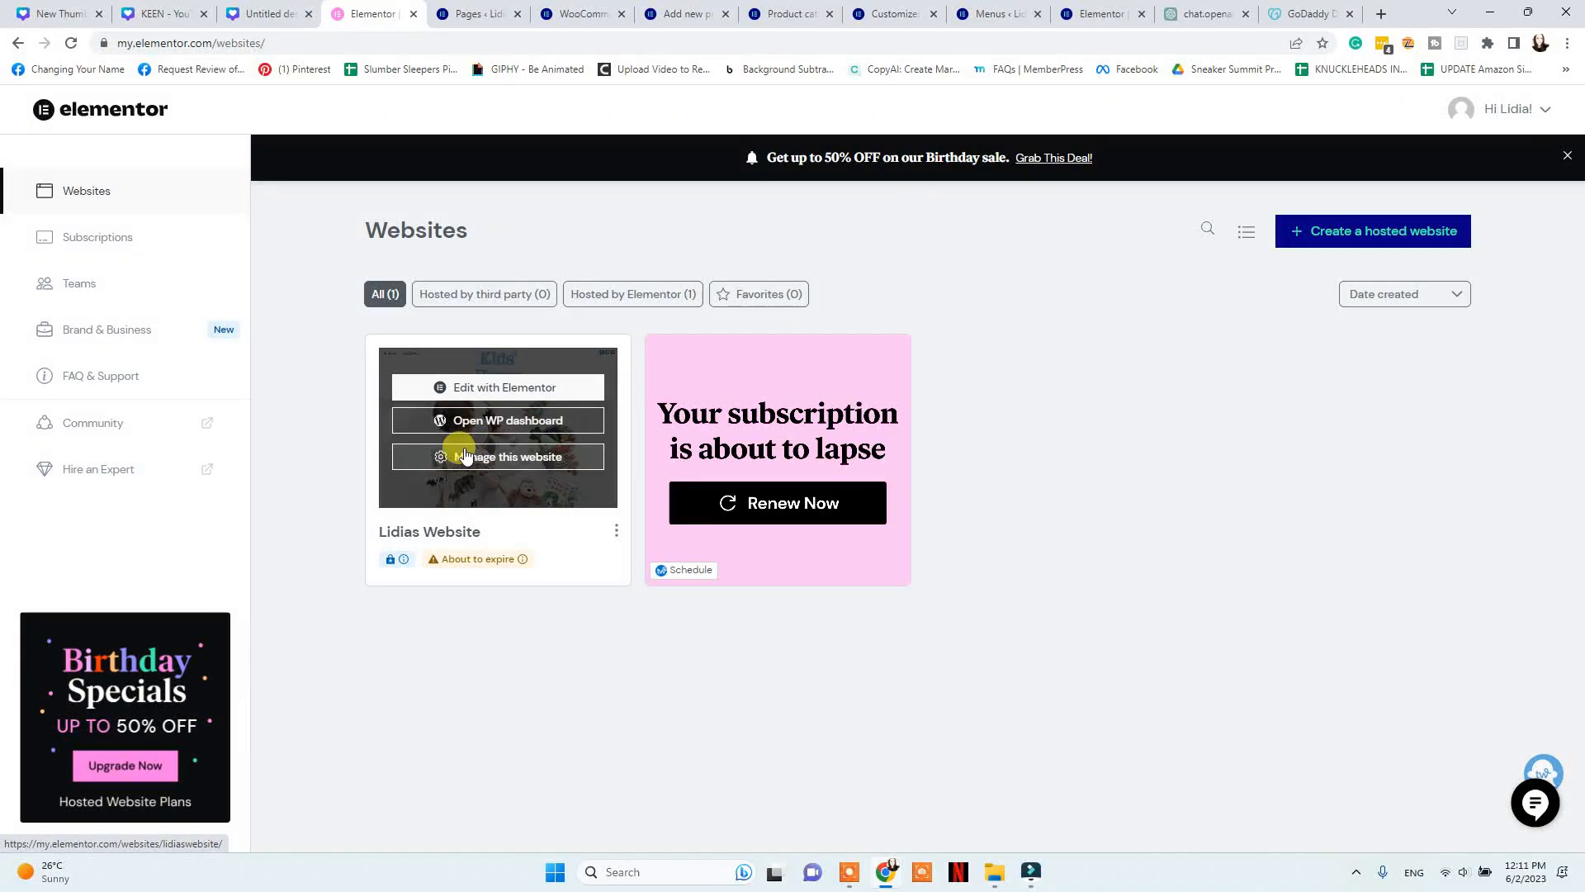
# Open the hosted website's management page in Elementor and start connecting an already purchased custom domain
pyautogui.click(523, 457)
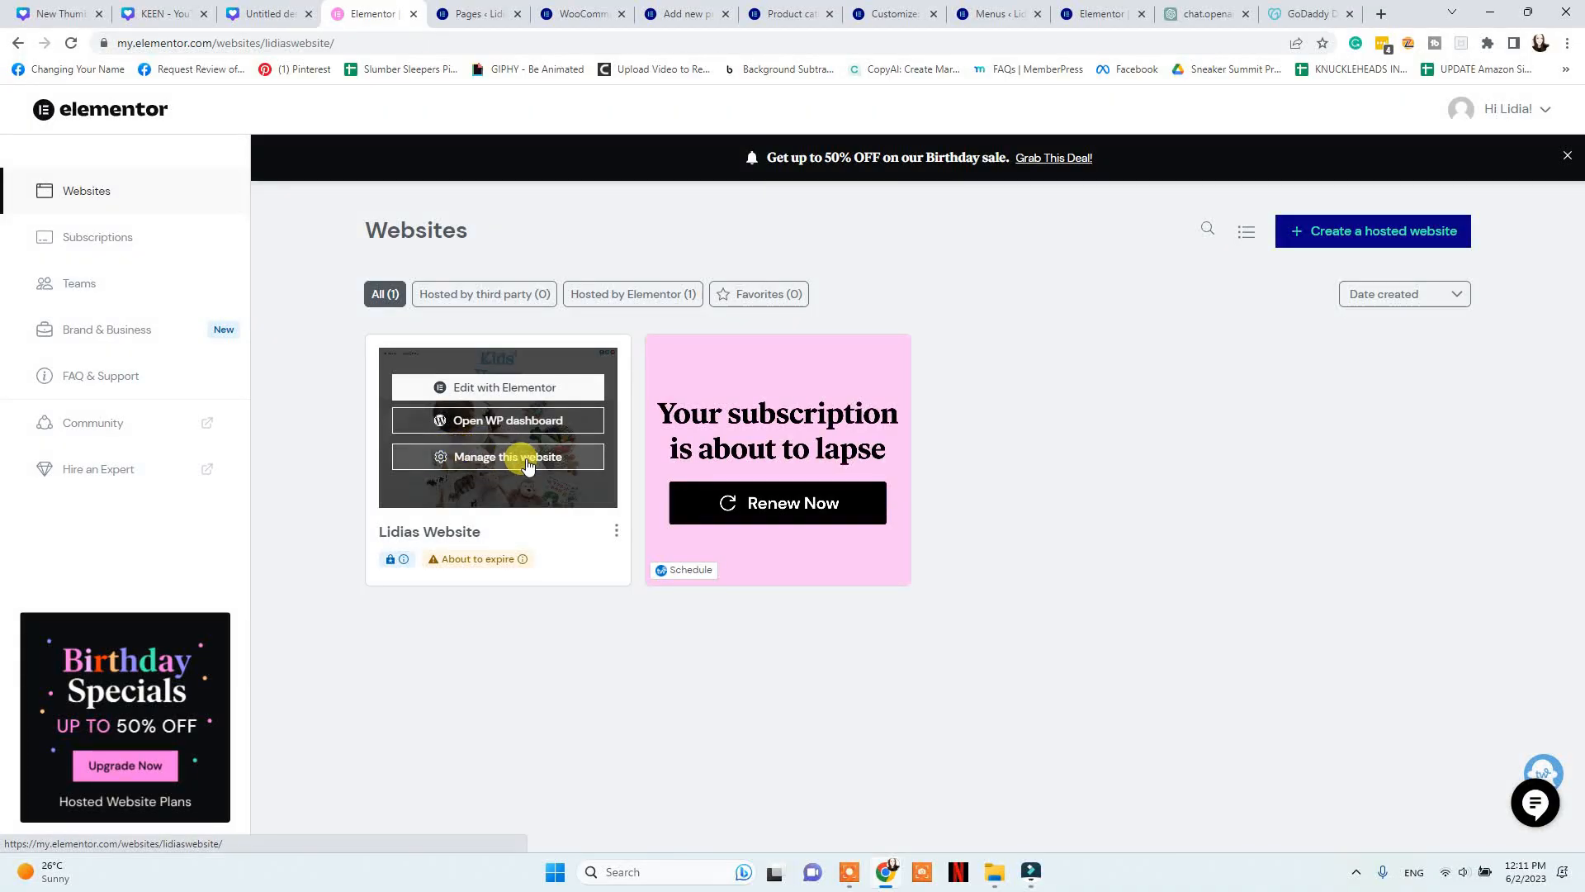
pyautogui.scroll(-6, 875, 446)
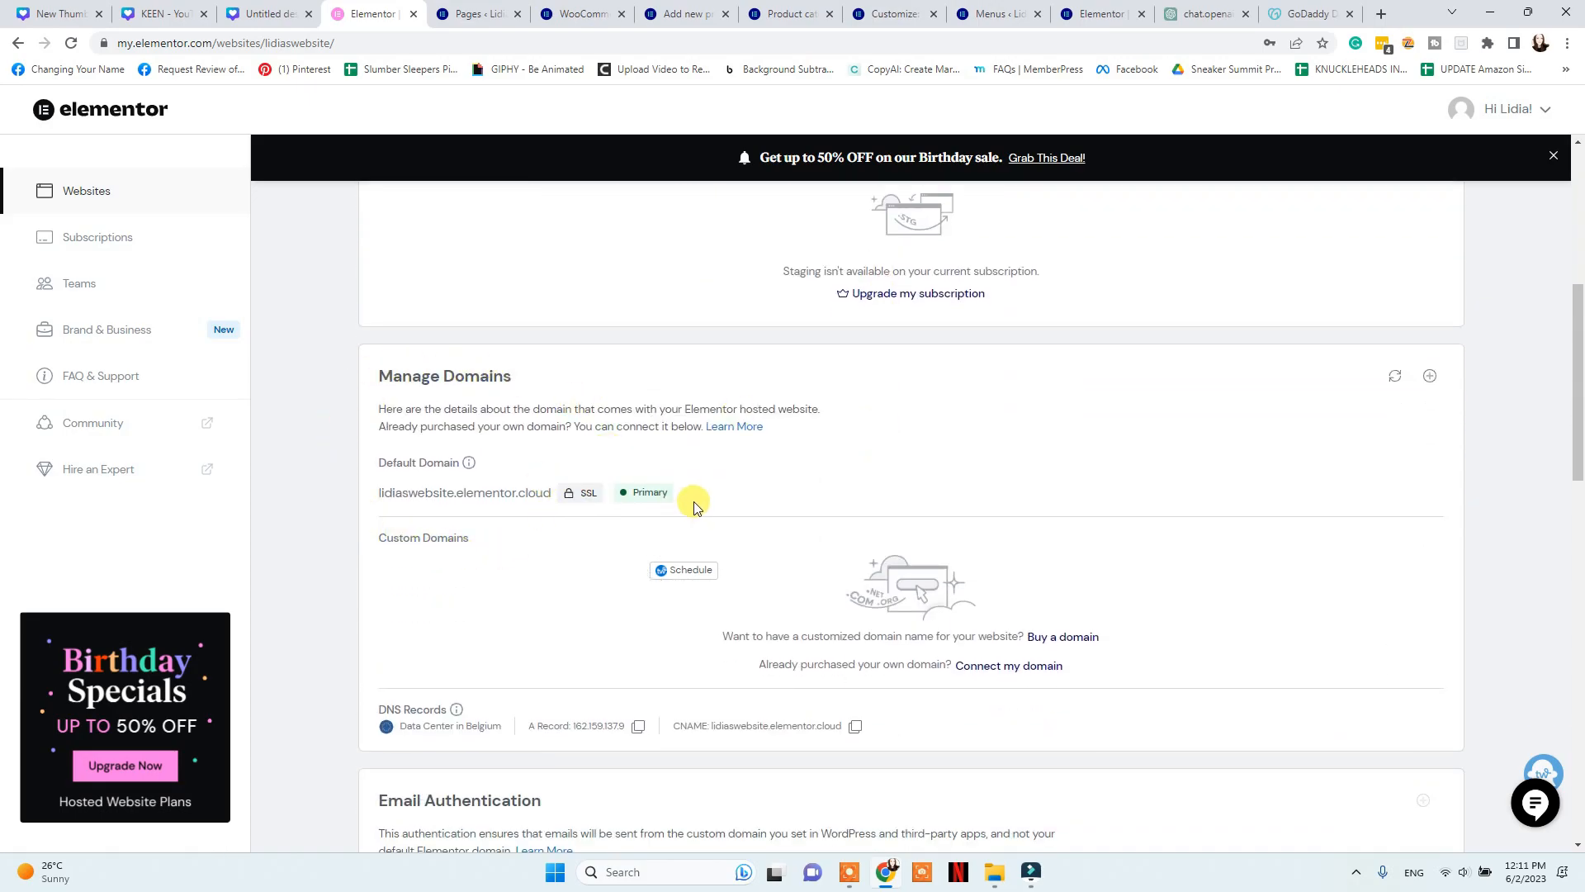
pyautogui.scroll(-1, 693, 505)
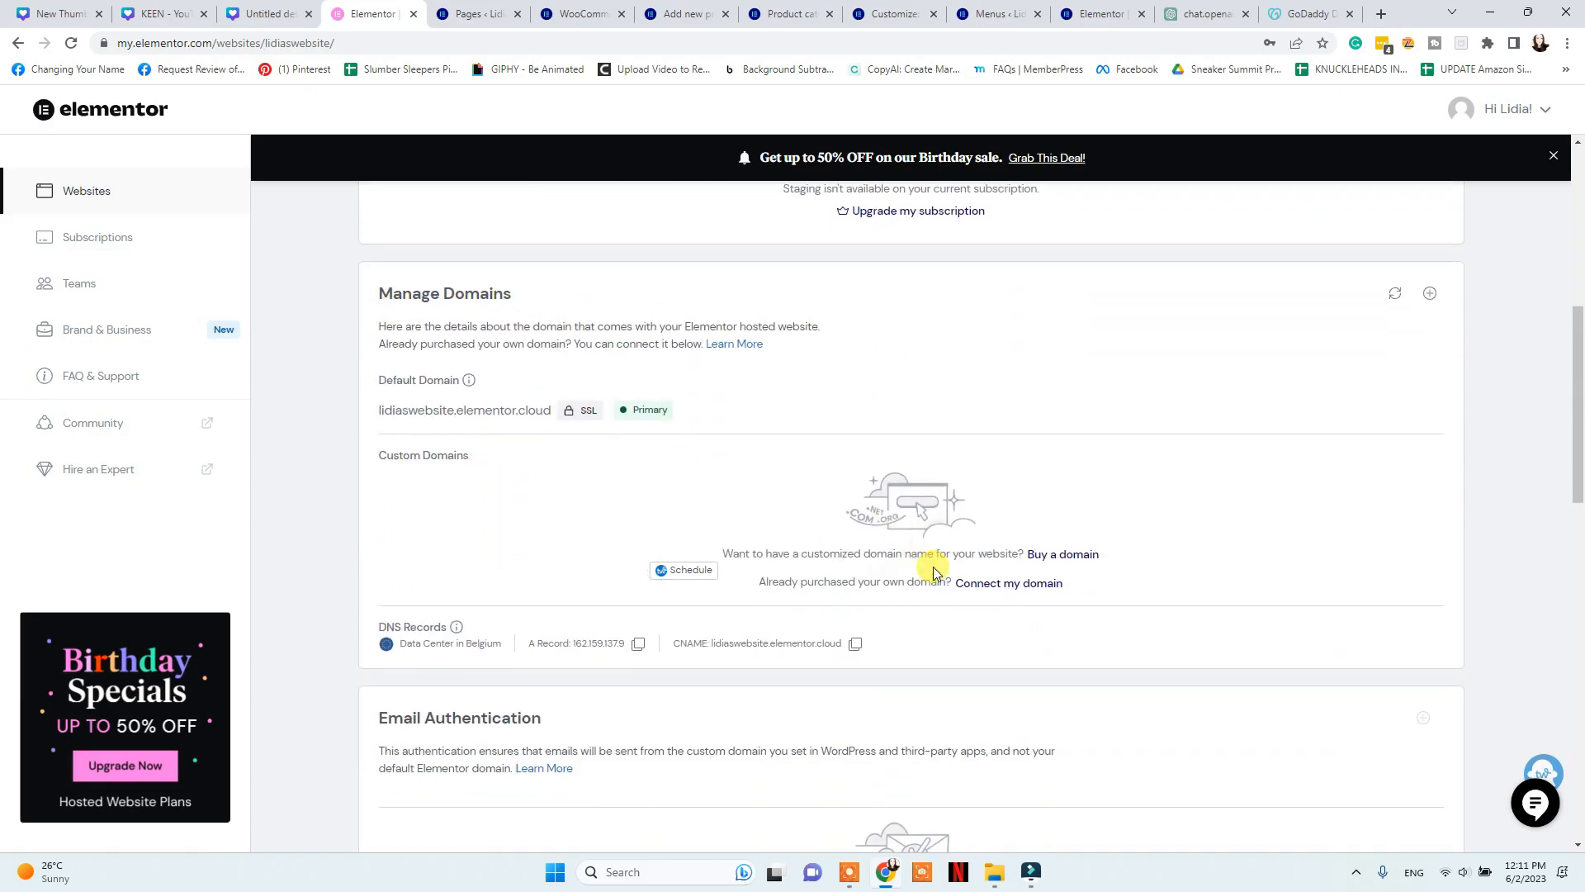
pyautogui.click(1025, 584)
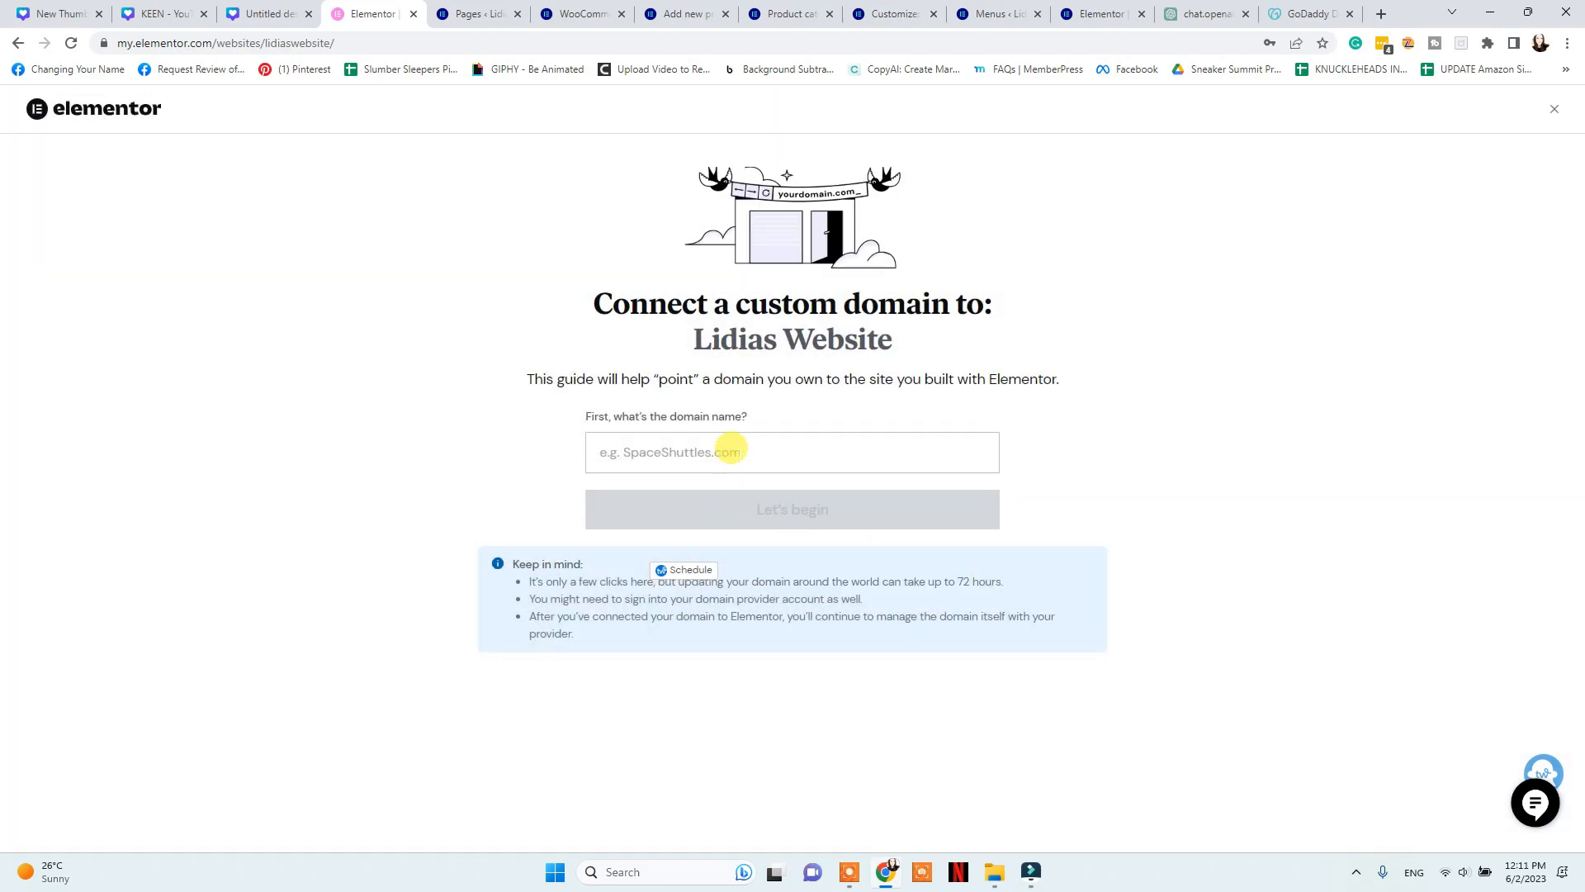
# Enter mynewsitehere.com as the custom domain name and begin the connection guide
pyautogui.click(732, 451)
pyautogui.write('mynew')
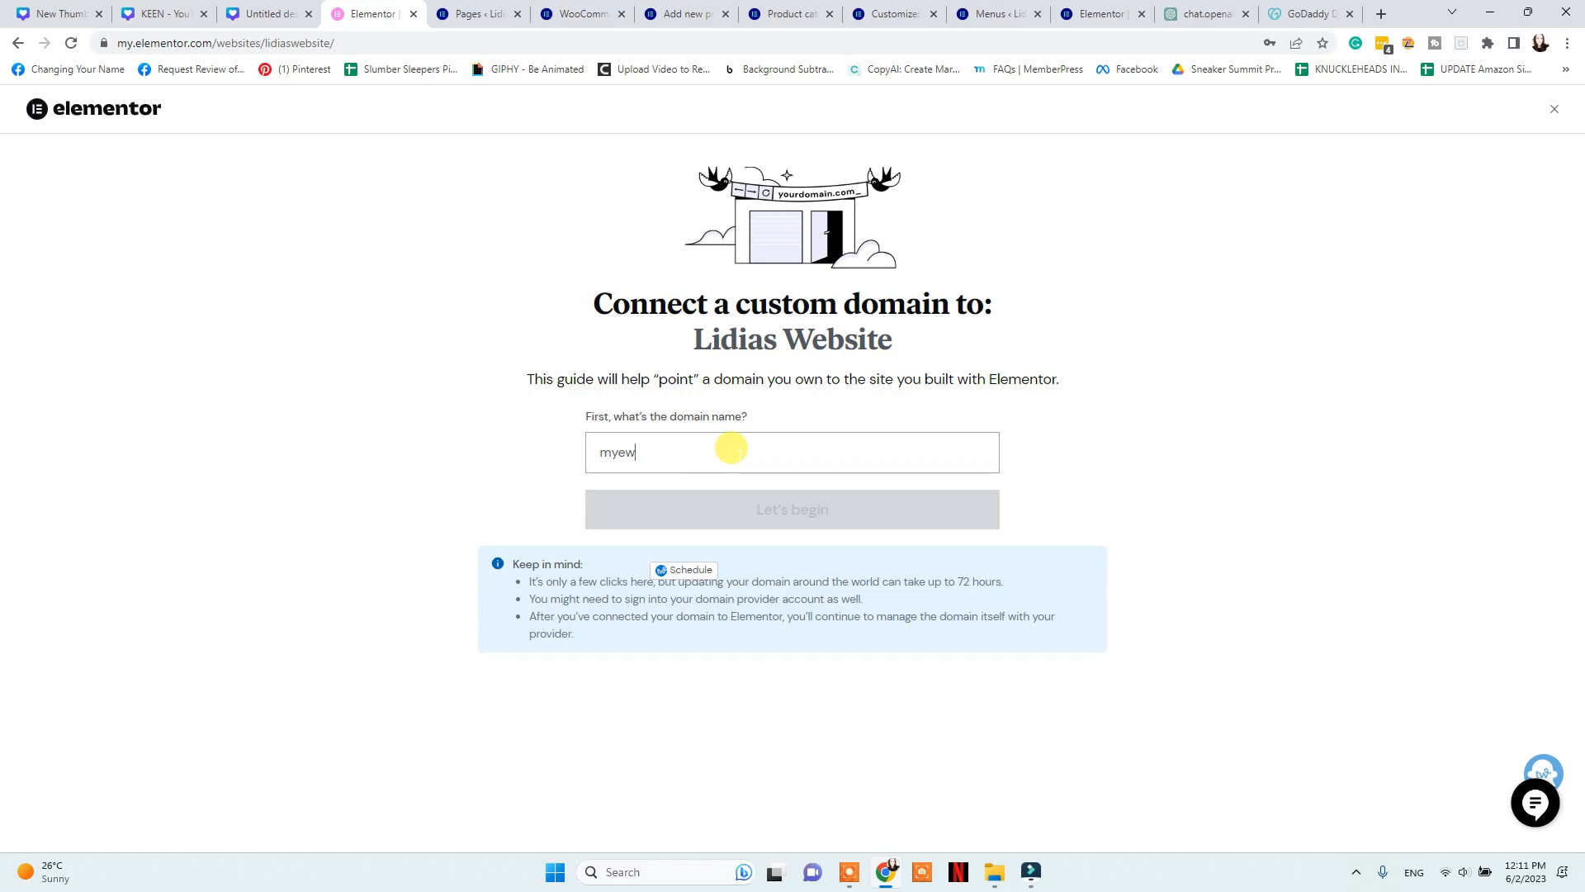
pyautogui.write('sitehere.com')
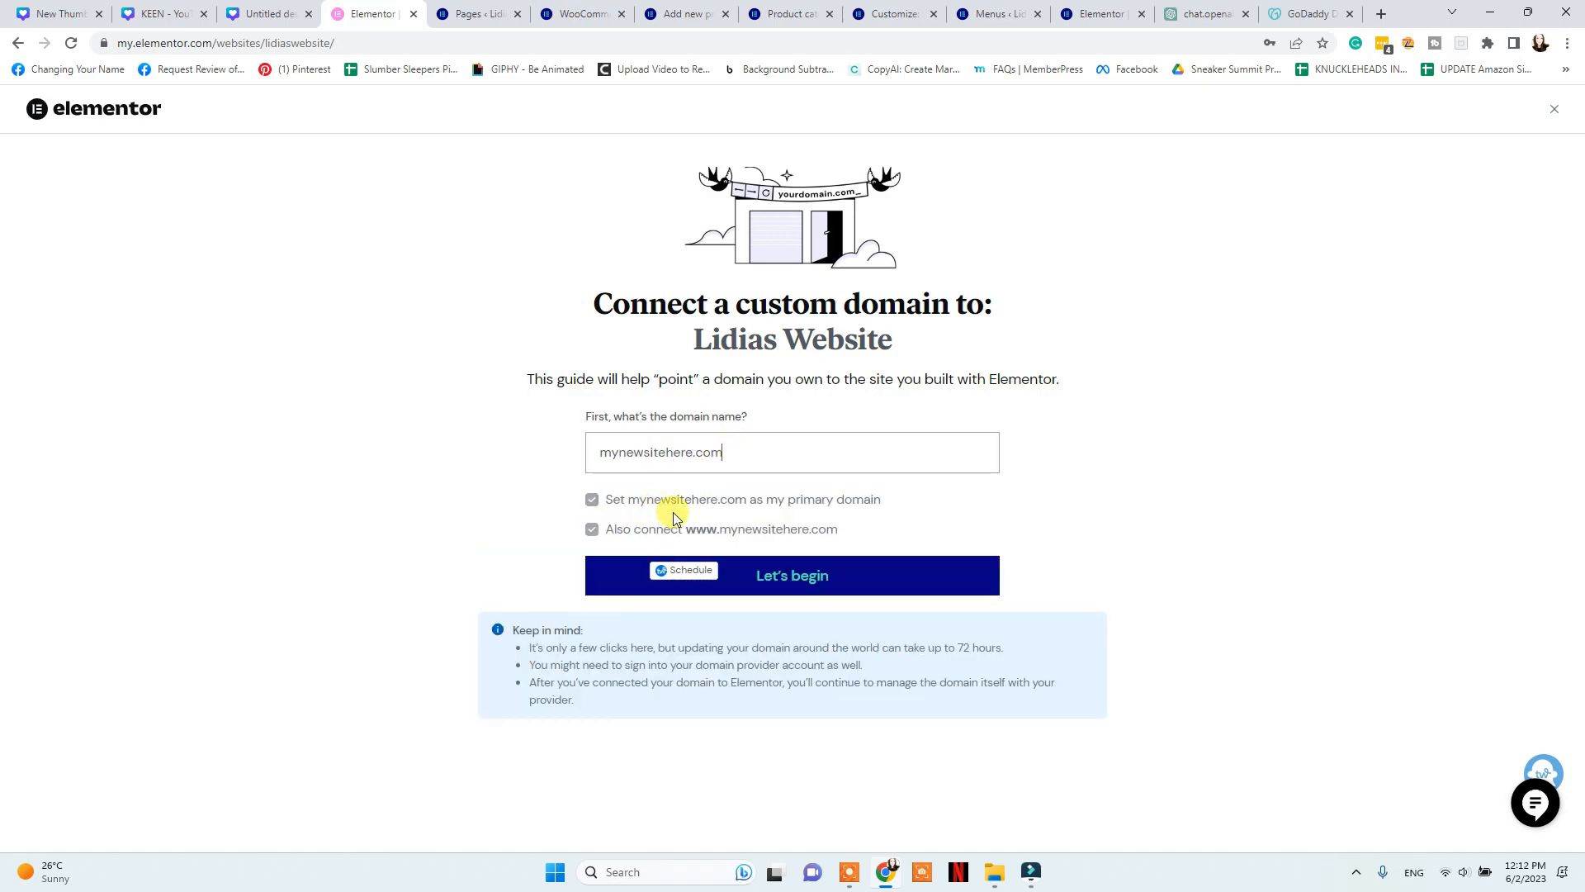
pyautogui.click(817, 576)
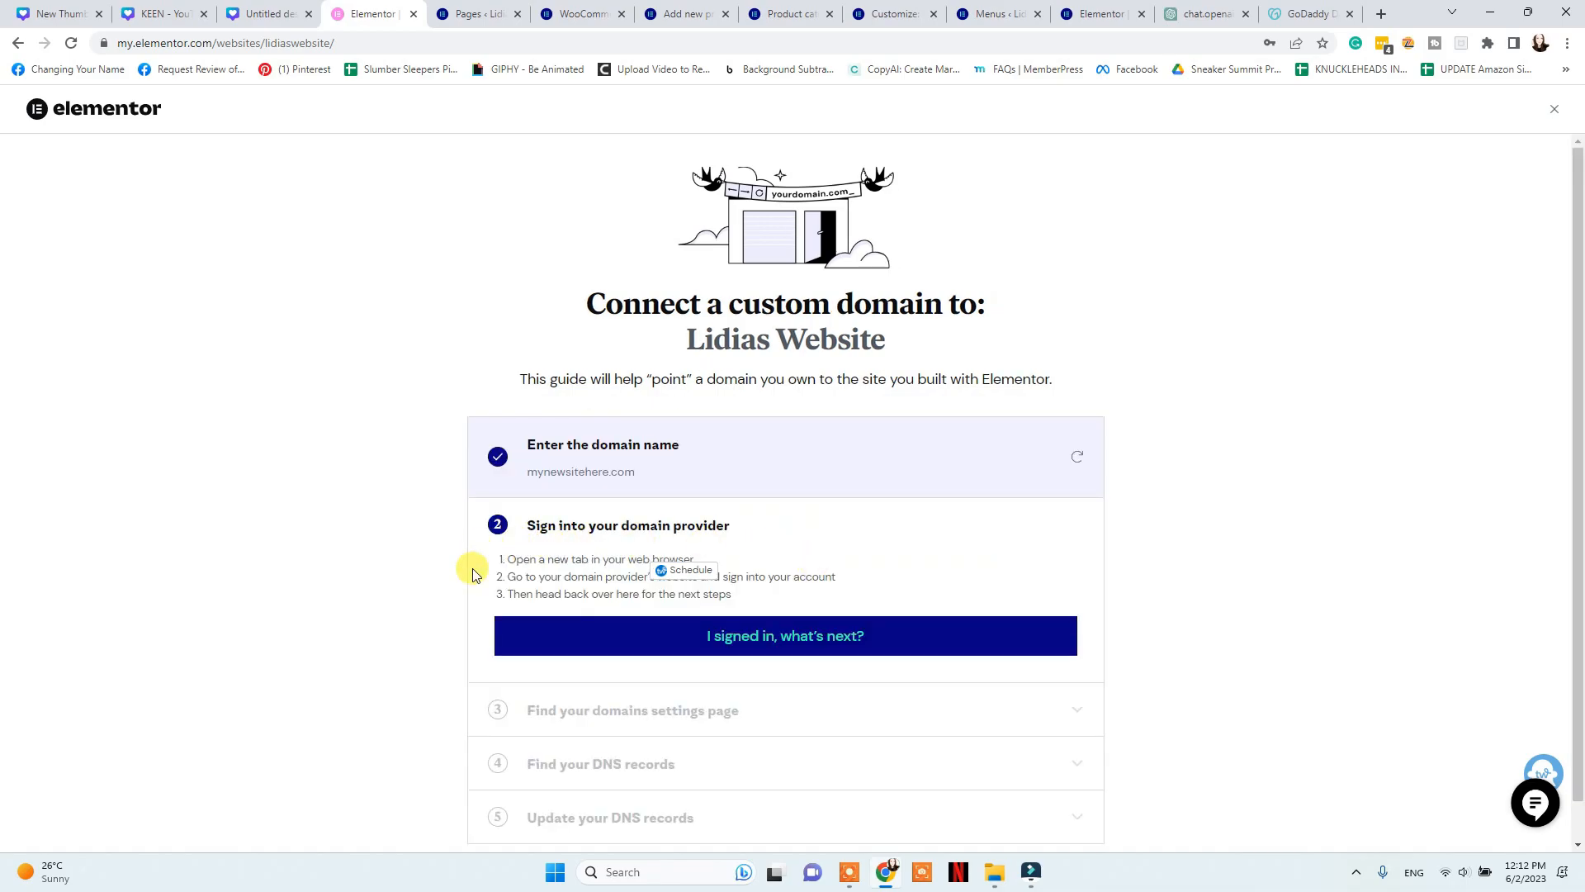
# Mark the guide's provider sign-in, domain settings page and DNS records stages as done to advance to updating the DNS records
pyautogui.scroll(-1, 1135, 542)
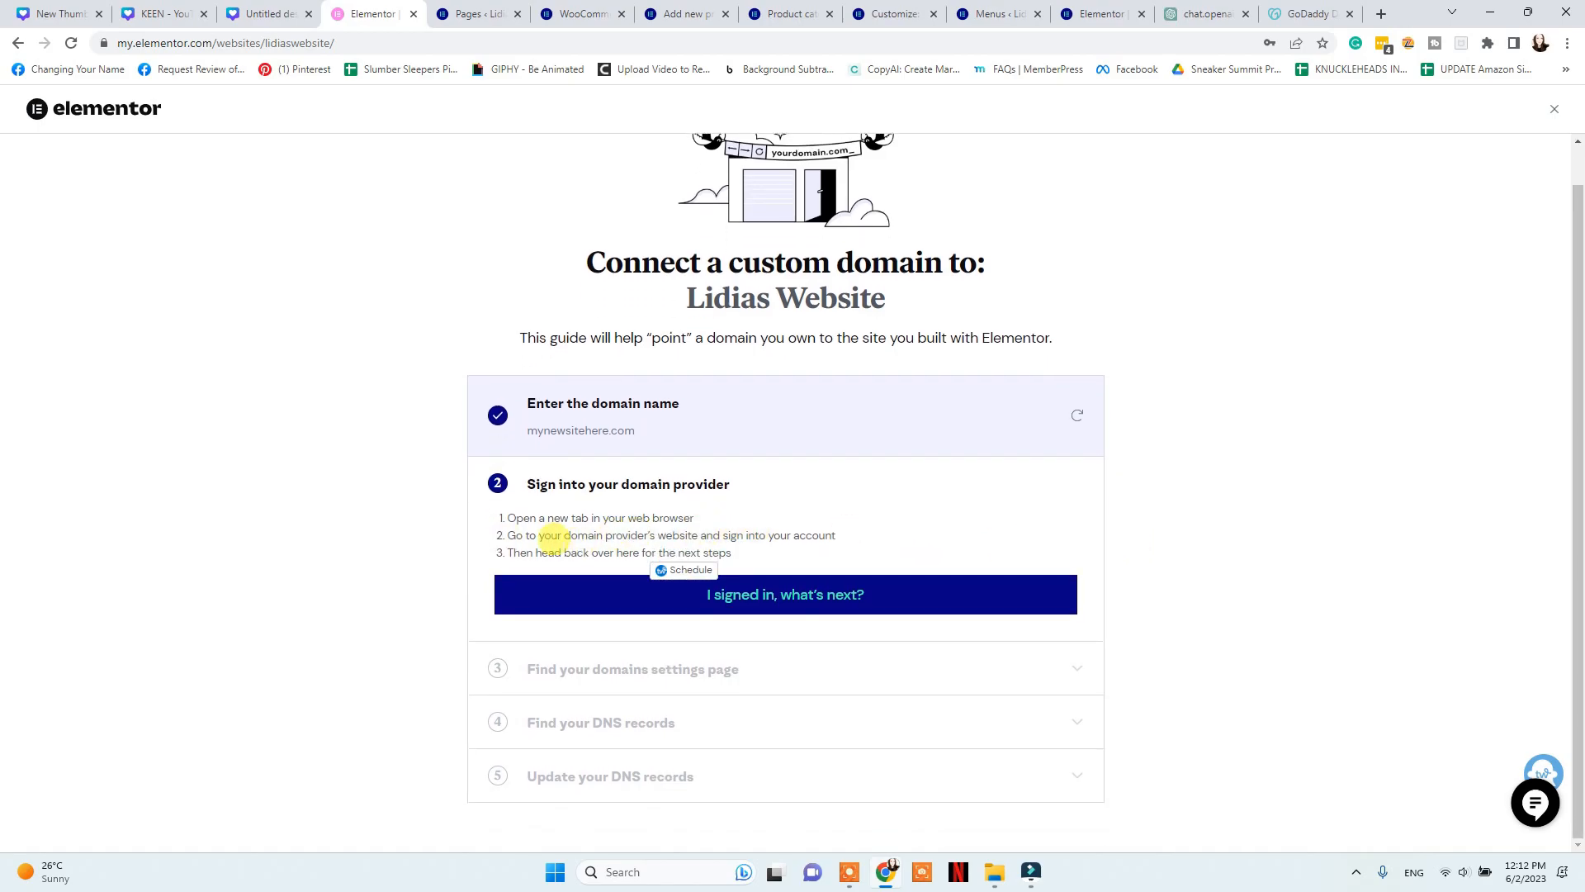
pyautogui.click(816, 594)
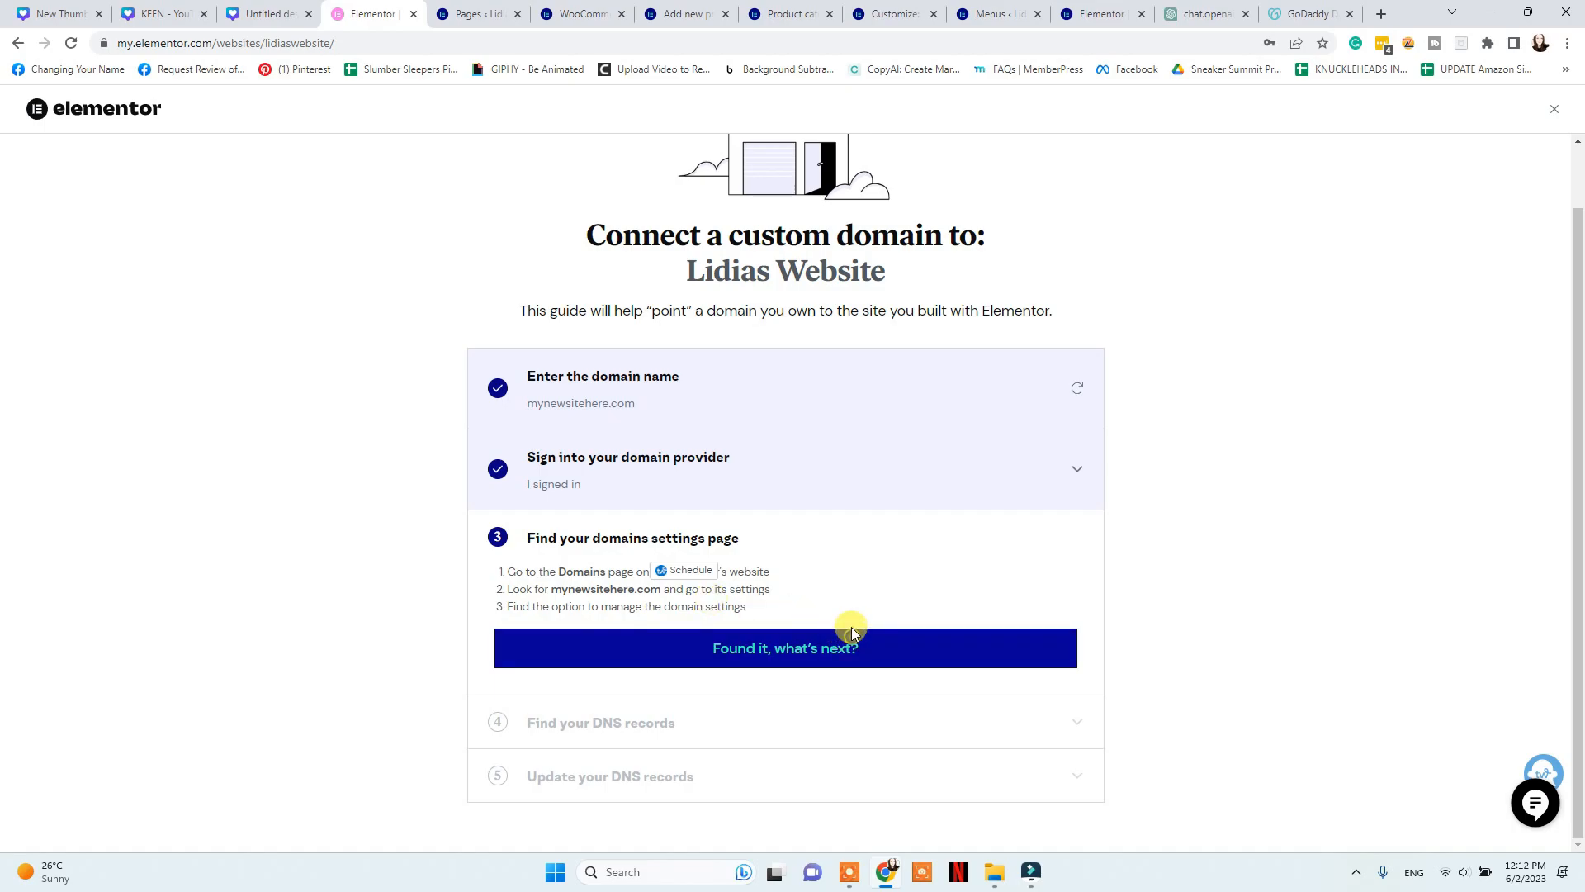
pyautogui.click(853, 633)
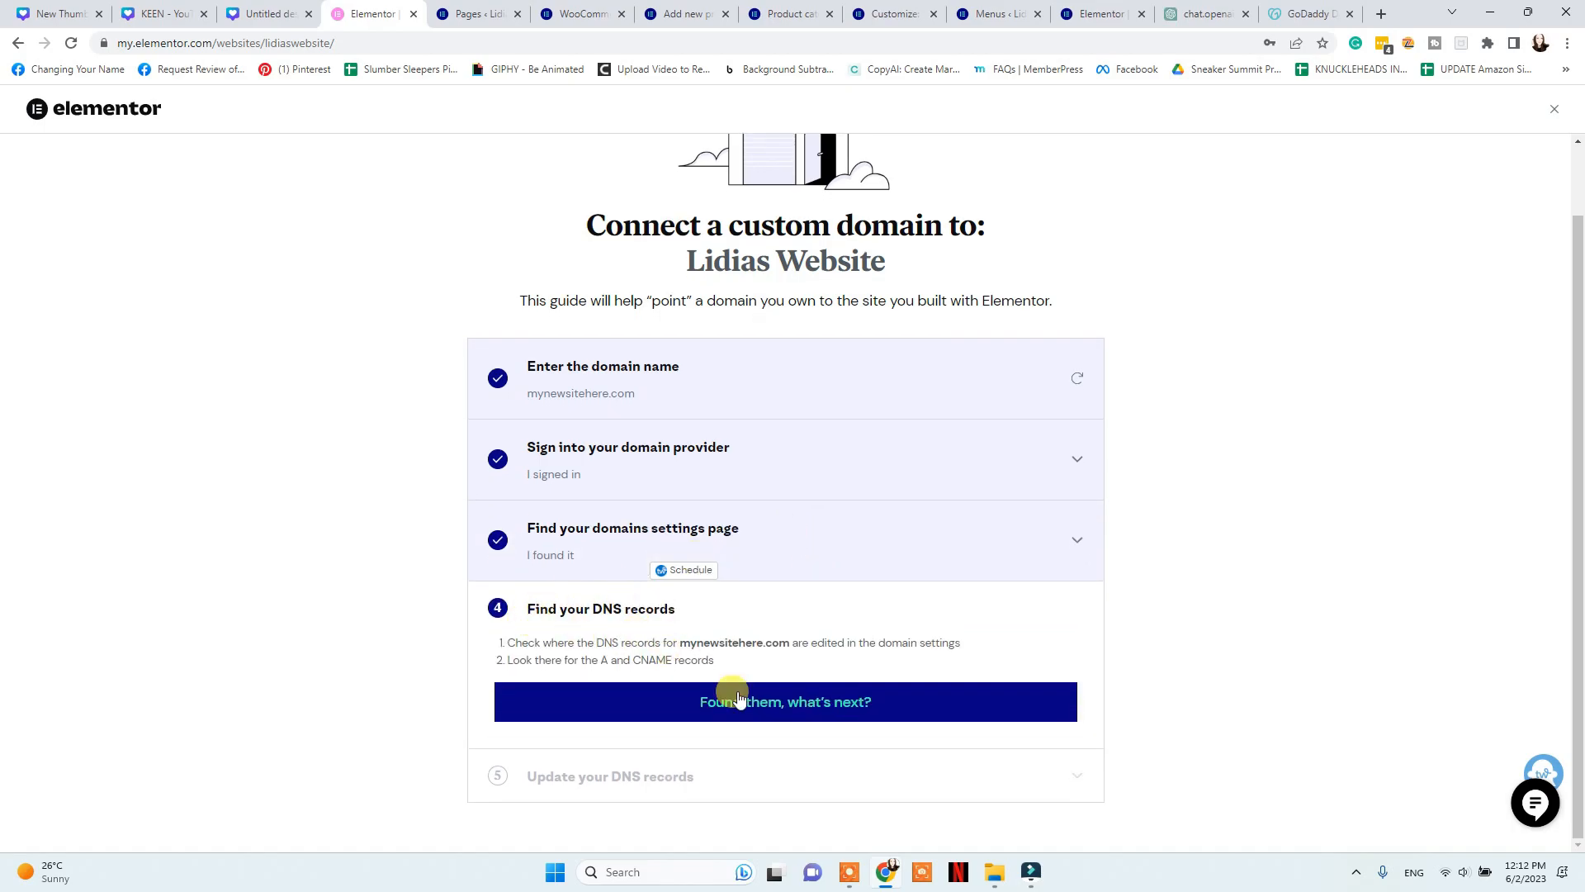
pyautogui.click(835, 698)
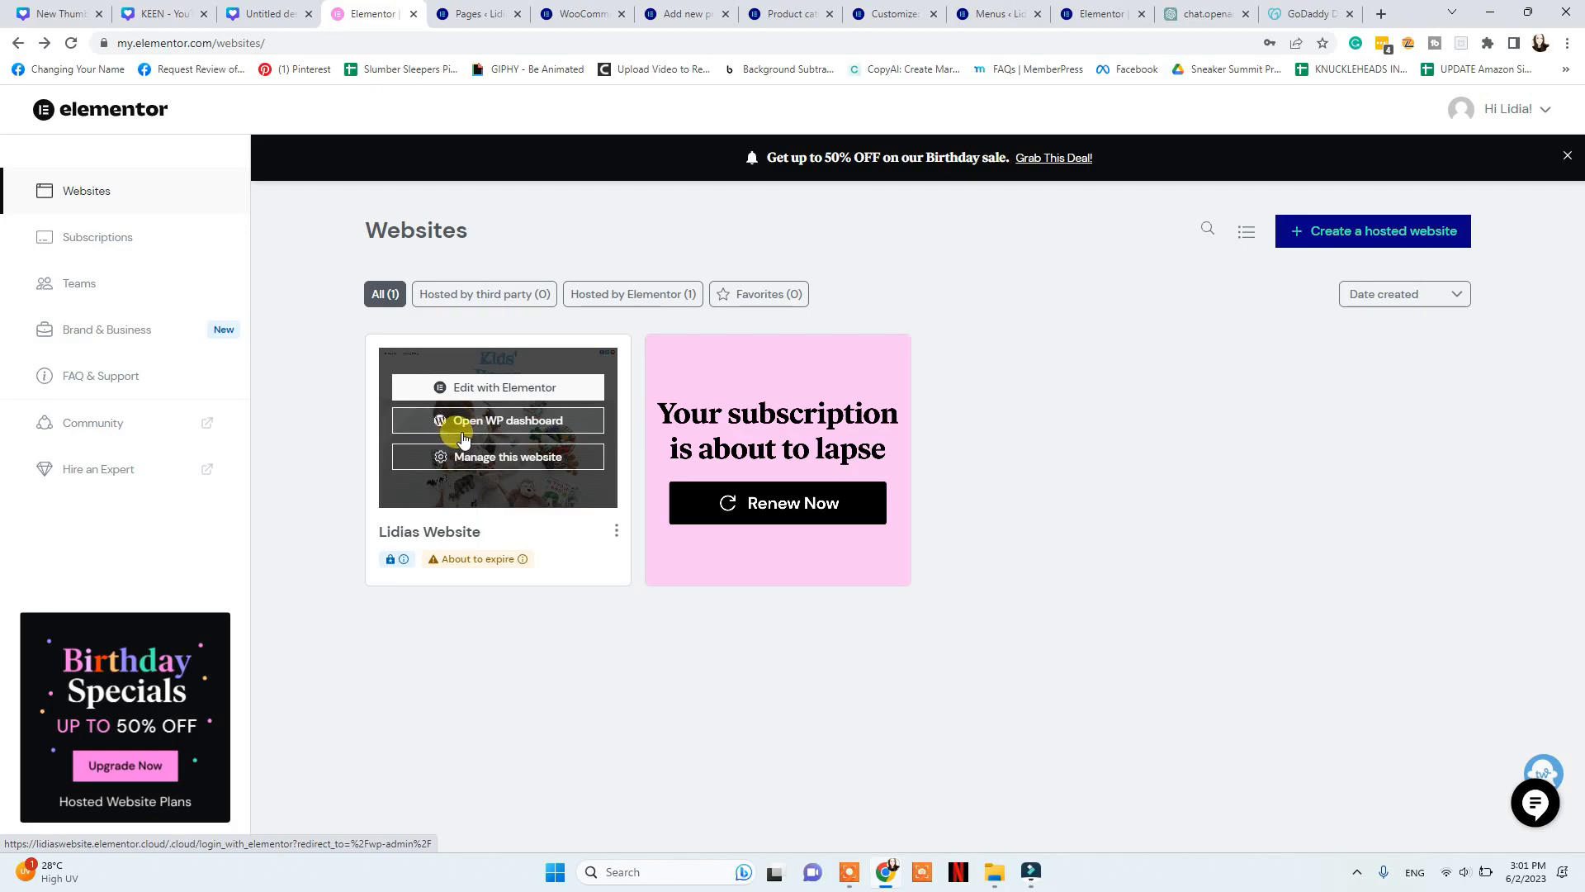
# Switch to the site's WordPress dashboard and open the Themes page
pyautogui.click(494, 13)
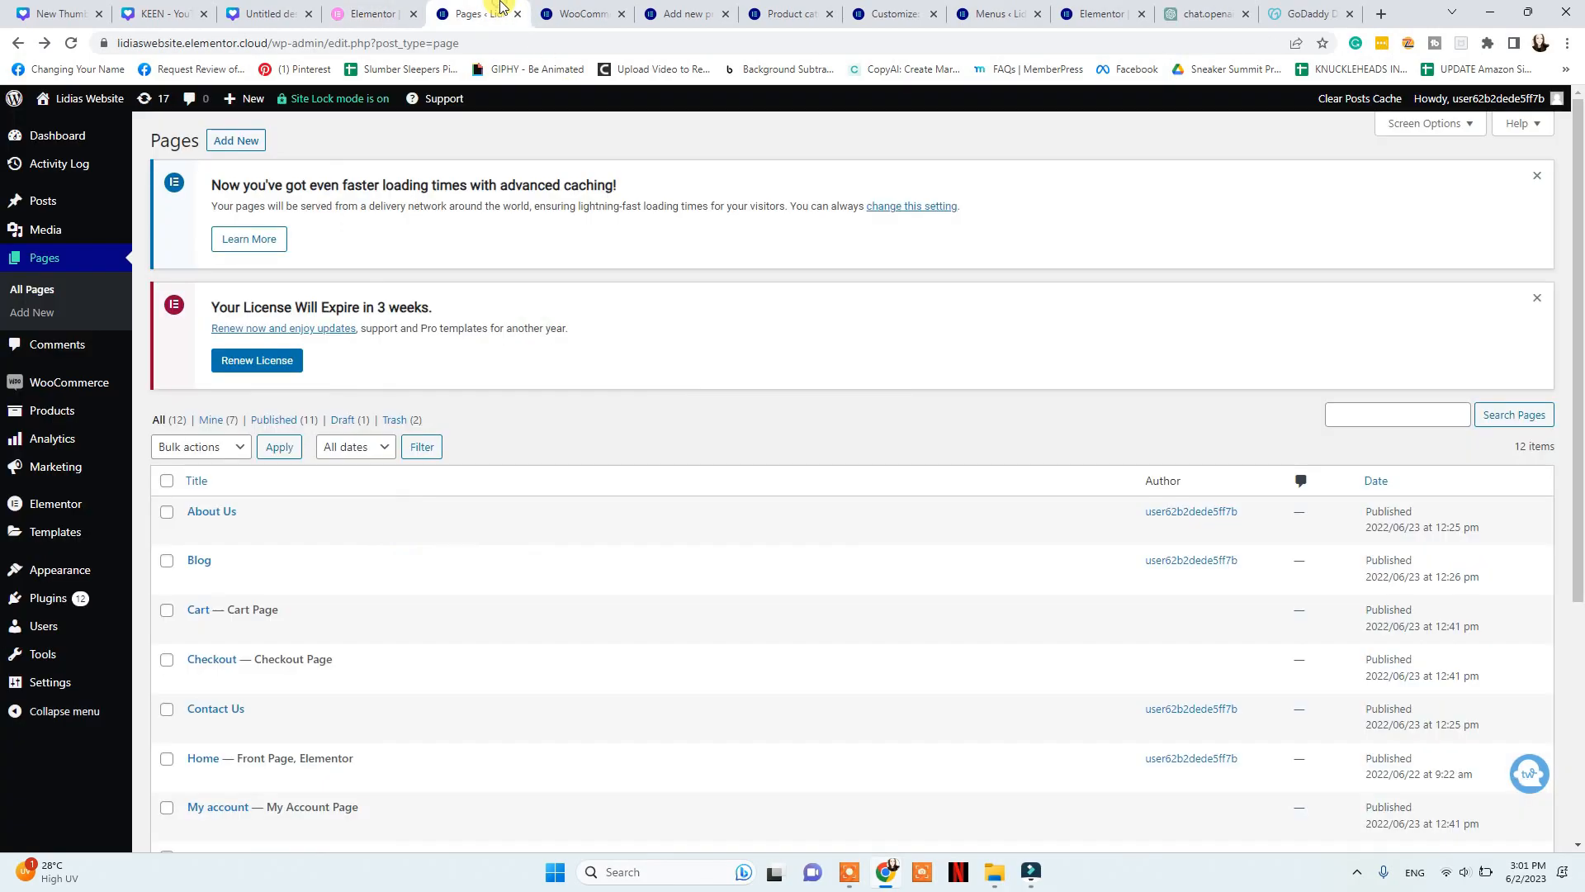
pyautogui.moveTo(39, 566)
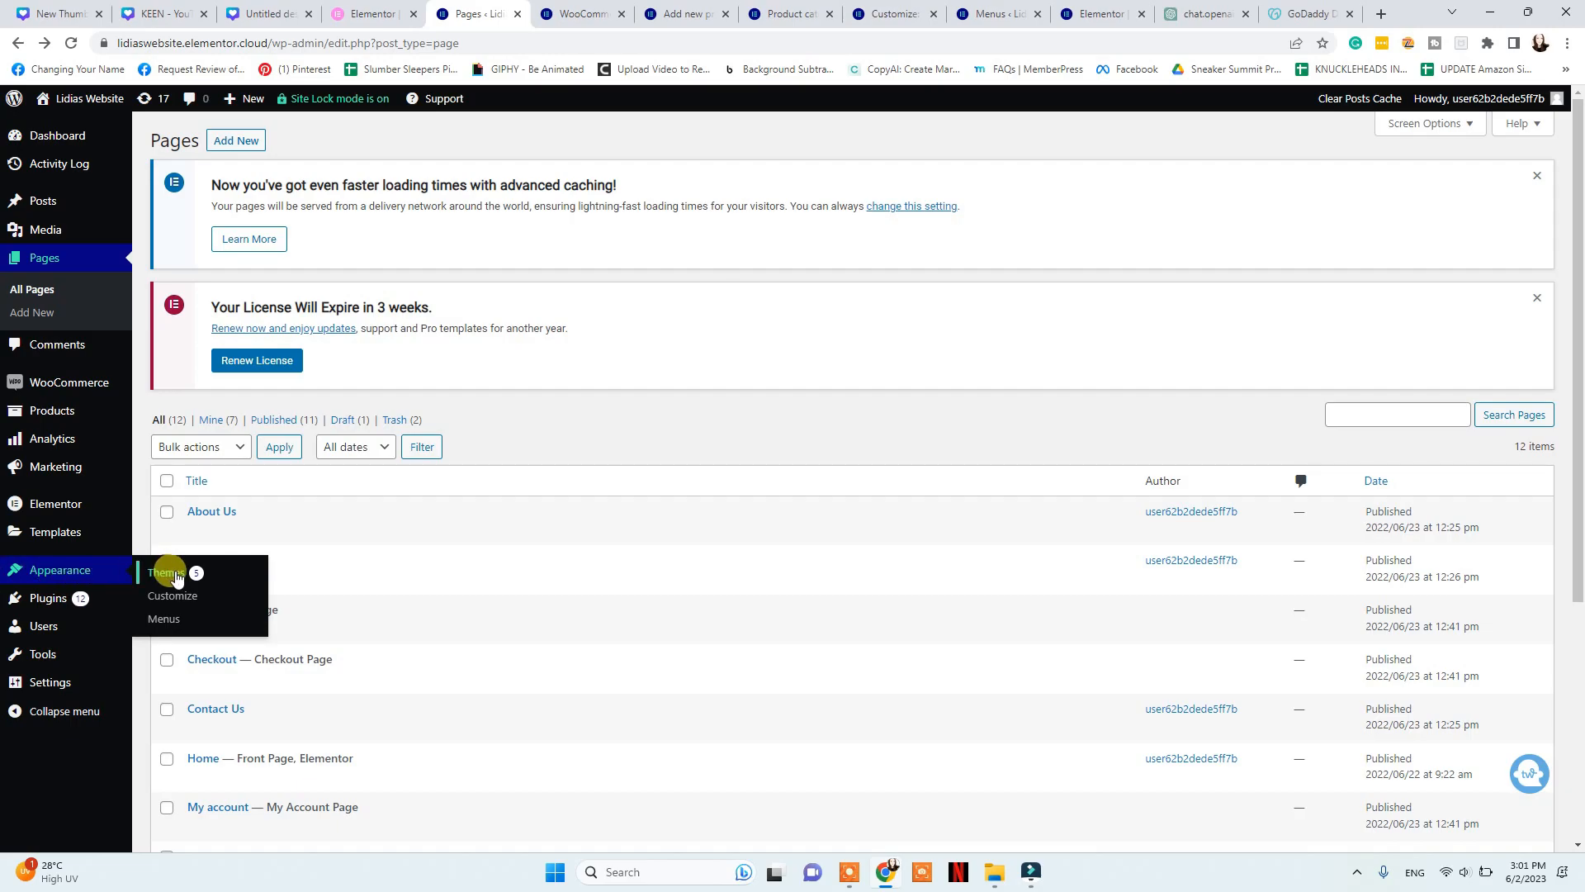
pyautogui.click(175, 573)
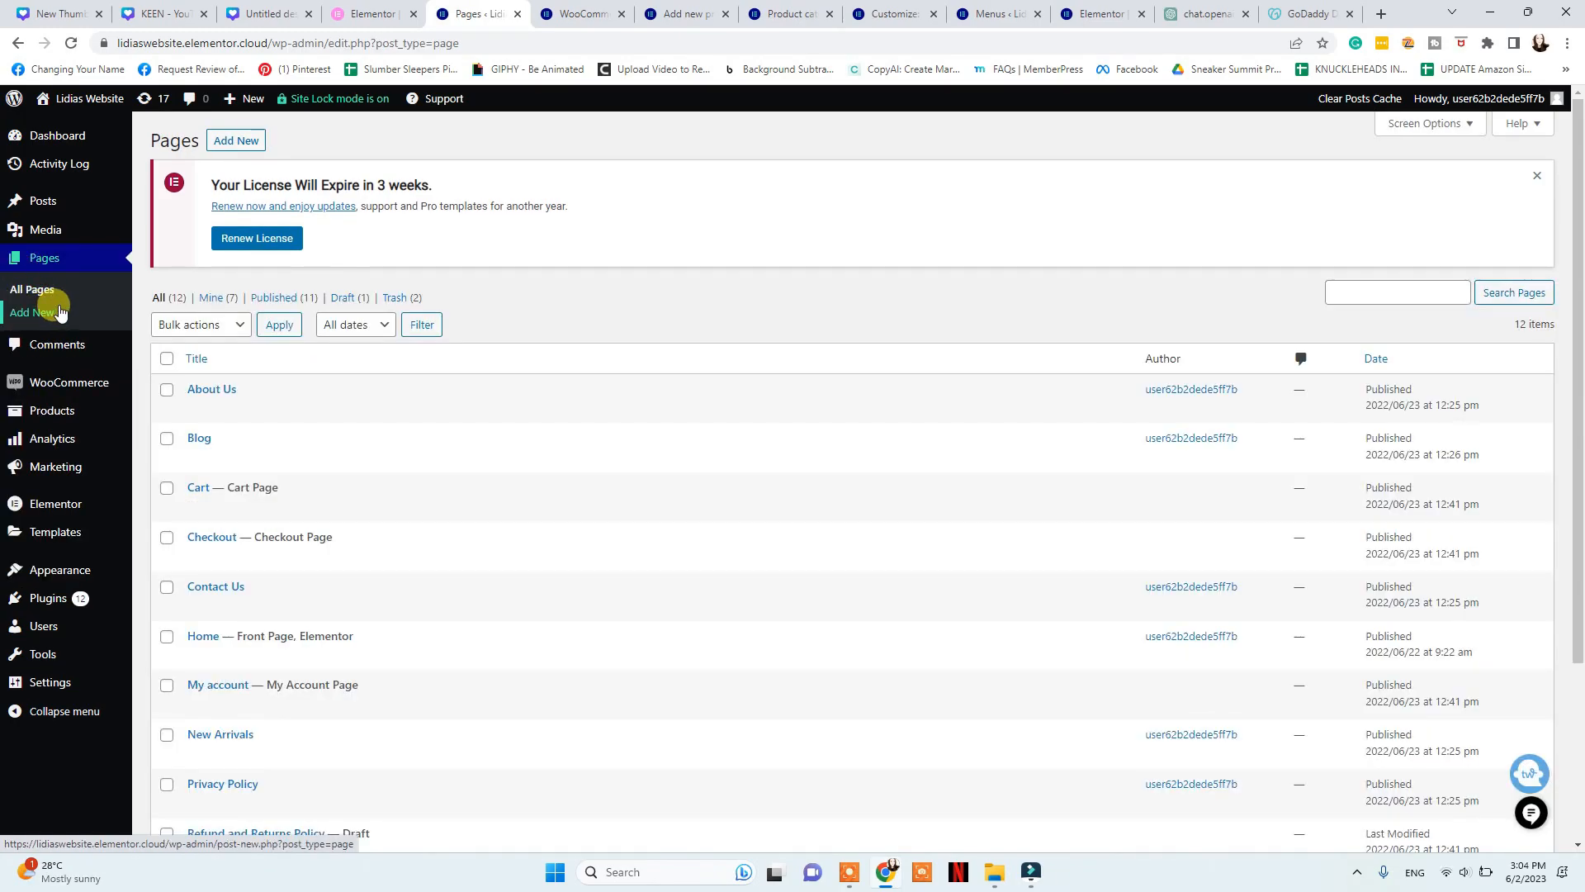
# Look through the site's full list of pages
pyautogui.scroll(-1, 413, 355)
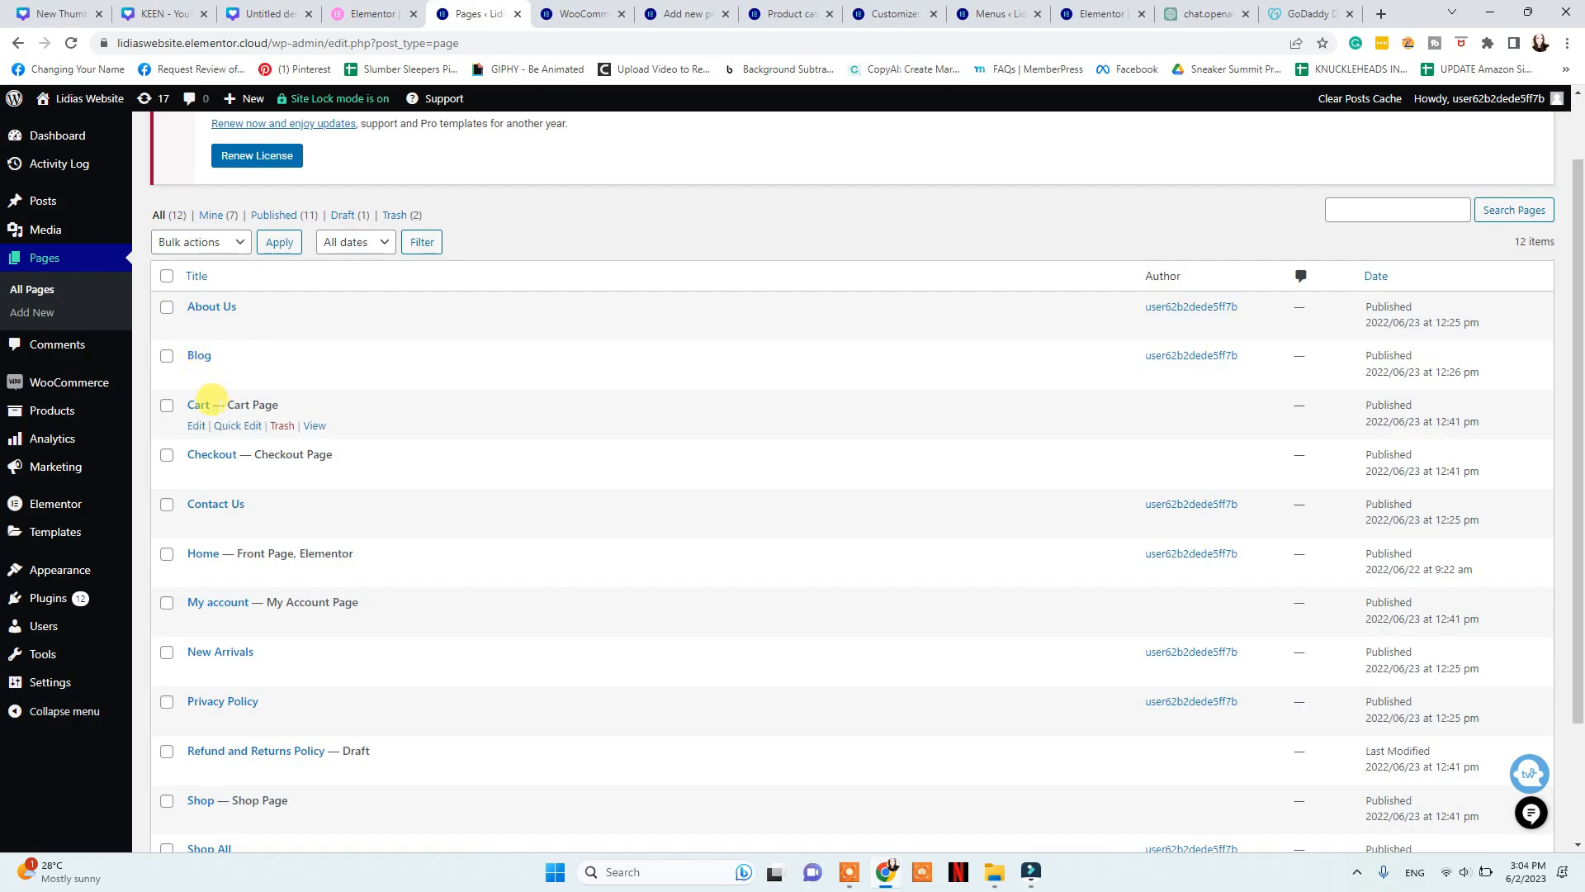
pyautogui.scroll(-2, 237, 493)
pyautogui.scroll(-1, 237, 493)
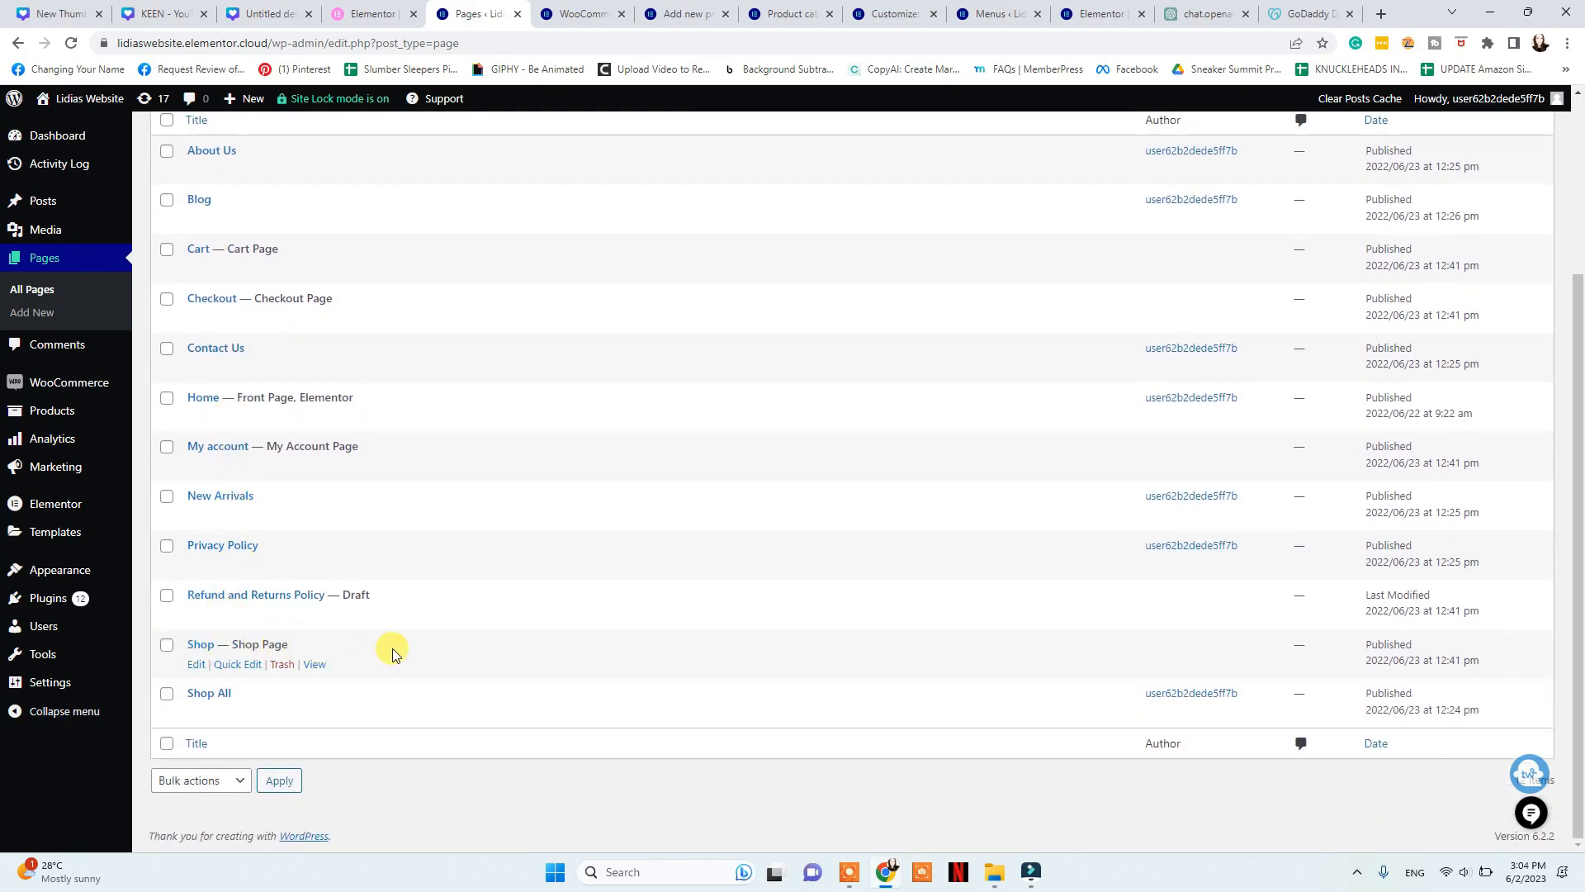
pyautogui.scroll(2, 384, 650)
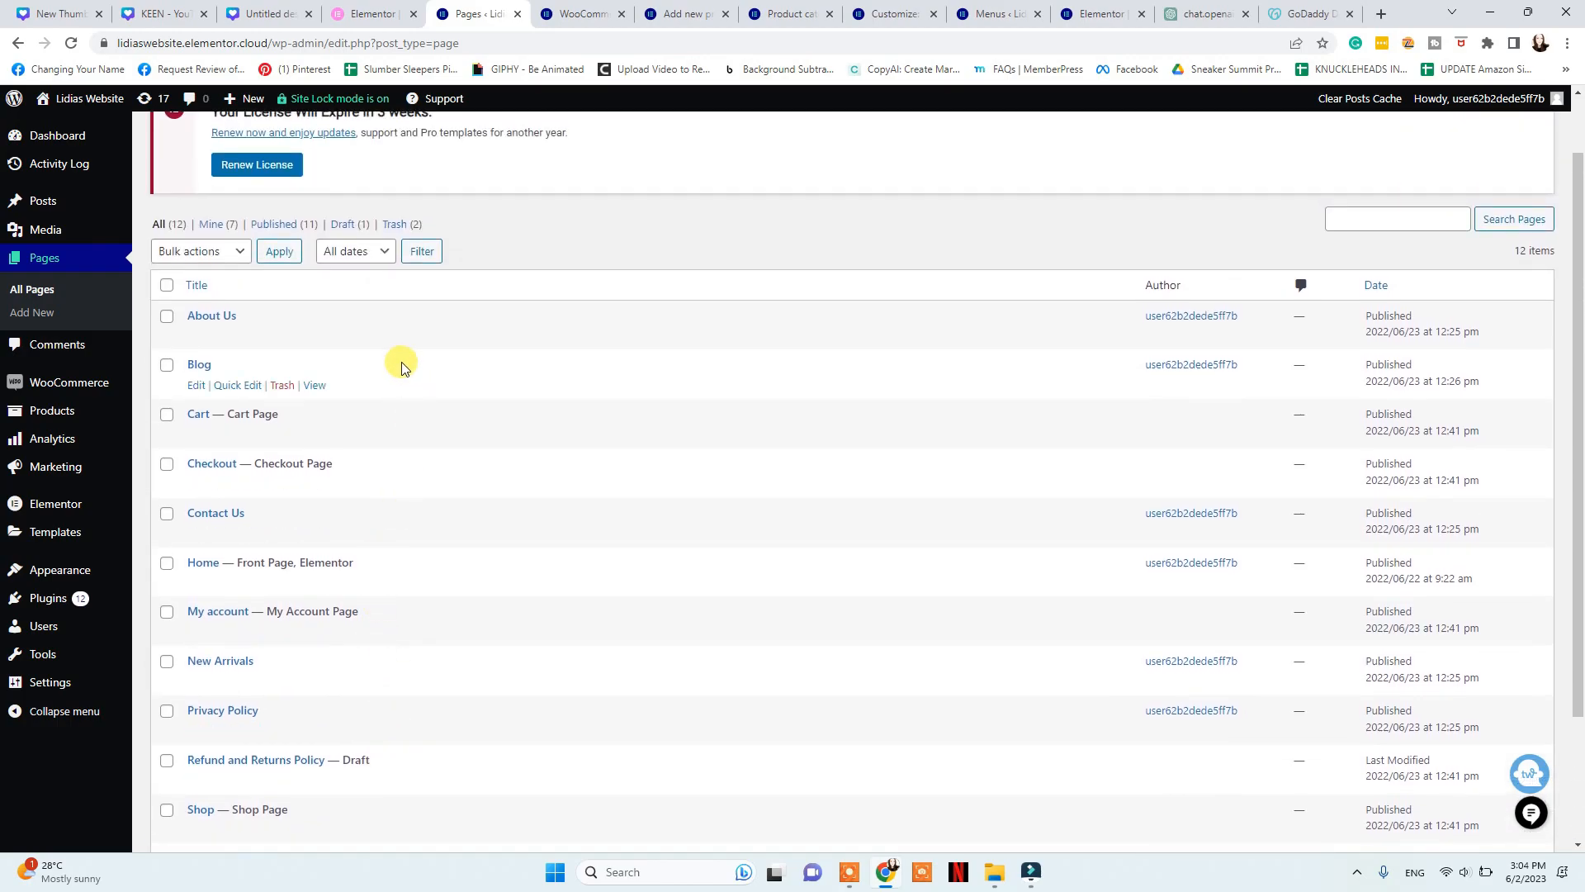
# Open the installed plugins and look through the whole list
pyautogui.moveTo(73, 596)
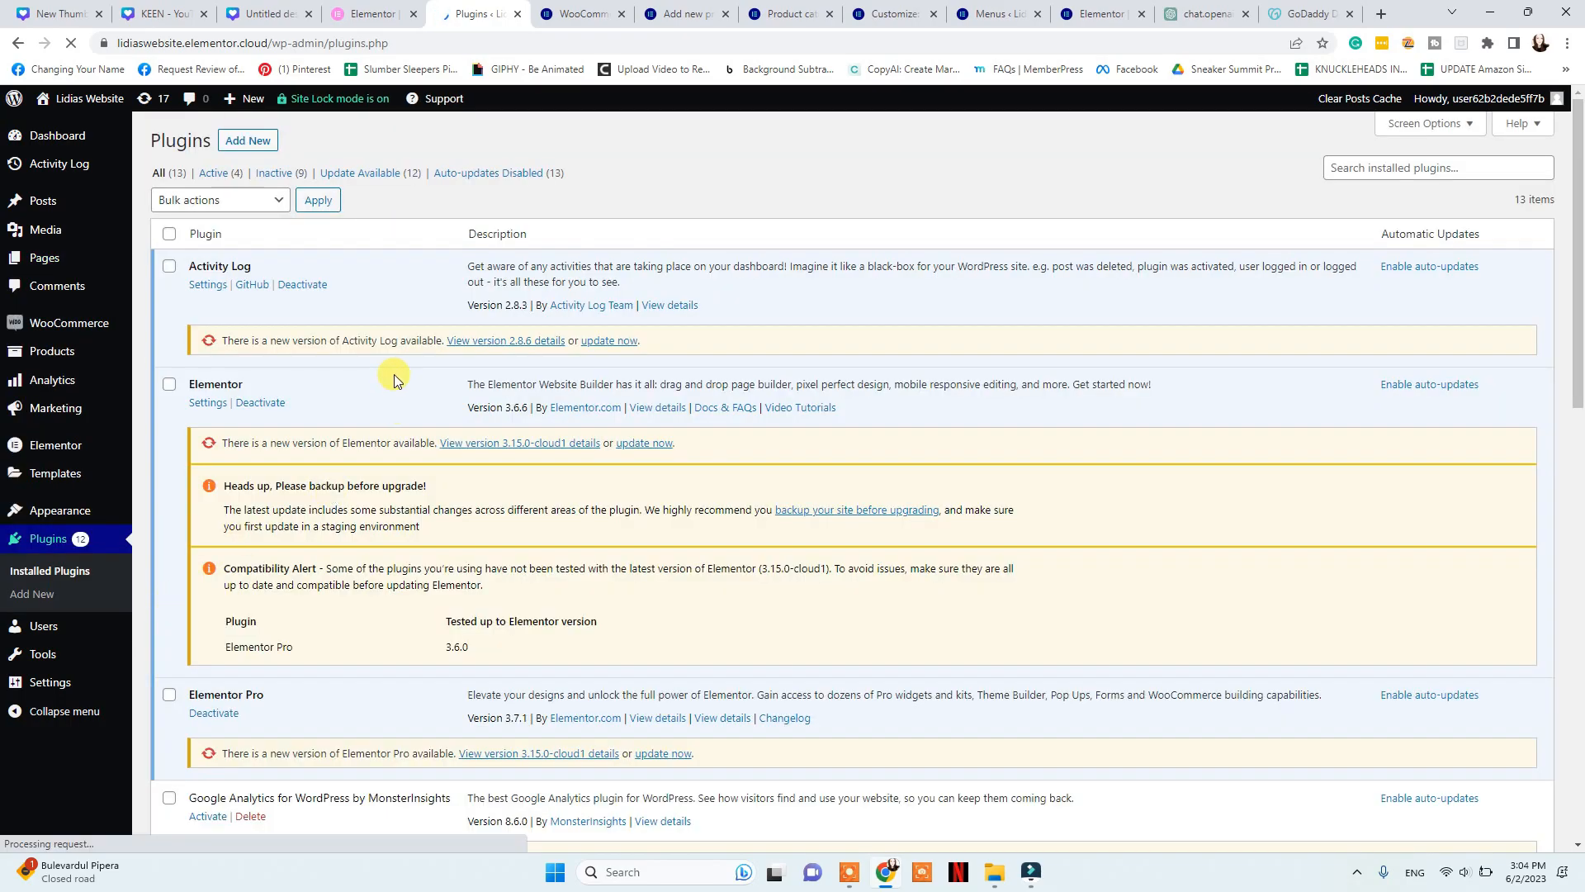
pyautogui.scroll(-10, 284, 278)
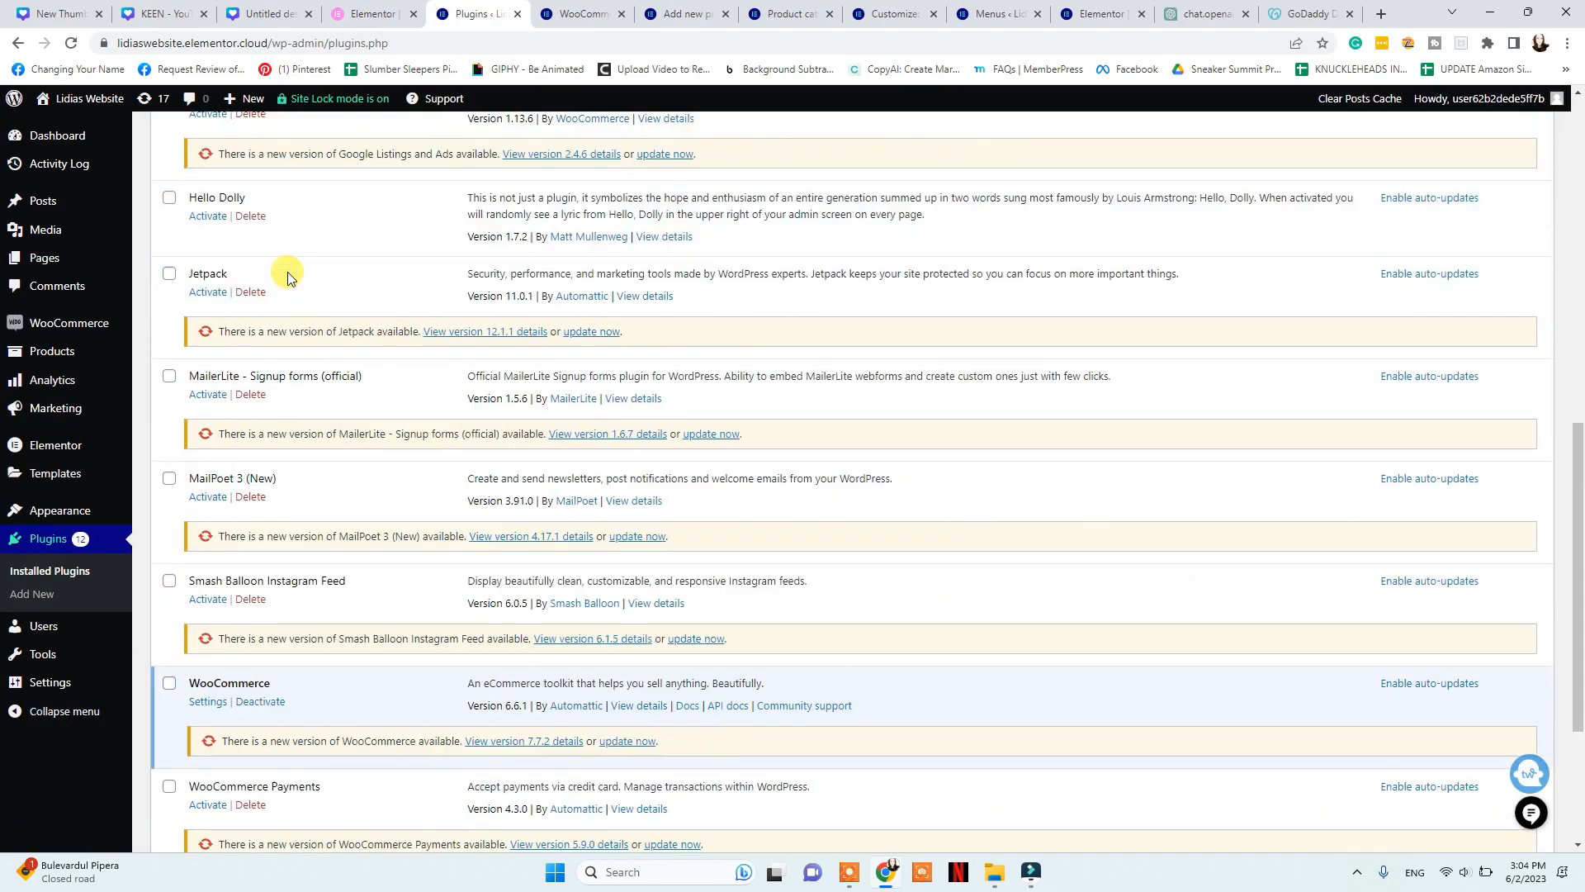
pyautogui.scroll(6, 288, 275)
pyautogui.scroll(-9, 285, 274)
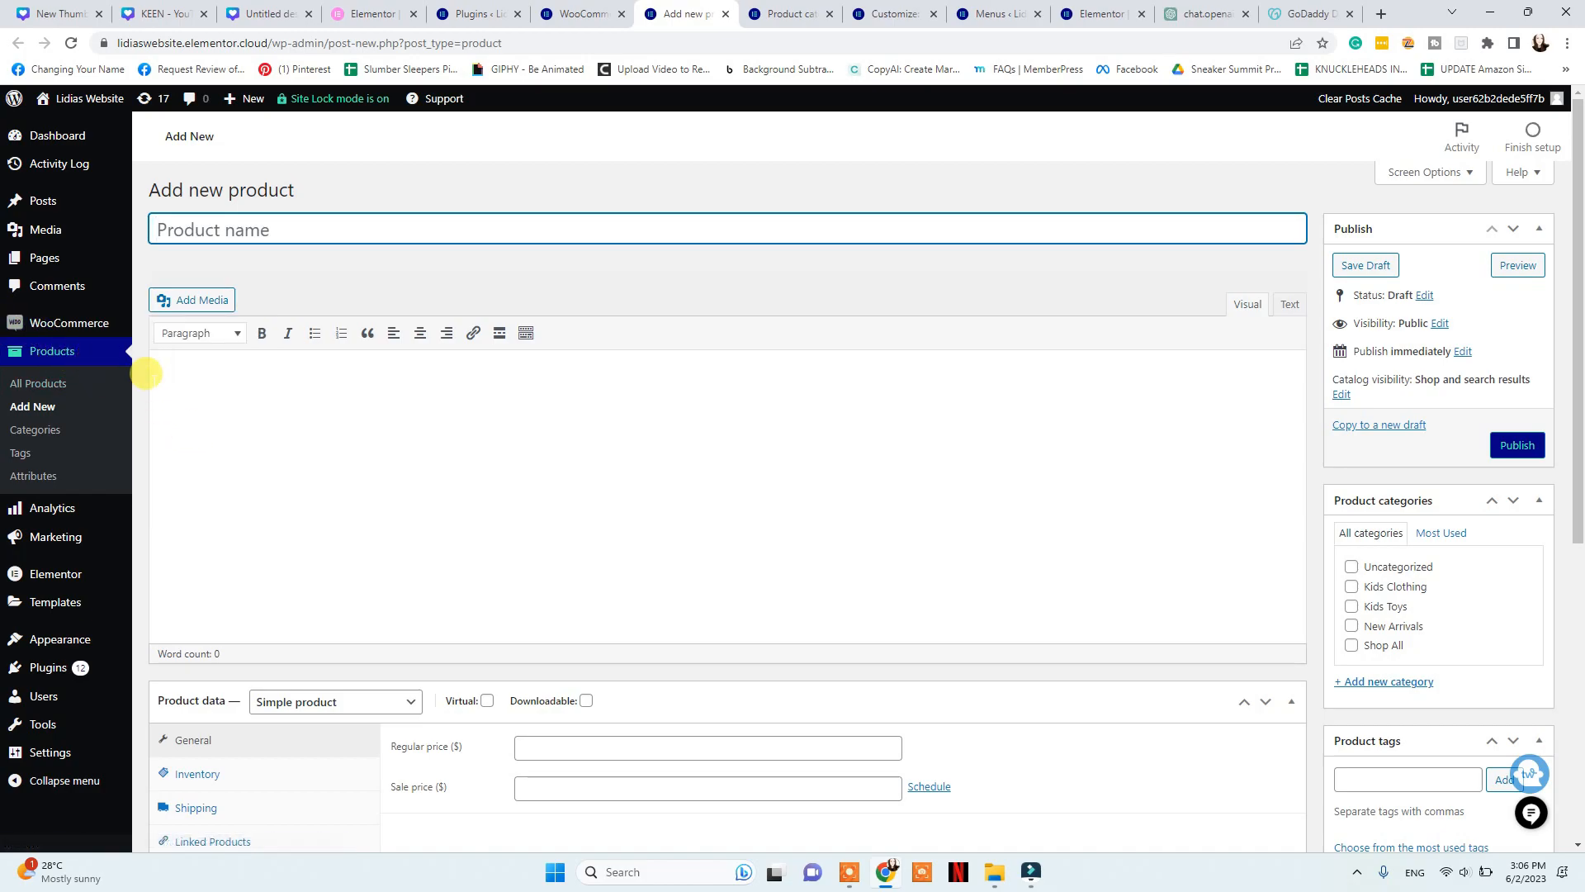
# Check the WooCommerce payment methods settings and return to the new product page
pyautogui.moveTo(63, 330)
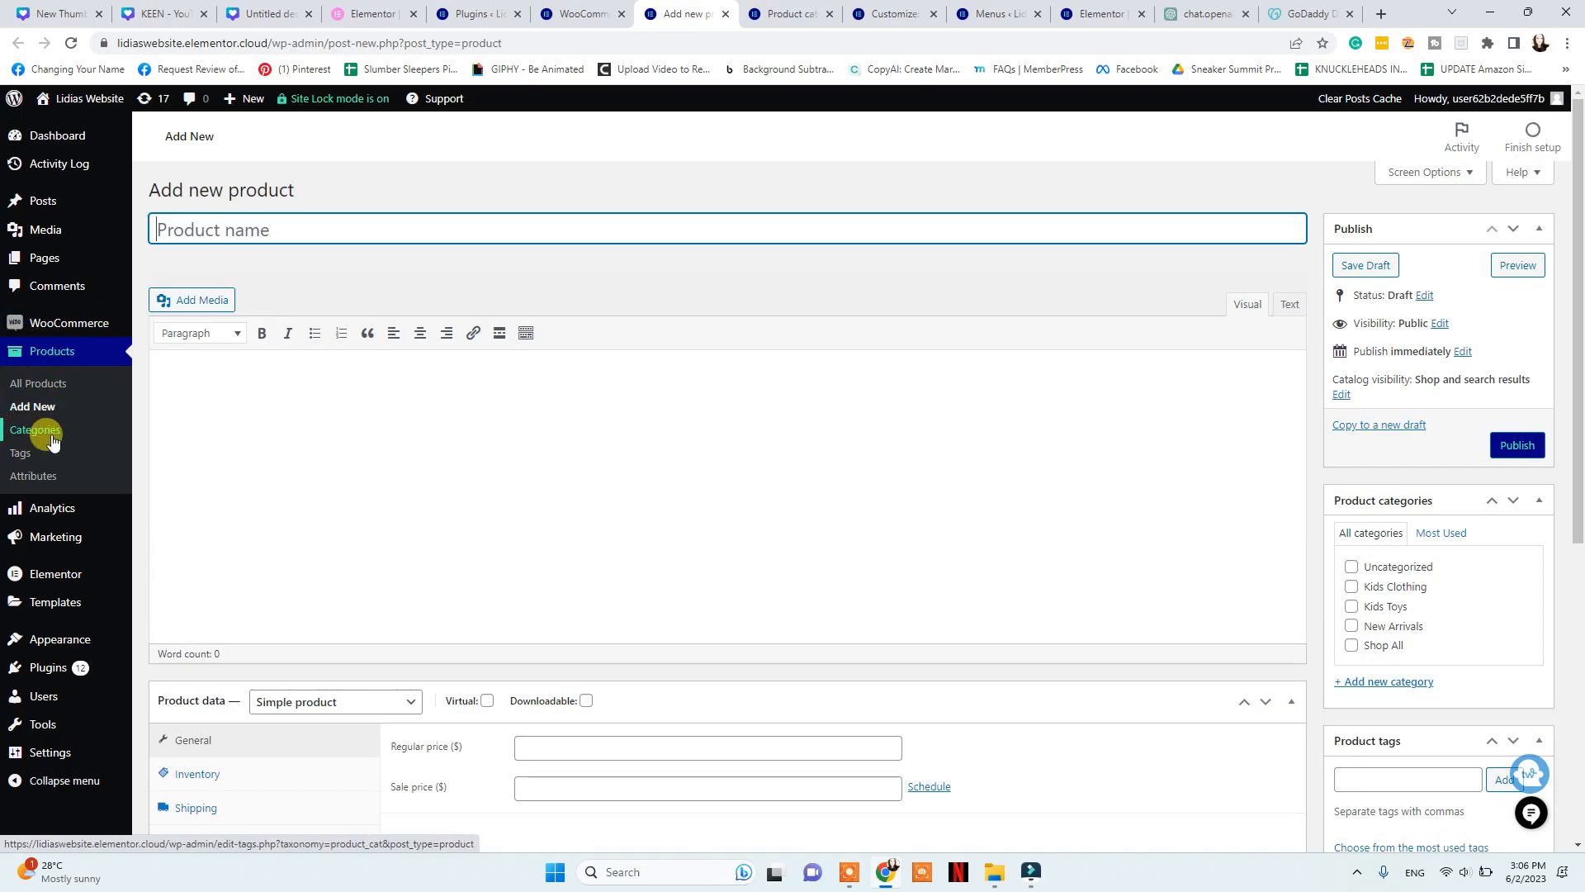
pyautogui.click(577, 13)
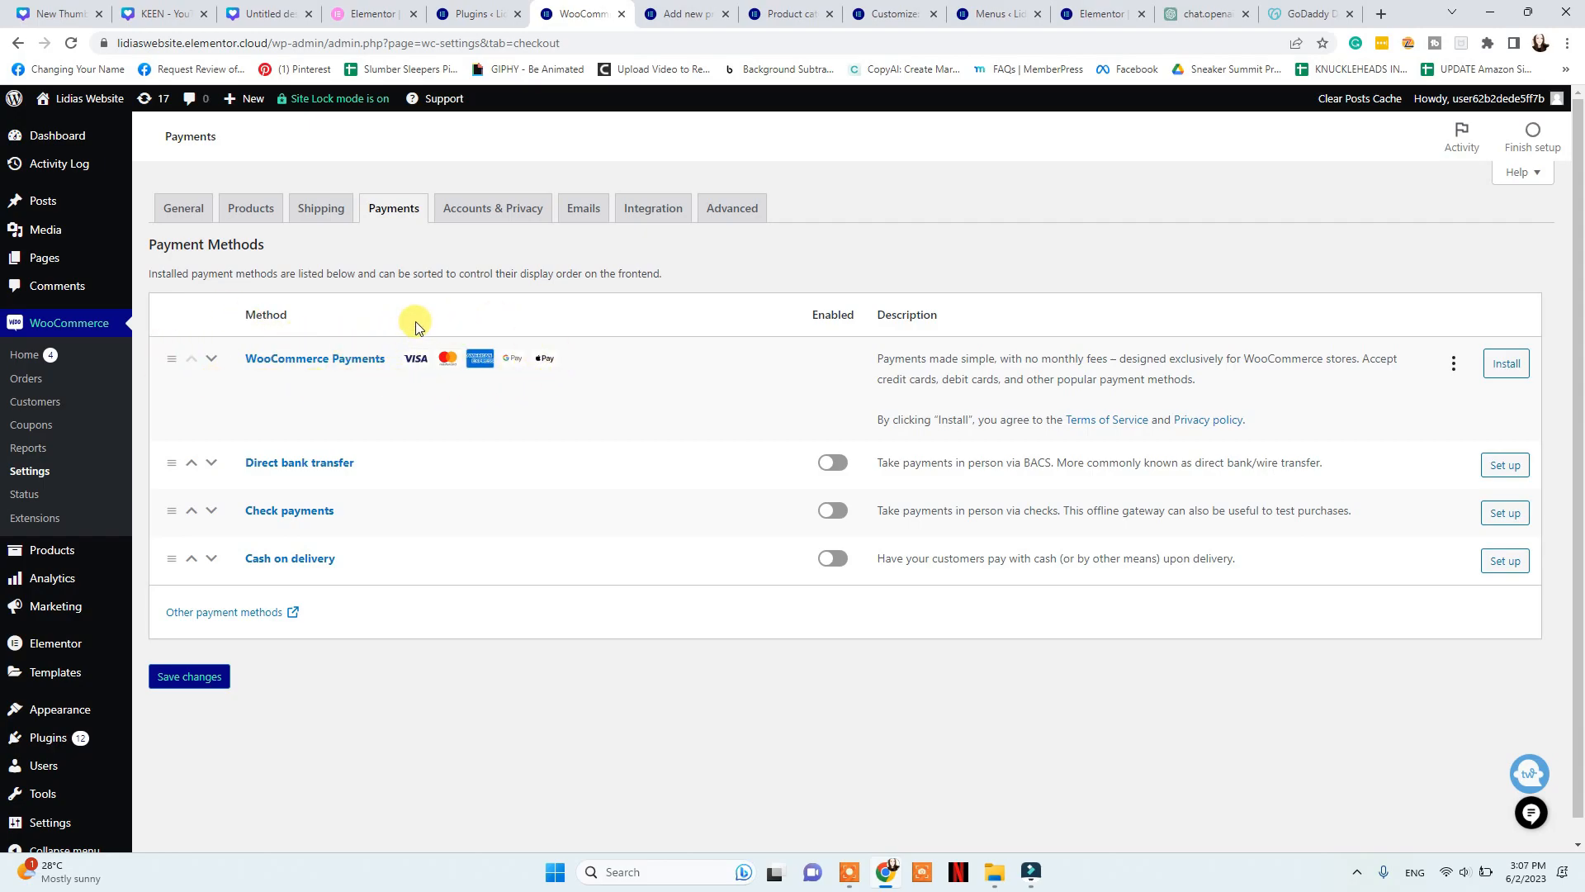
pyautogui.click(683, 13)
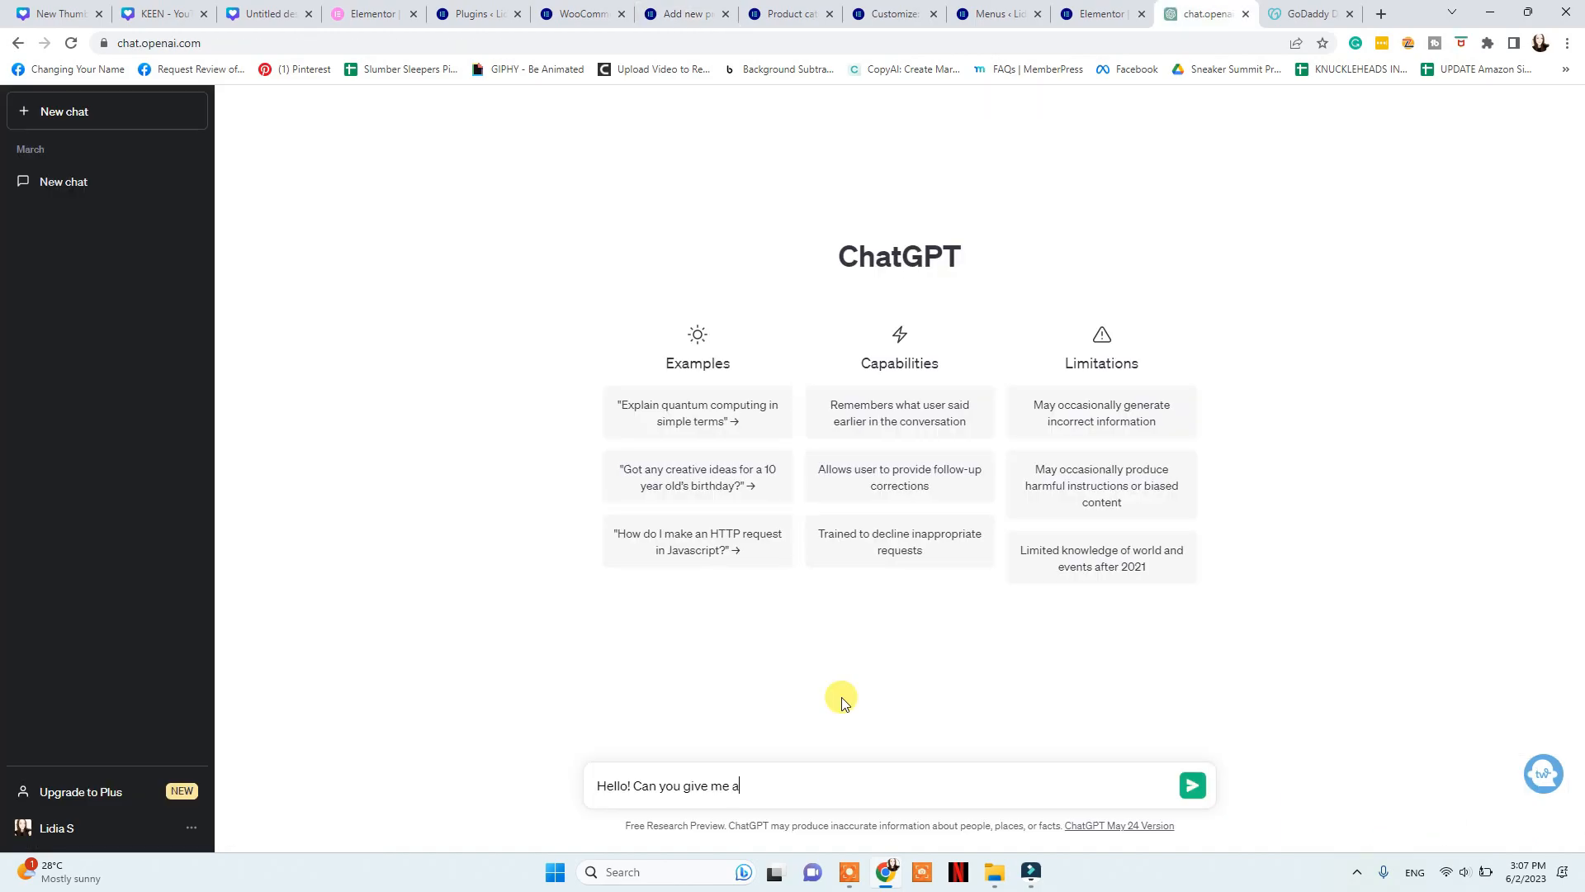
# Ask ChatGPT "Hello! Can you give me a website title for a black men's jacket?"
pyautogui.write("website title for a black men's jacket?")
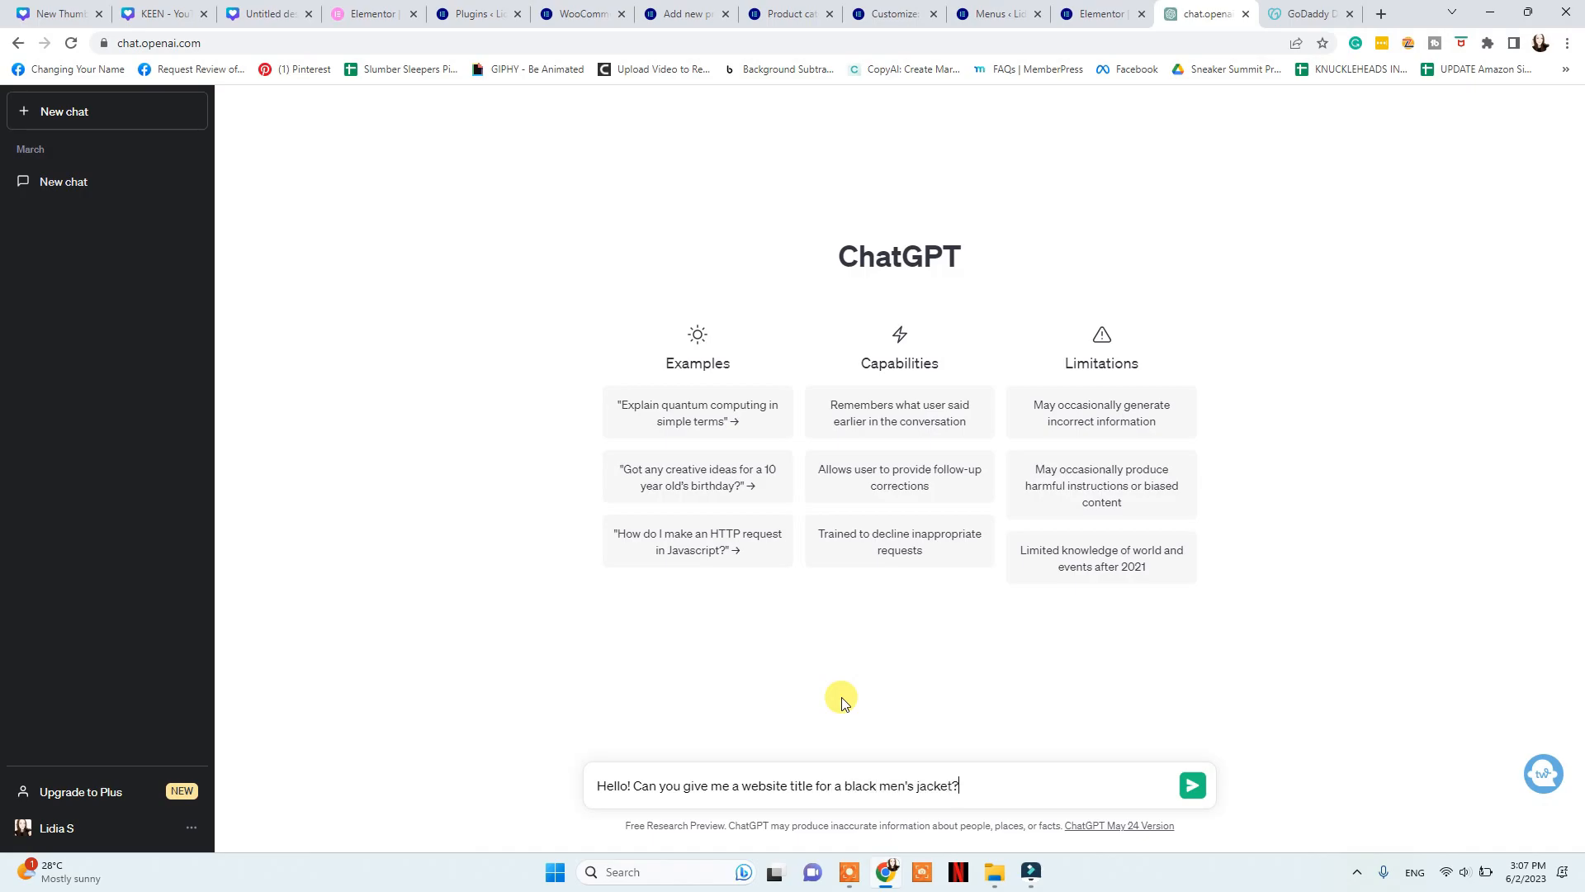
pyautogui.press('Return')
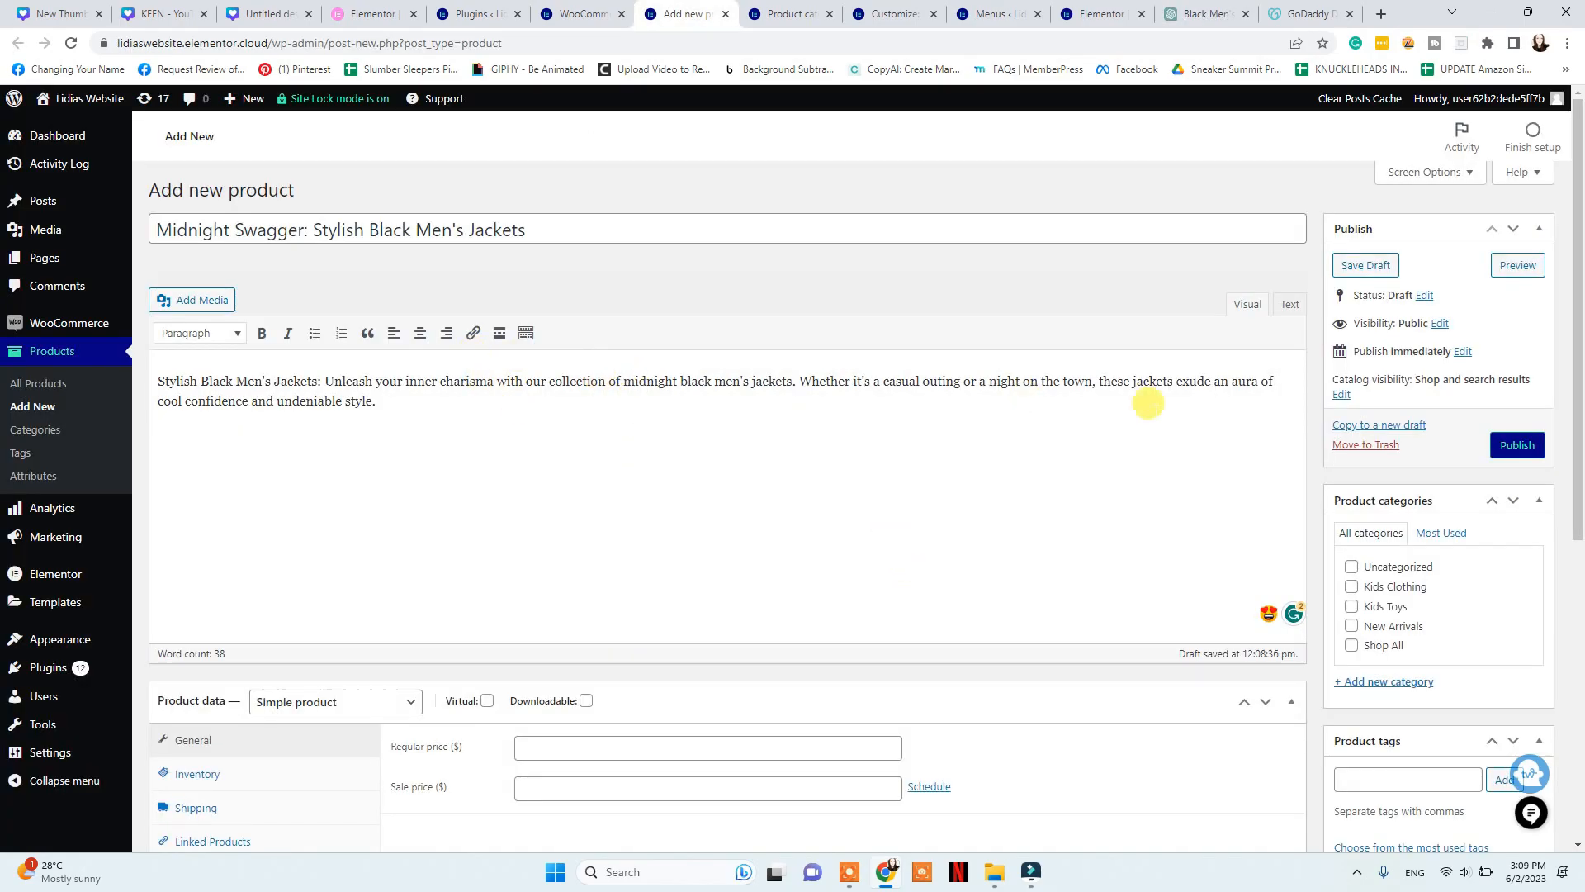
# Review the product image of the new black men's jacket product and open its regular price for editing
pyautogui.scroll(-6, 1395, 462)
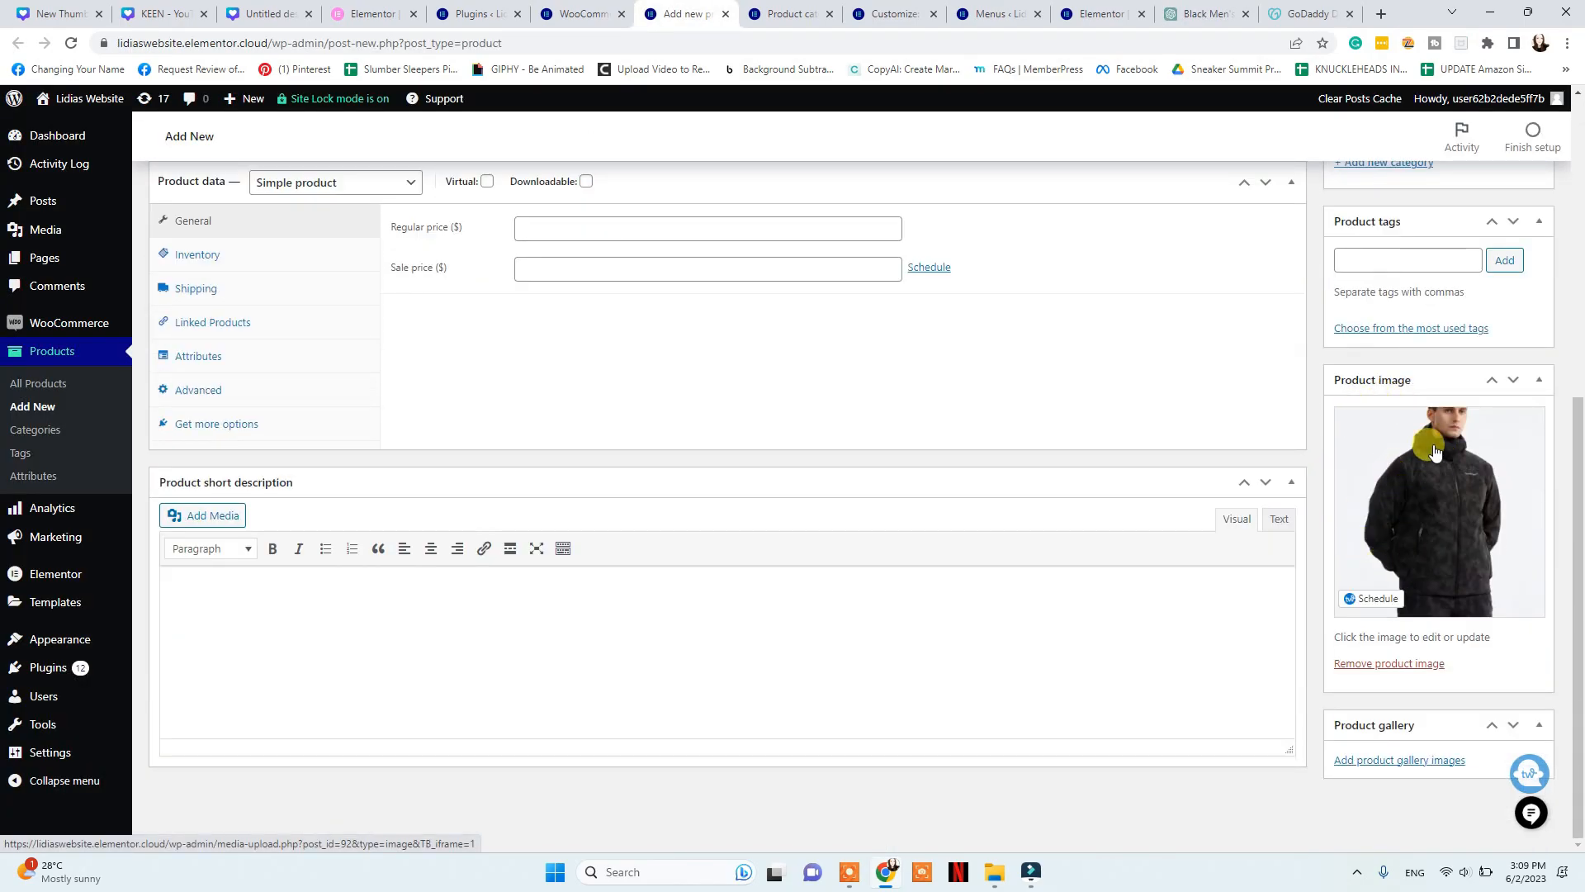
pyautogui.scroll(2, 889, 481)
pyautogui.click(561, 388)
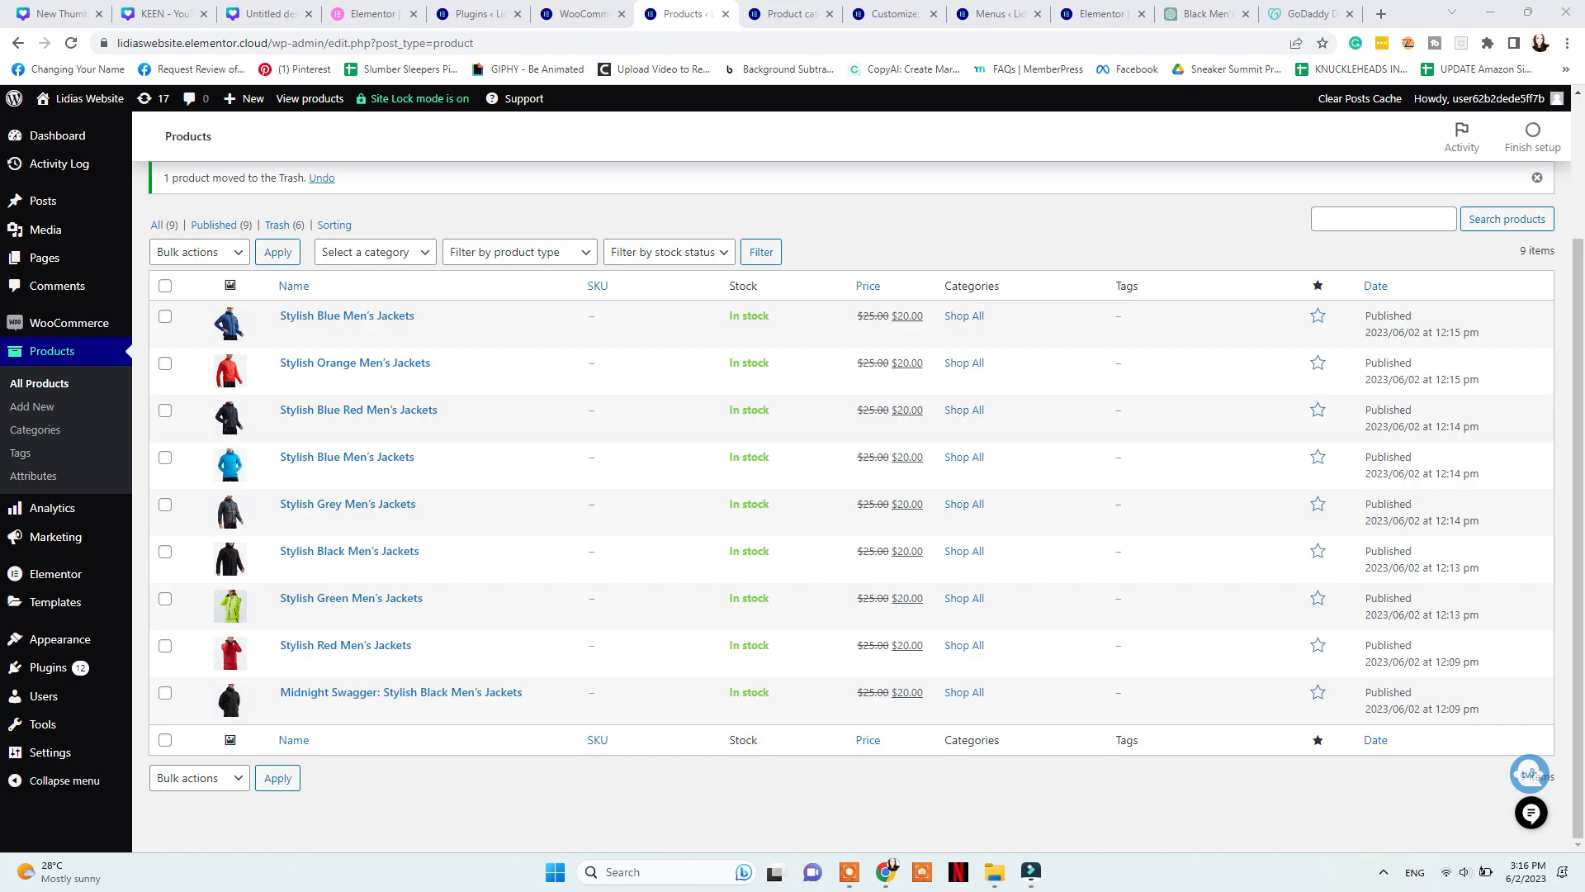
# In the theme customizer's Site Identity settings, choose Untitled-design-8.png from the media library as the site logo
pyautogui.moveTo(60, 637)
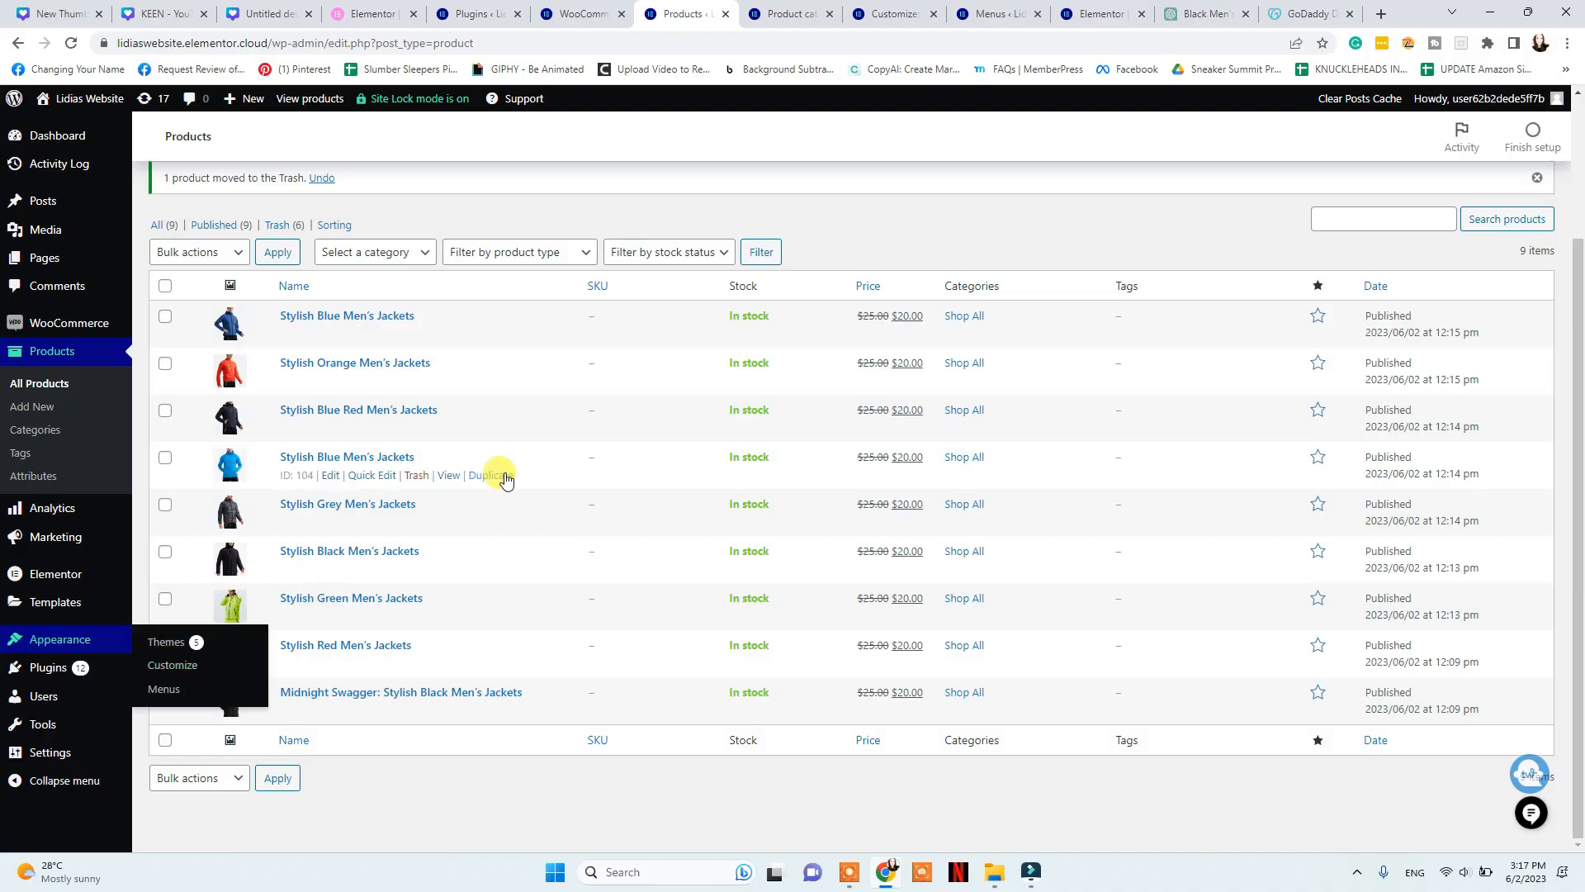
pyautogui.click(898, 13)
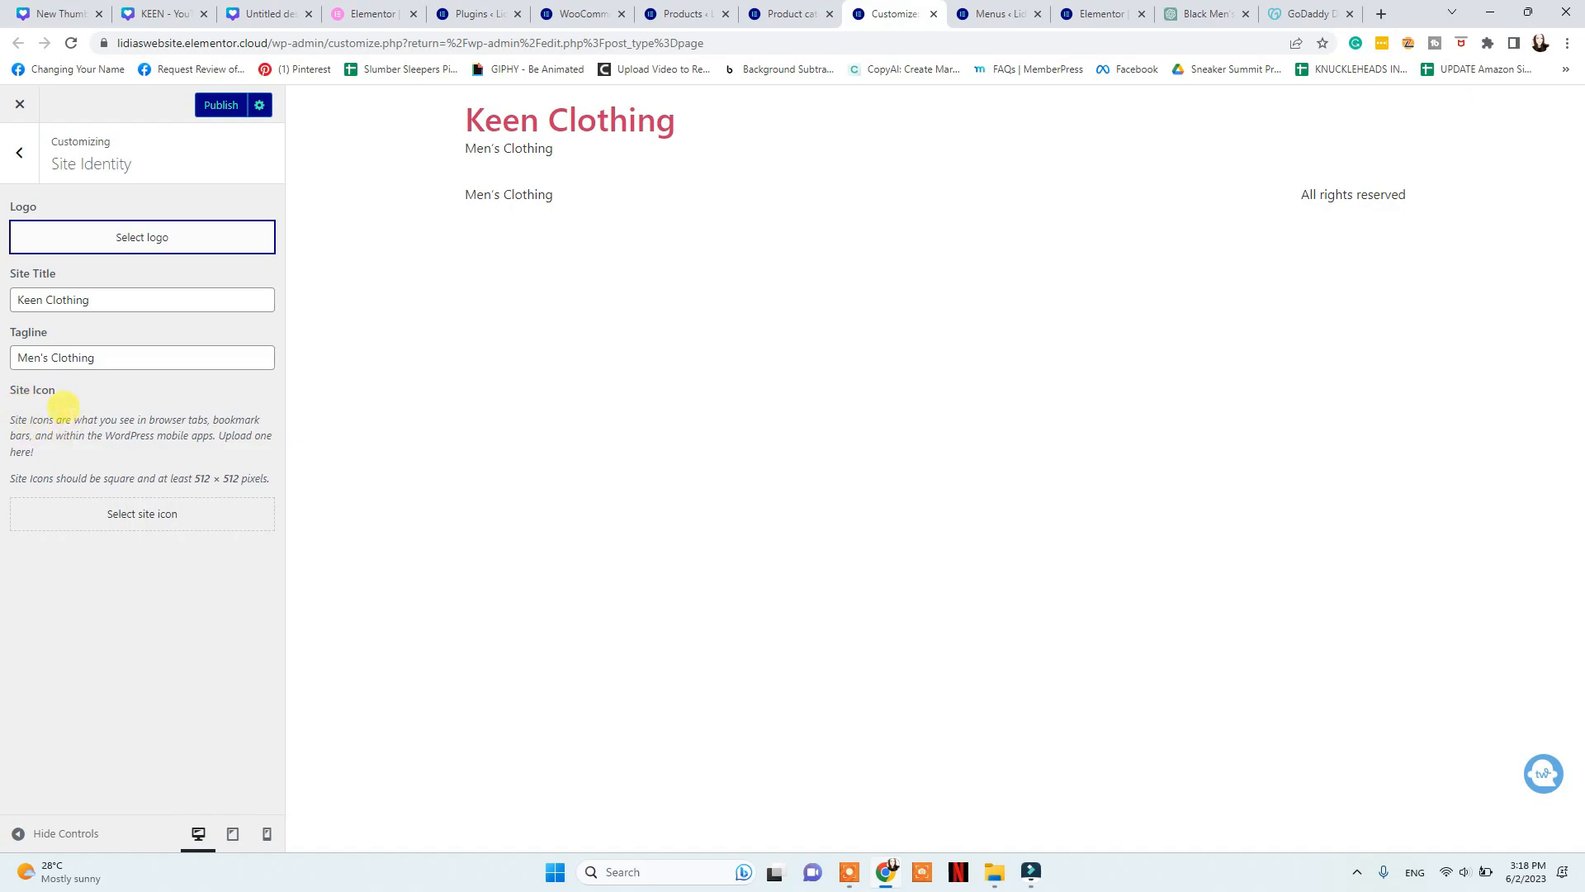
pyautogui.click(122, 241)
pyautogui.click(1283, 324)
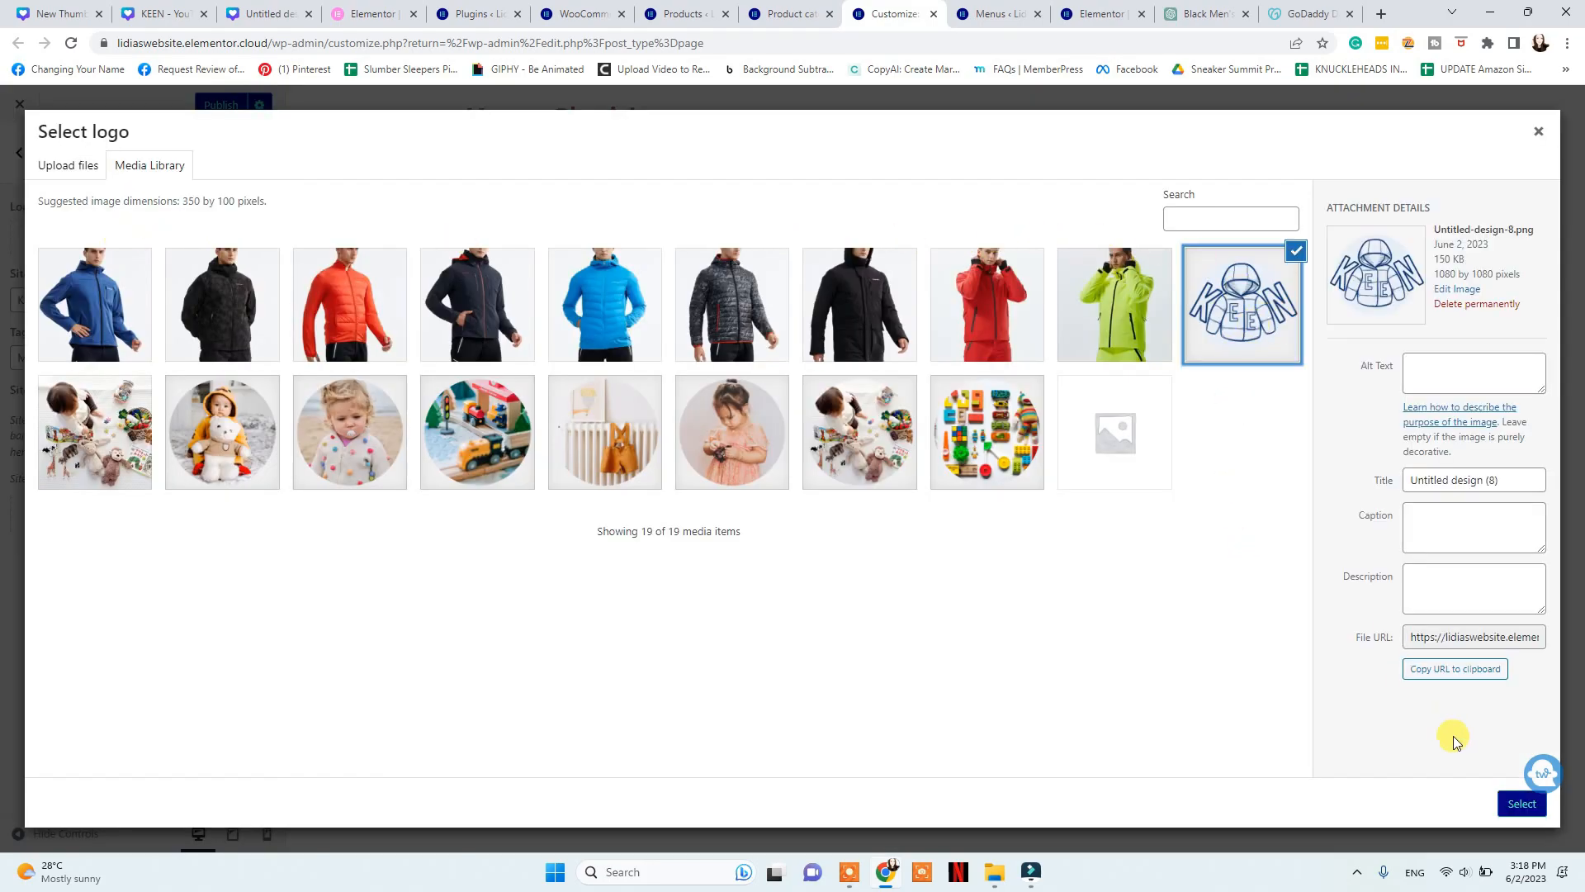
pyautogui.click(1510, 804)
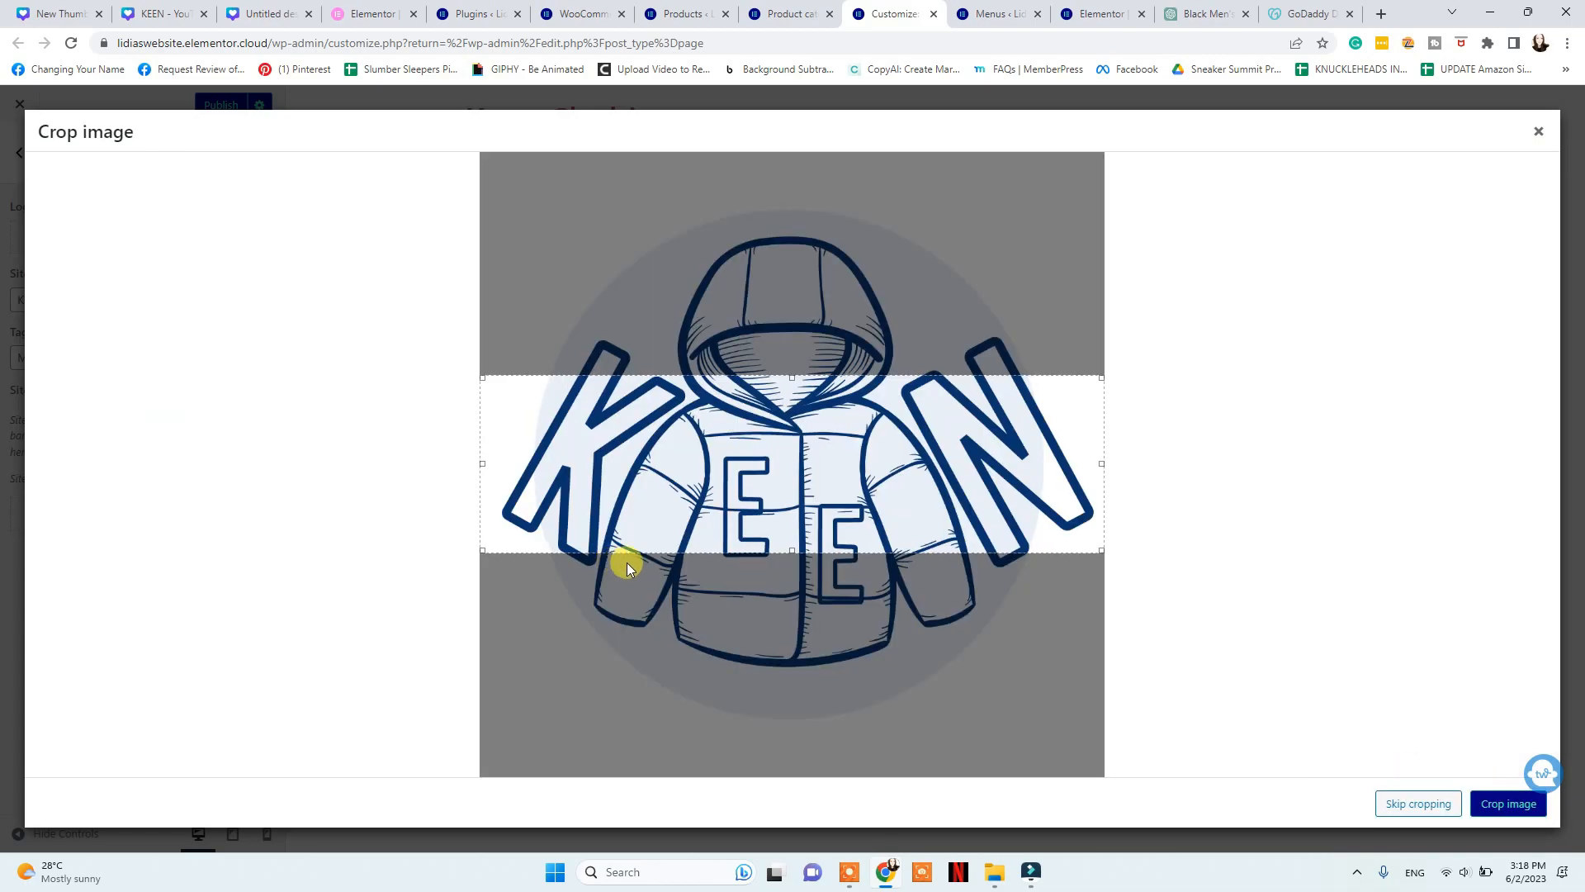
# Extend the logo's crop area to the full height of the image and apply the crop
pyautogui.moveTo(794, 553); pyautogui.dragTo(806, 772)
pyautogui.moveTo(776, 377); pyautogui.dragTo(771, 151)
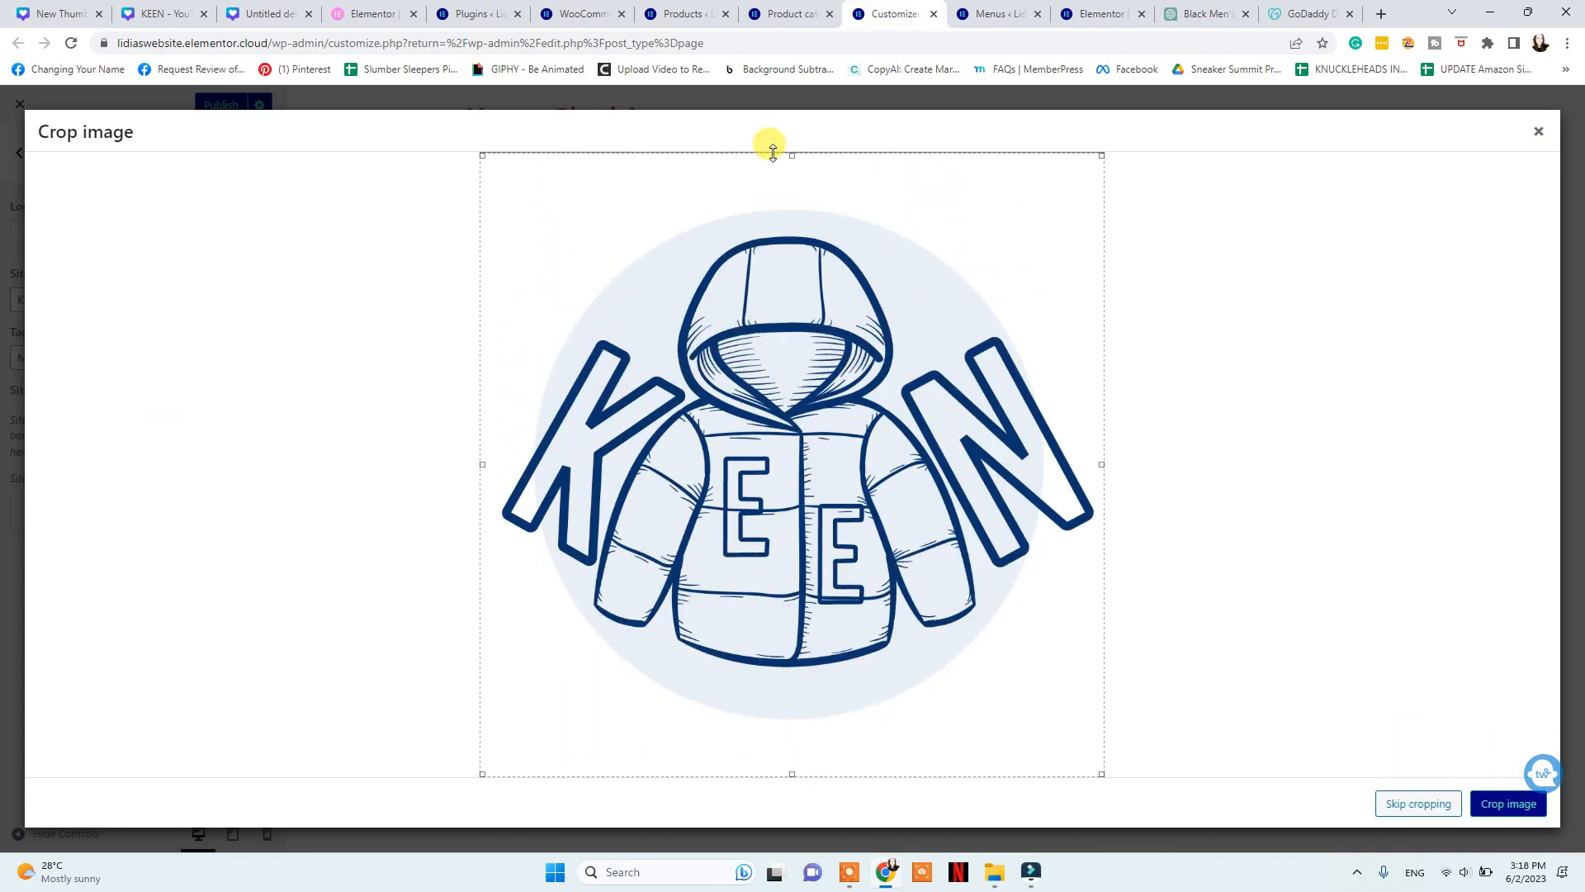
pyautogui.click(1478, 809)
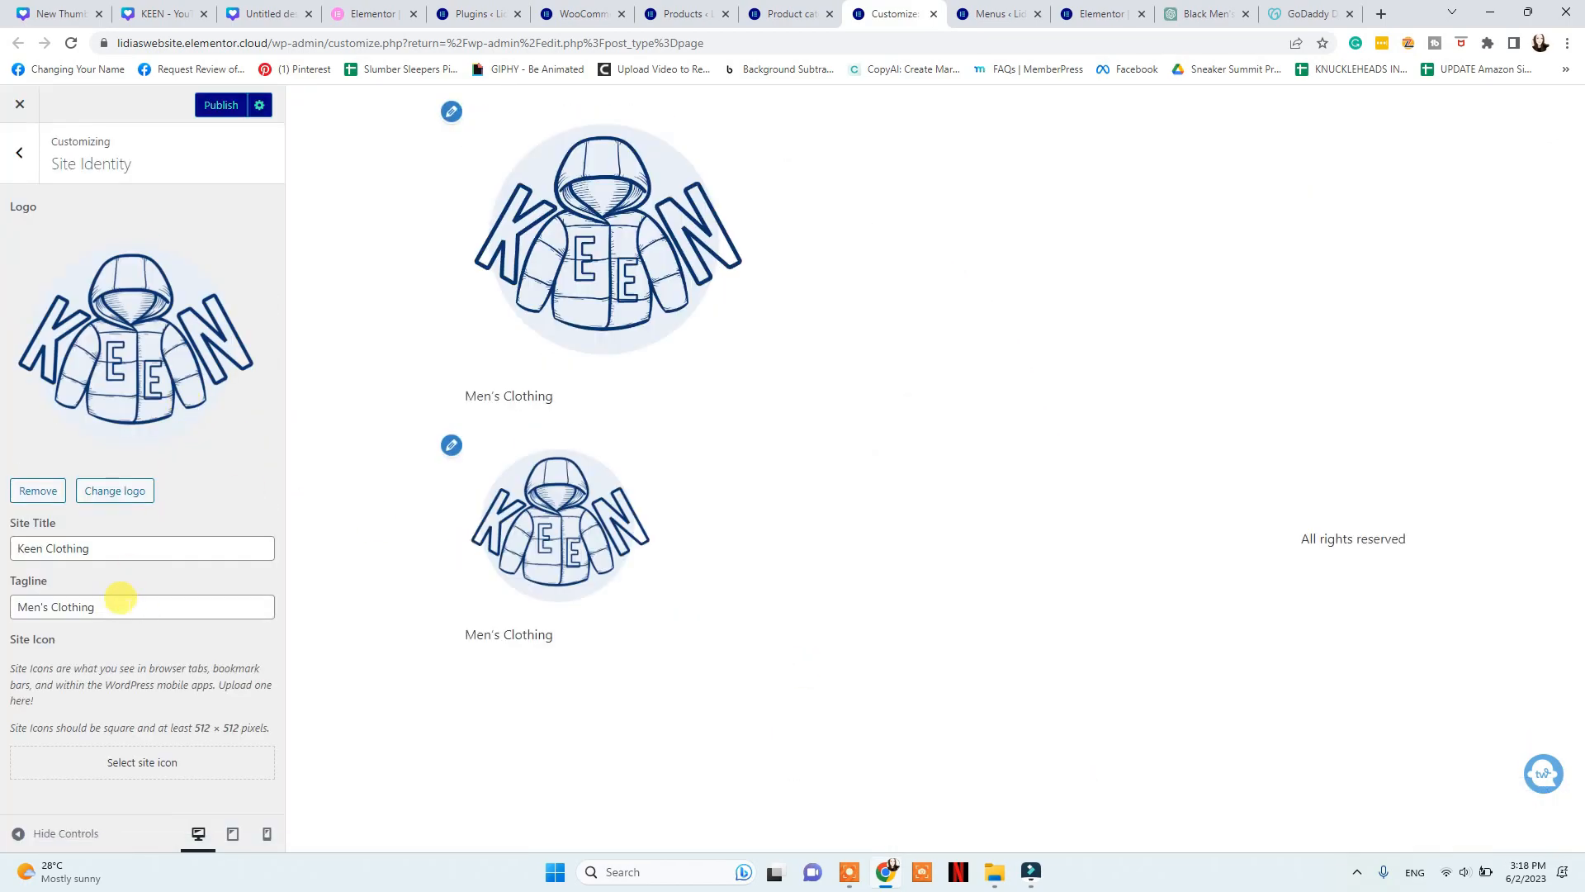
# Choose cropped-Untitled-design-8.png from the media library as the site icon and apply the suggested crop
pyautogui.click(129, 761)
pyautogui.click(70, 322)
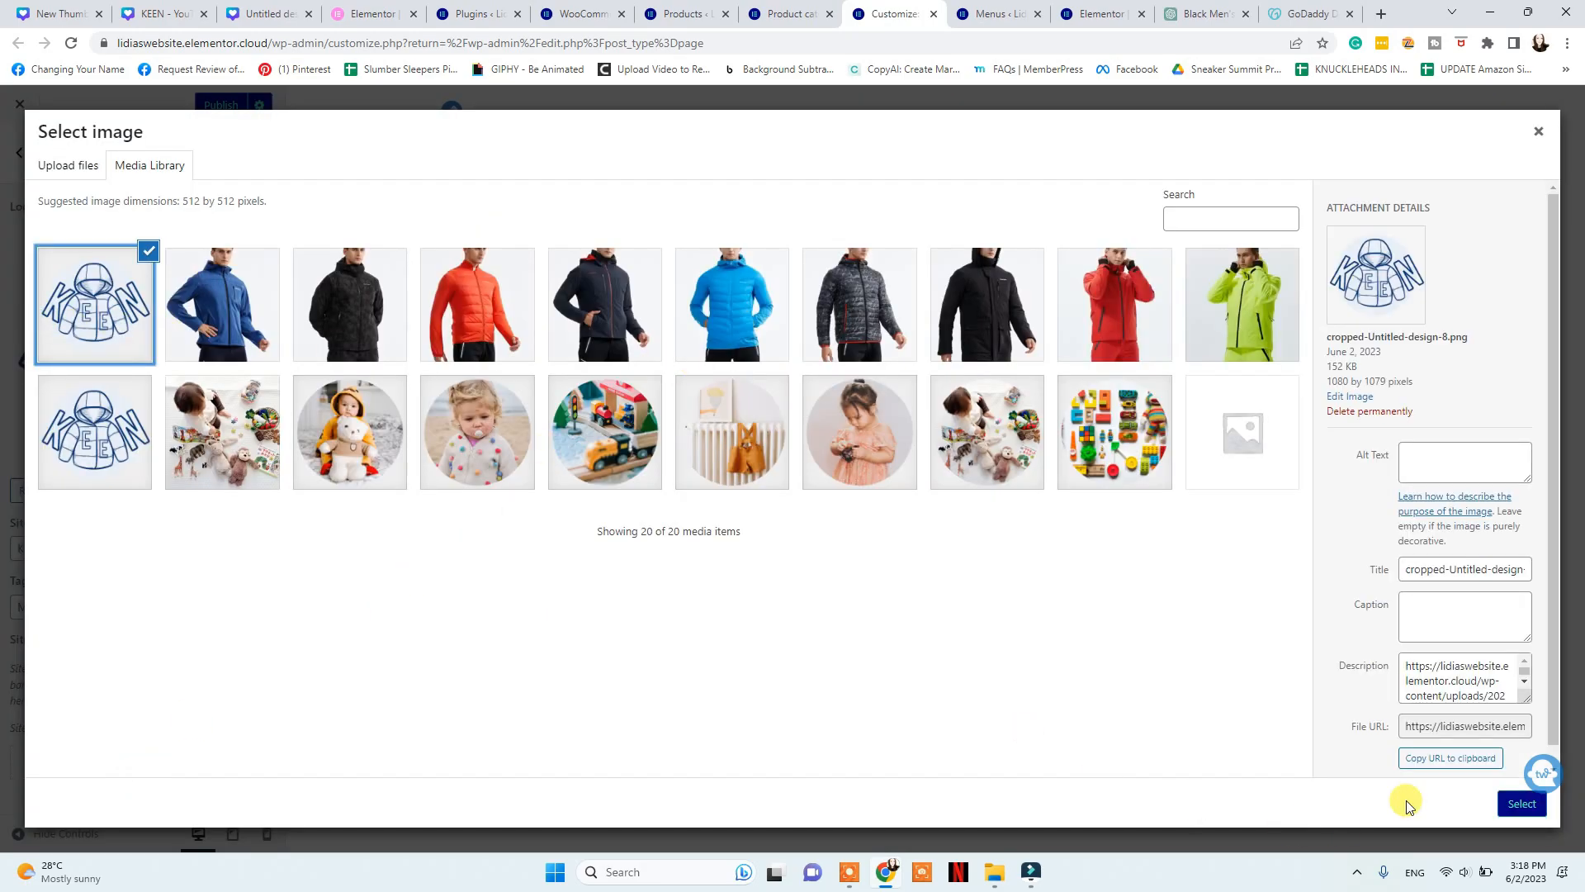
pyautogui.click(1521, 803)
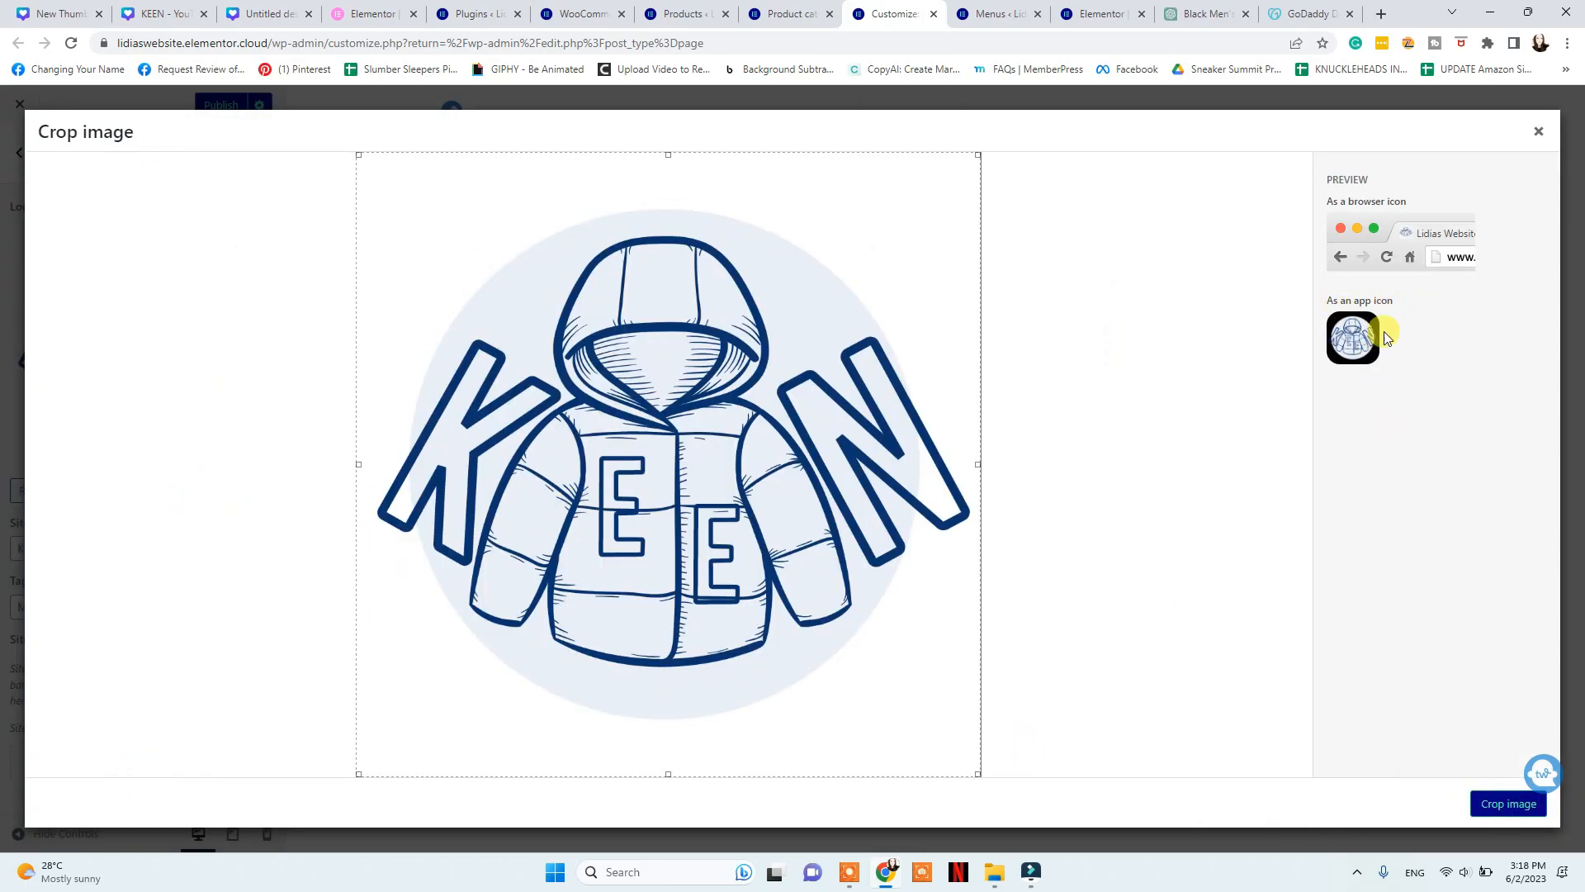
pyautogui.click(1482, 803)
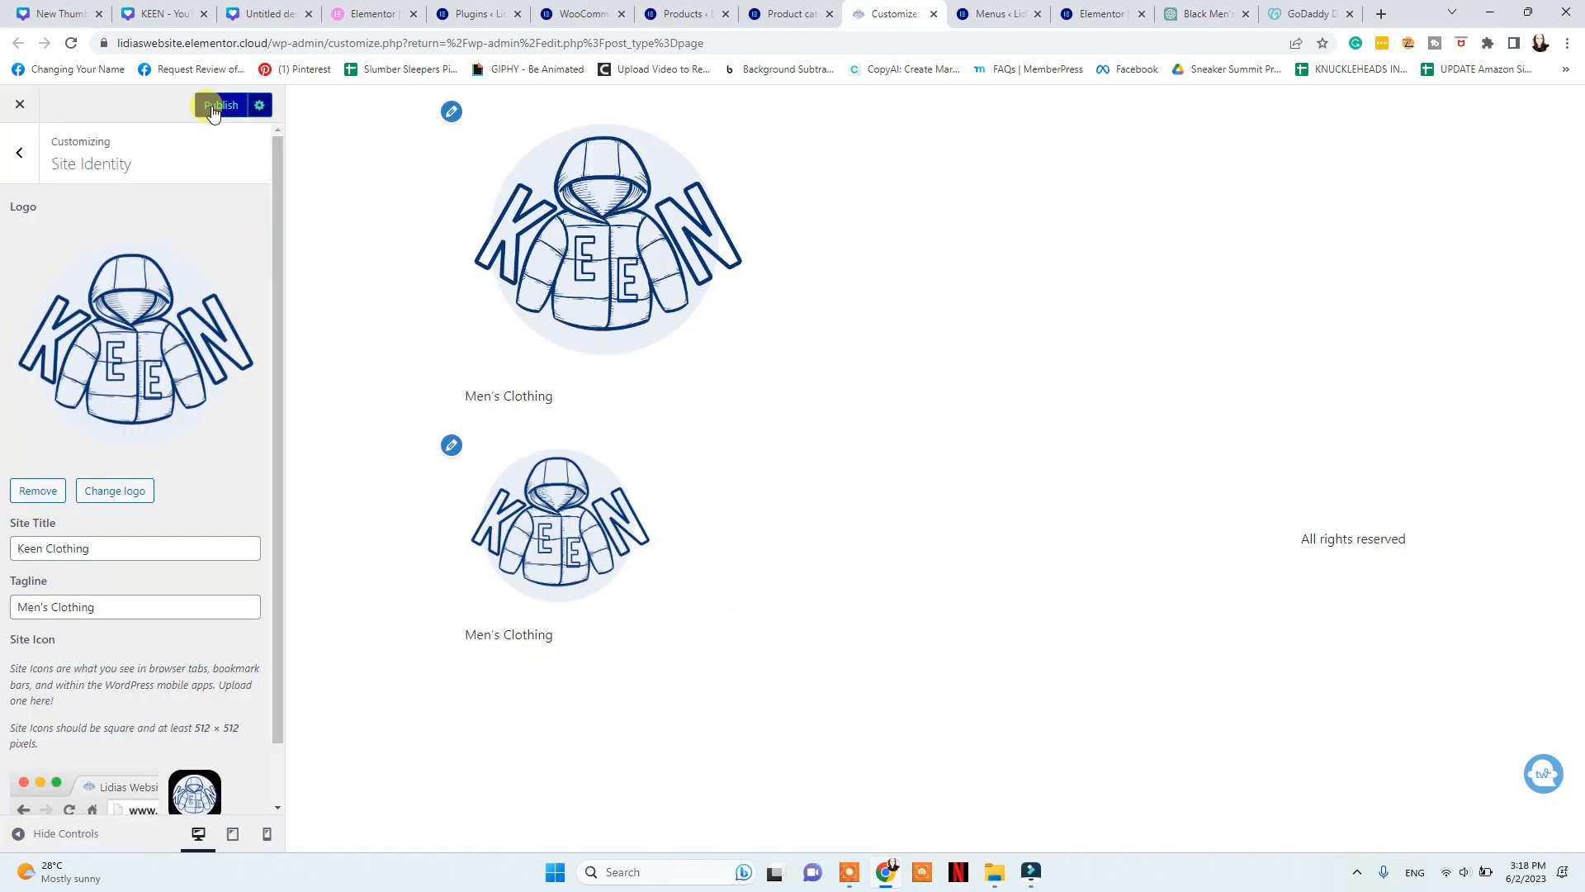
# Add the My account page to the Main Menu on the WordPress Menus page
pyautogui.click(995, 13)
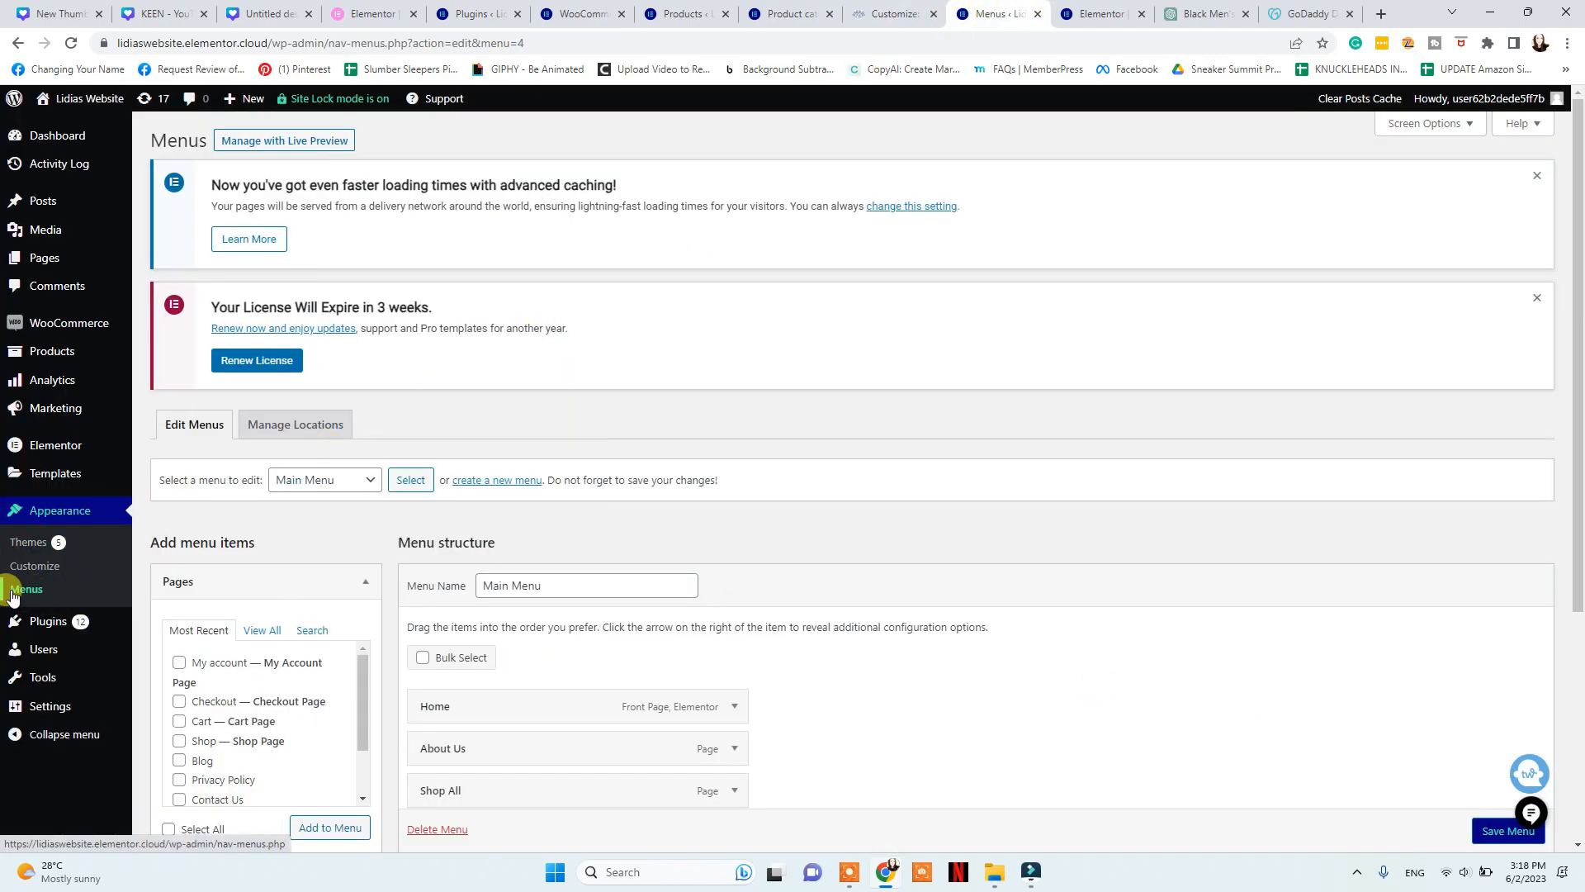
pyautogui.scroll(-2, 354, 344)
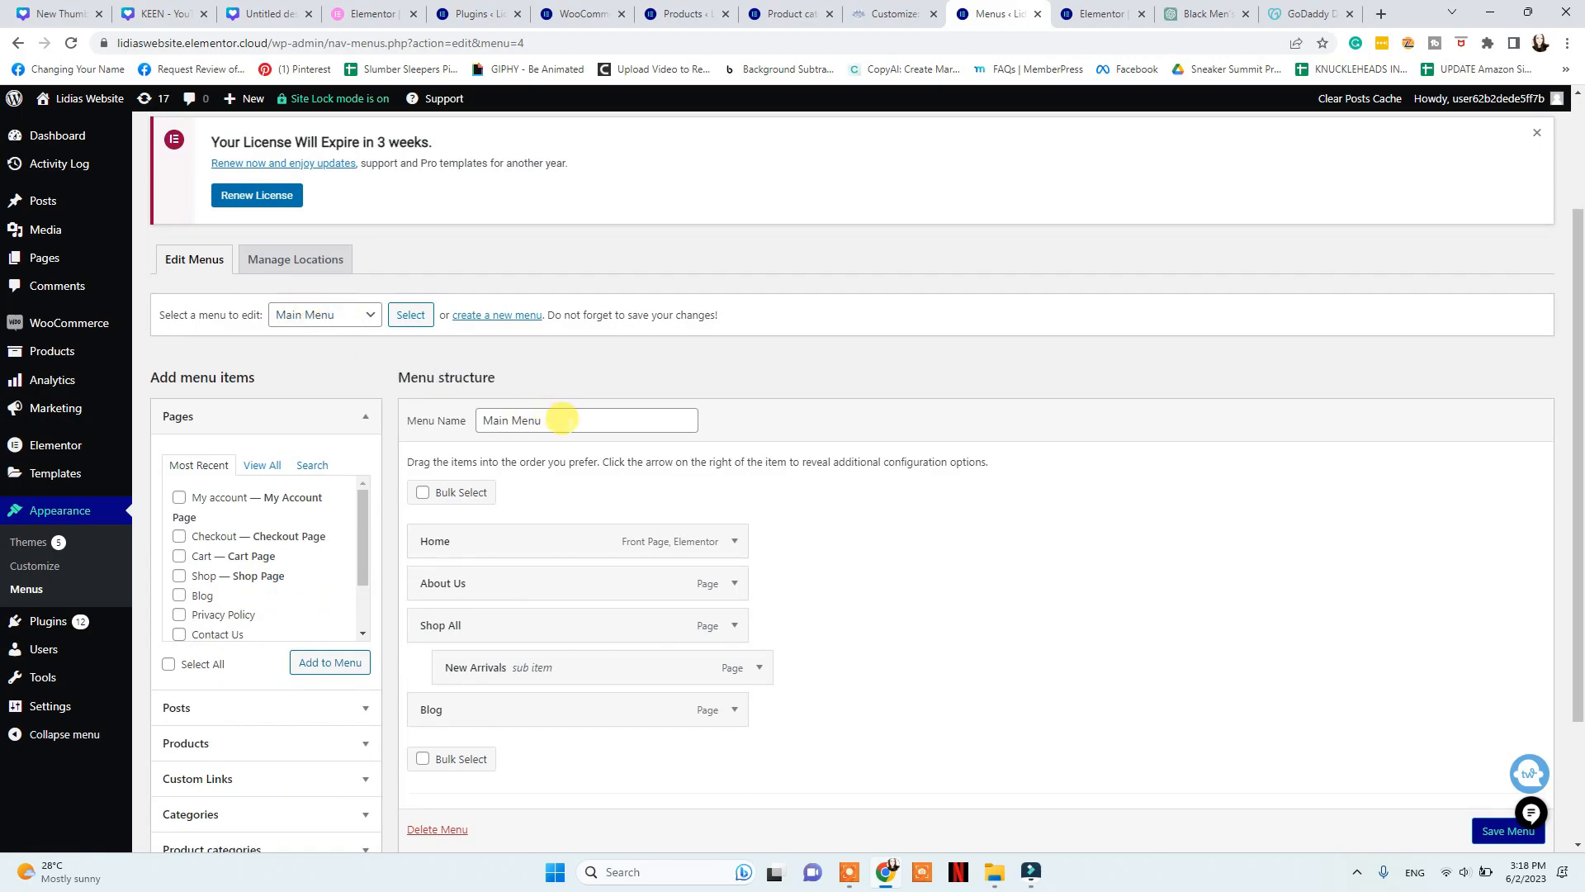
pyautogui.scroll(-1, 562, 421)
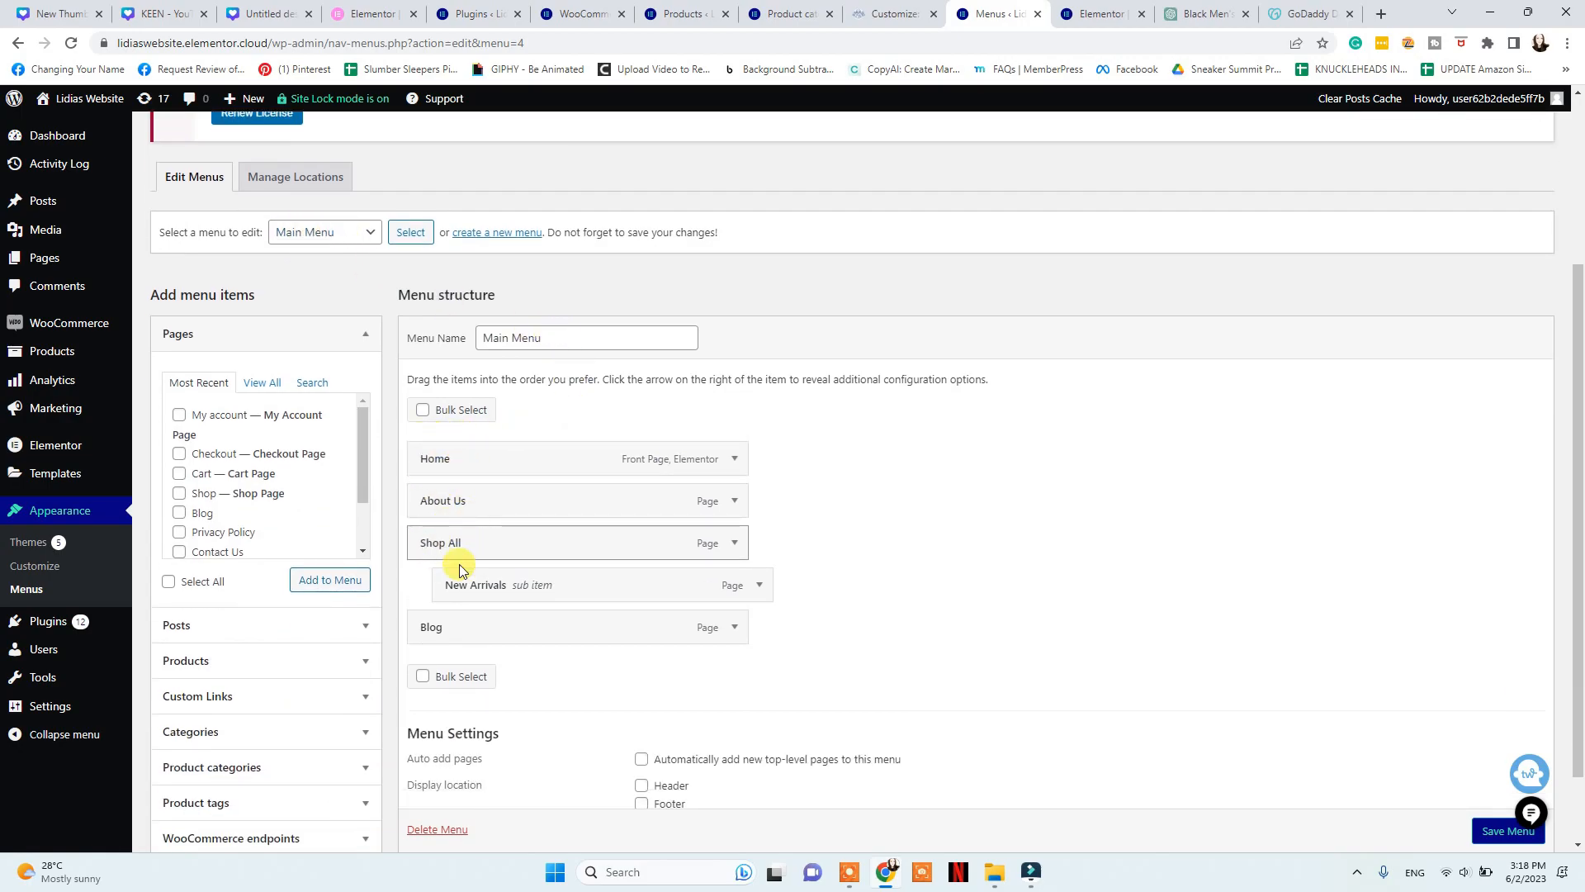
pyautogui.click(180, 417)
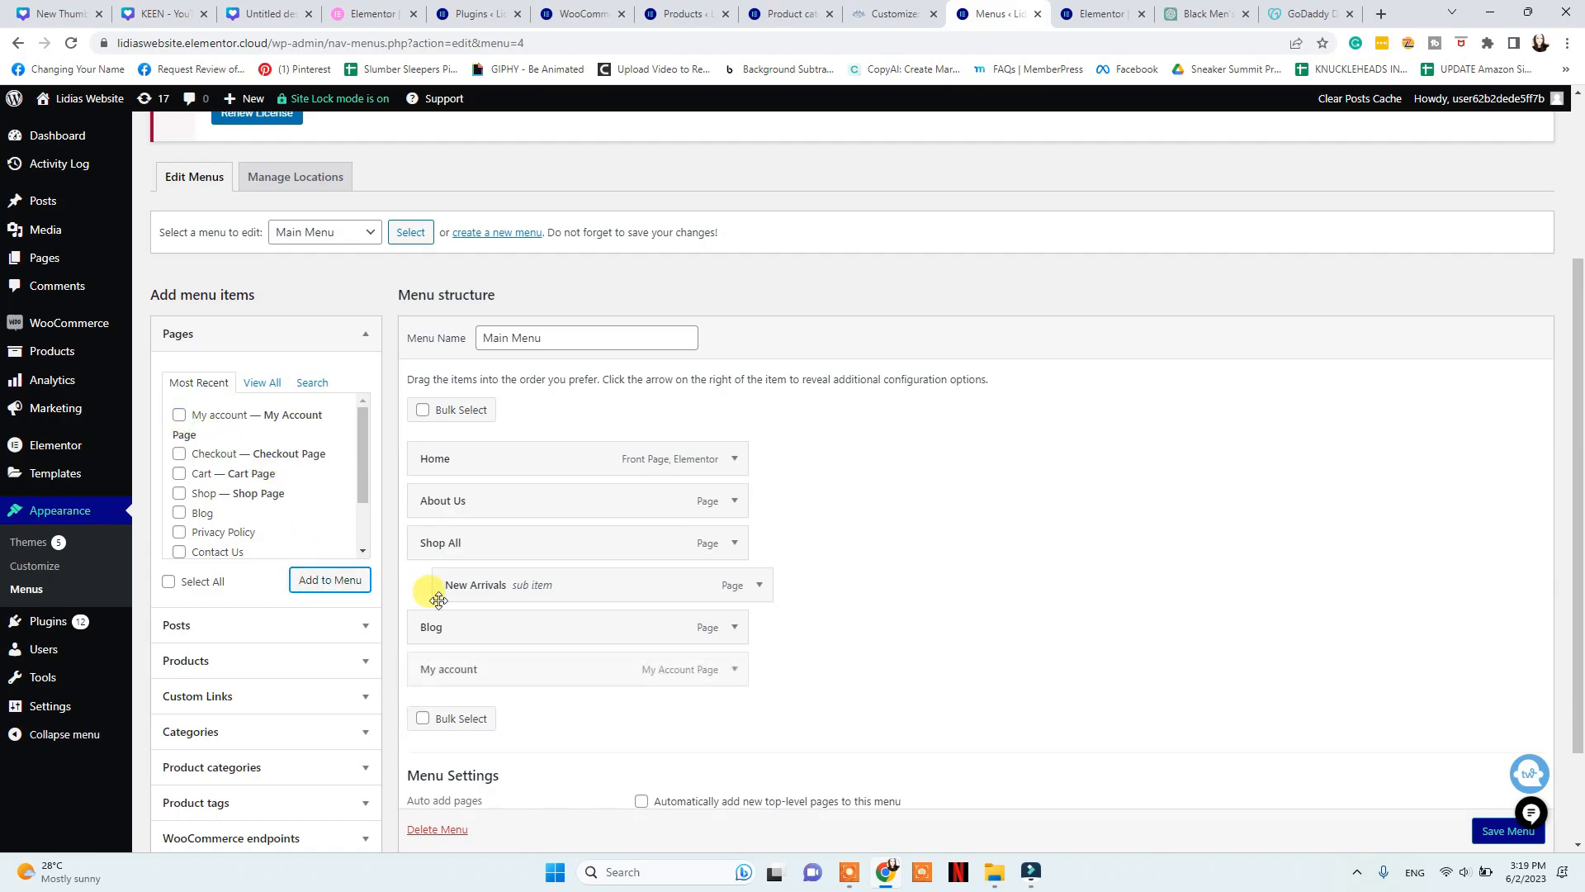
pyautogui.moveTo(468, 678); pyautogui.dragTo(500, 669)
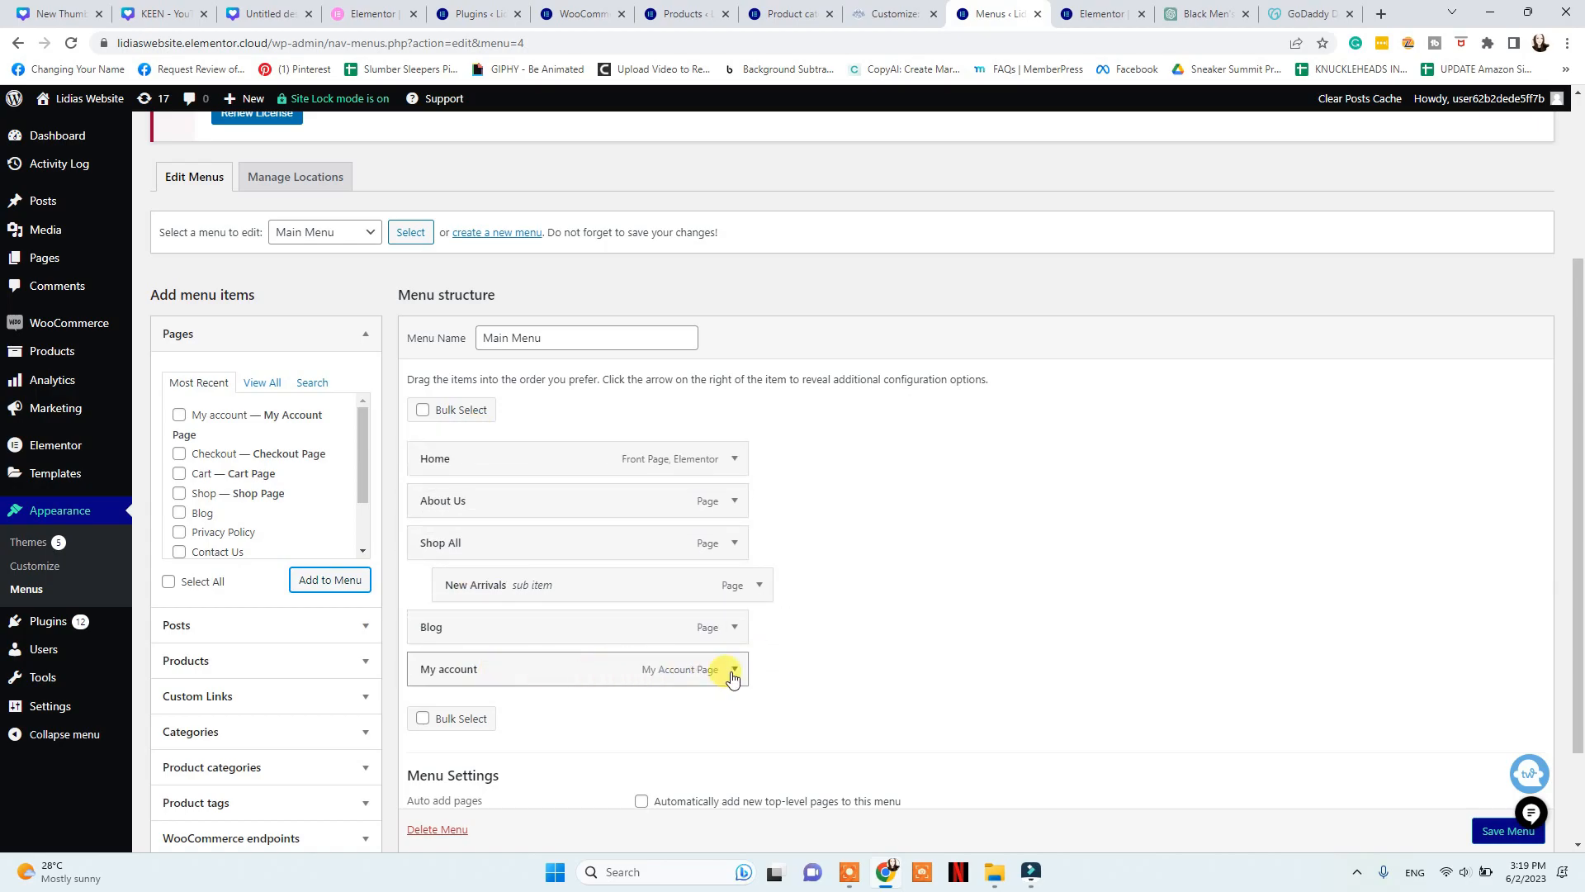
# Remove the My account item from the Main Menu and save the menu
pyautogui.click(733, 672)
pyautogui.scroll(-2, 562, 710)
pyautogui.click(422, 661)
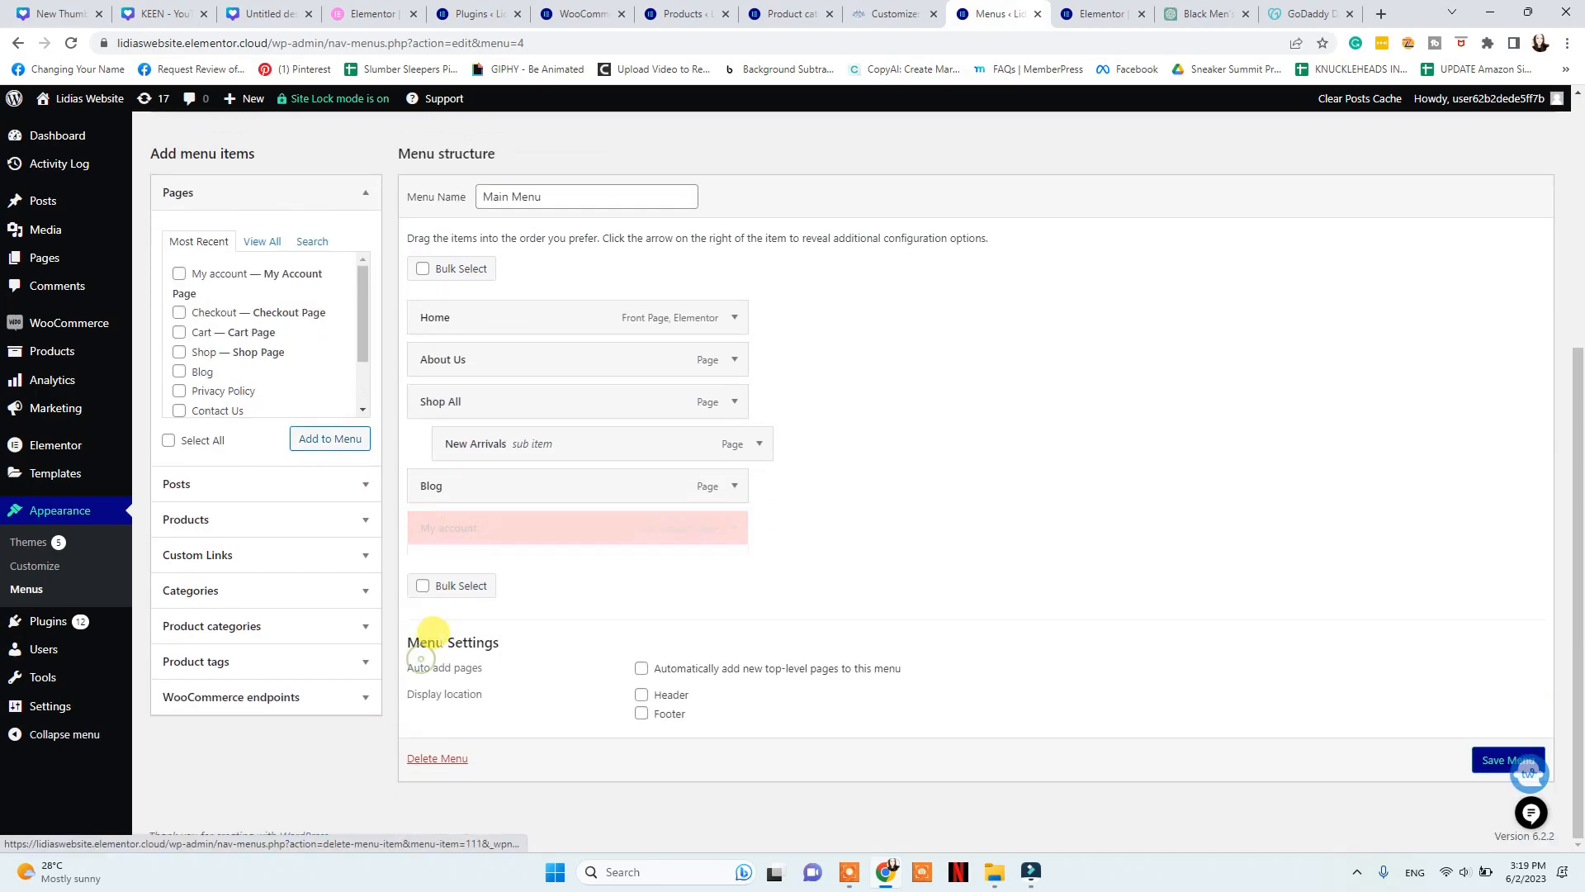
pyautogui.click(1478, 762)
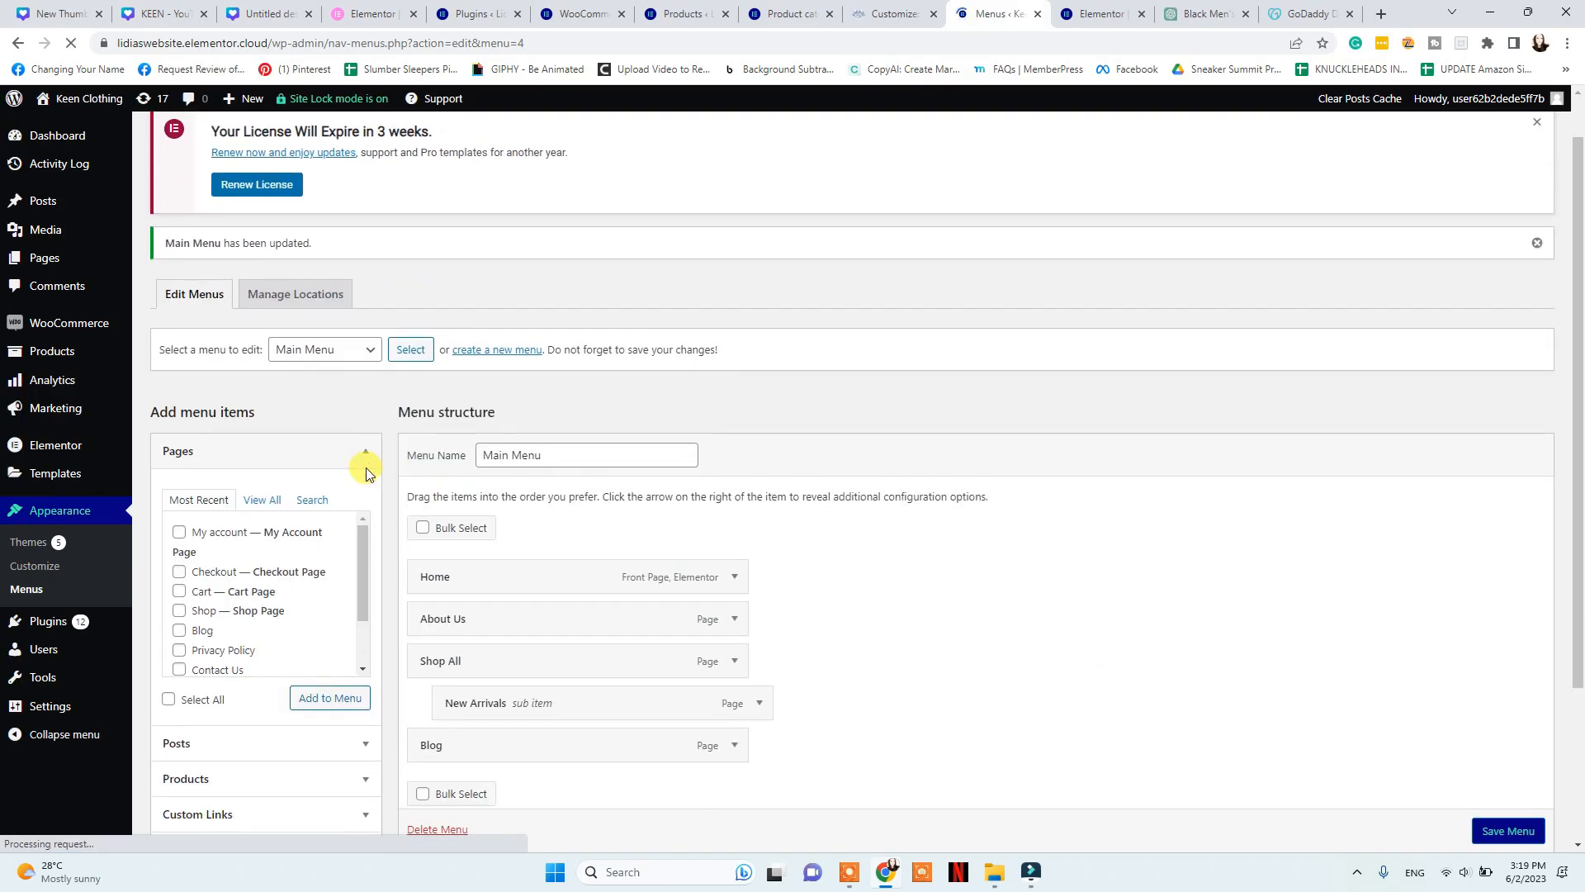
# Choose Secondary Menu as the menu to edit and load it
pyautogui.click(300, 331)
pyautogui.click(314, 356)
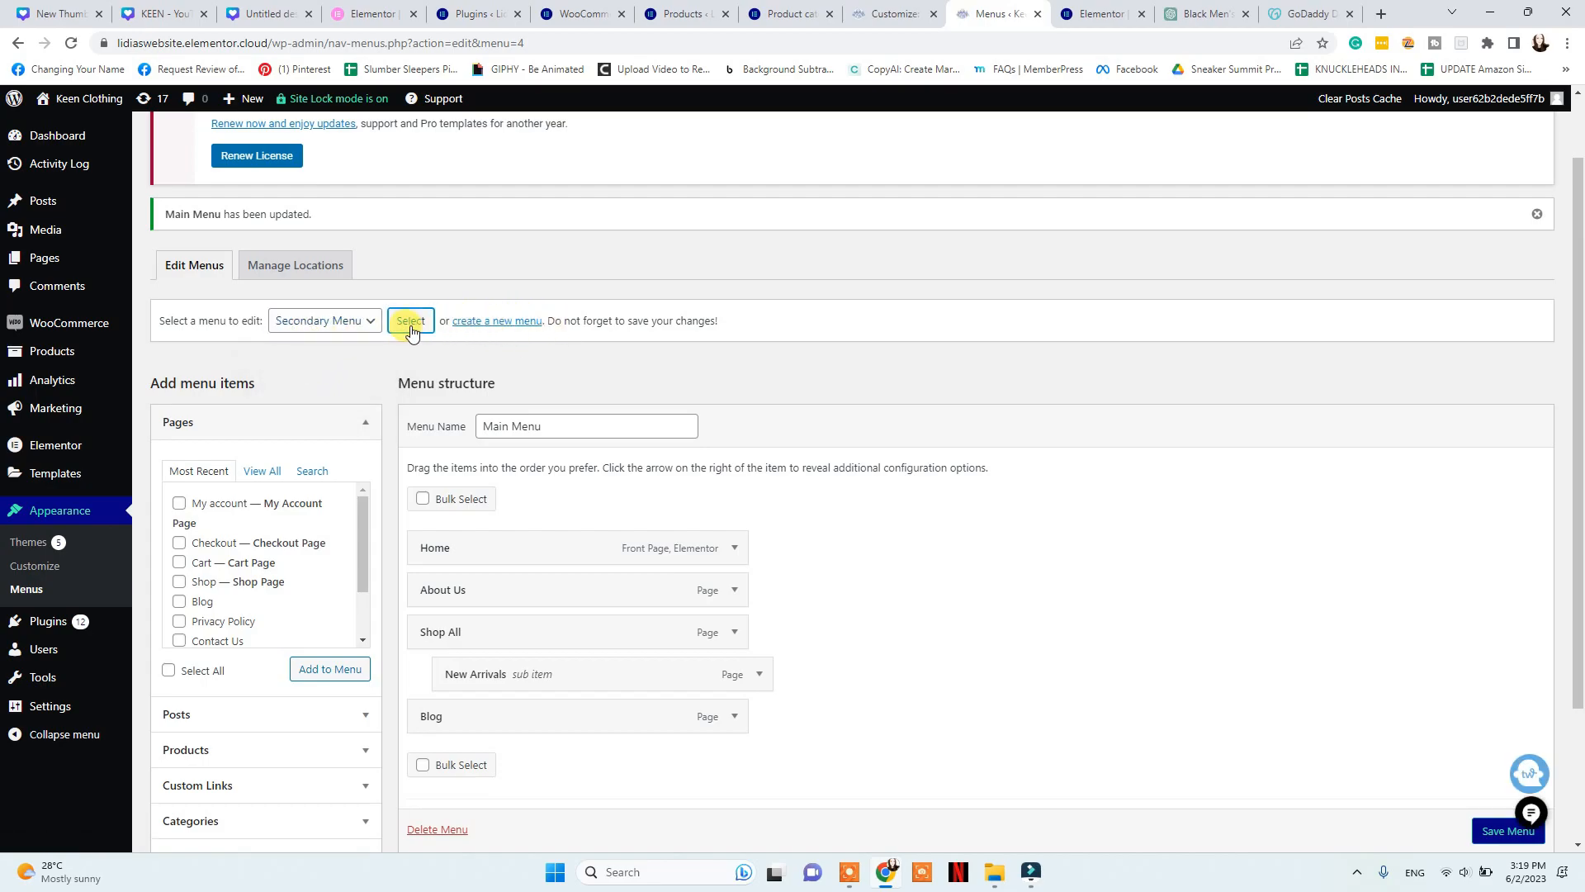
pyautogui.click(411, 325)
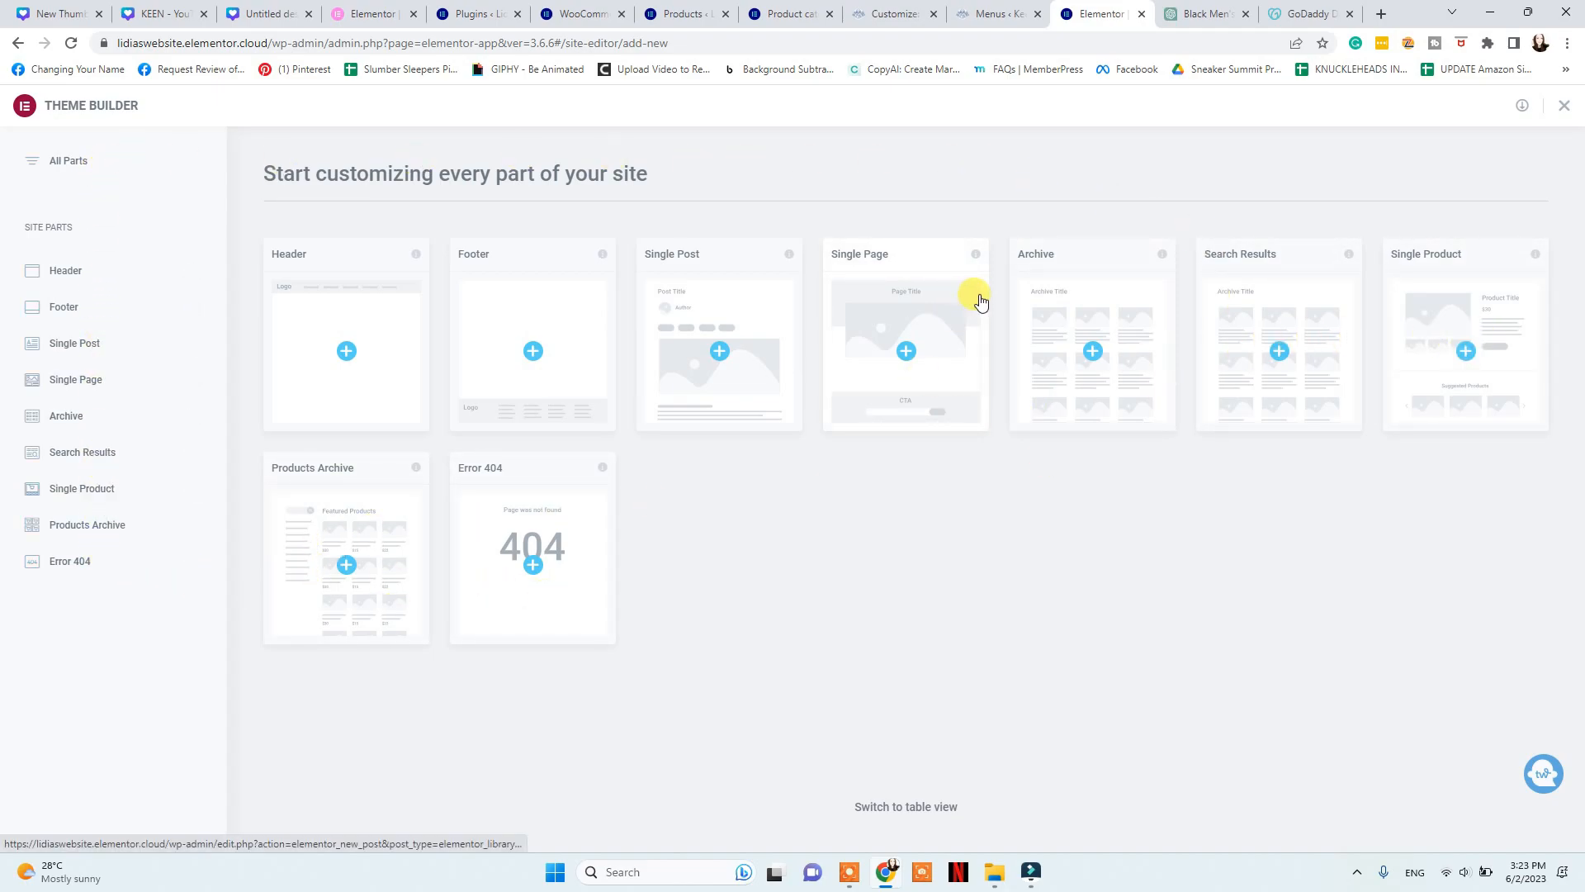
pyautogui.click(479, 13)
pyautogui.moveTo(50, 479)
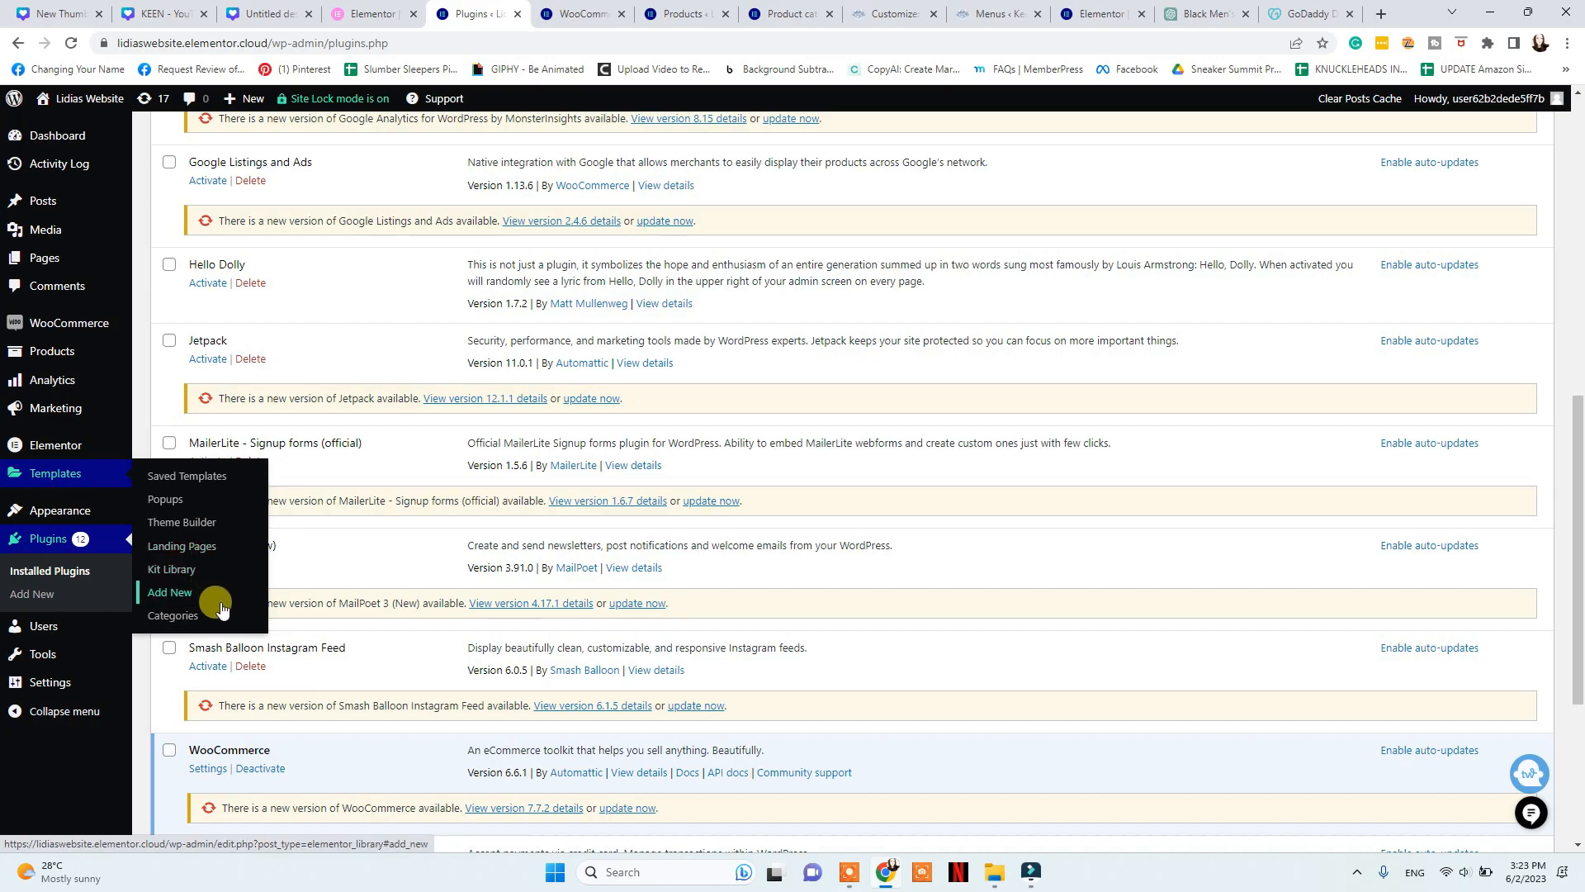
pyautogui.click(1126, 9)
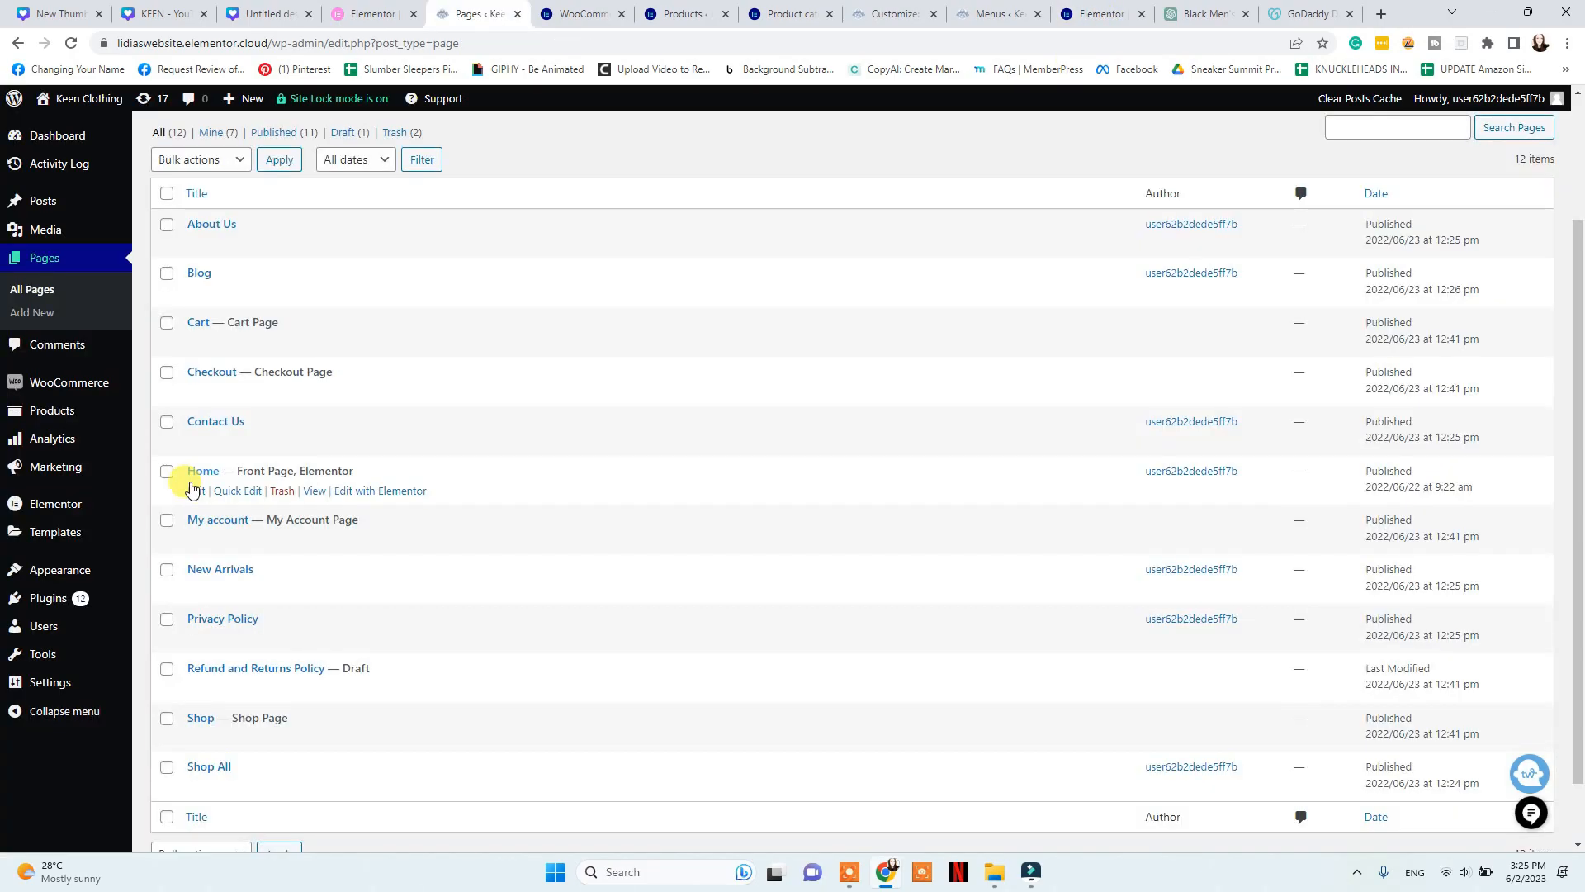
# Open the Home page with Elementor and review the page layout options in its settings, keeping Elementor Full Width
pyautogui.click(197, 492)
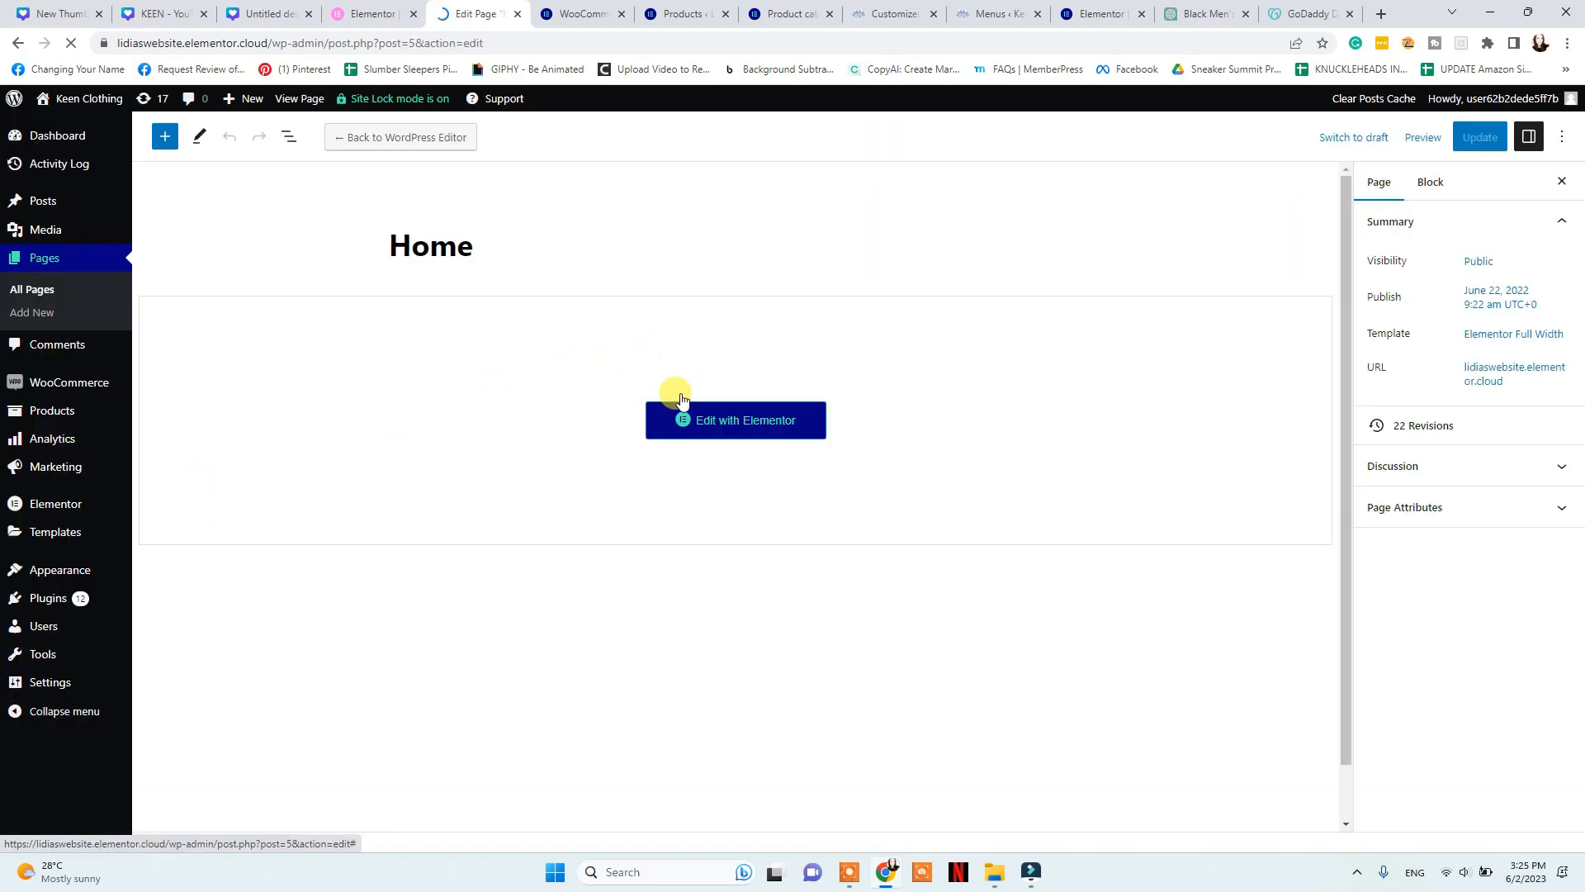
pyautogui.click(689, 409)
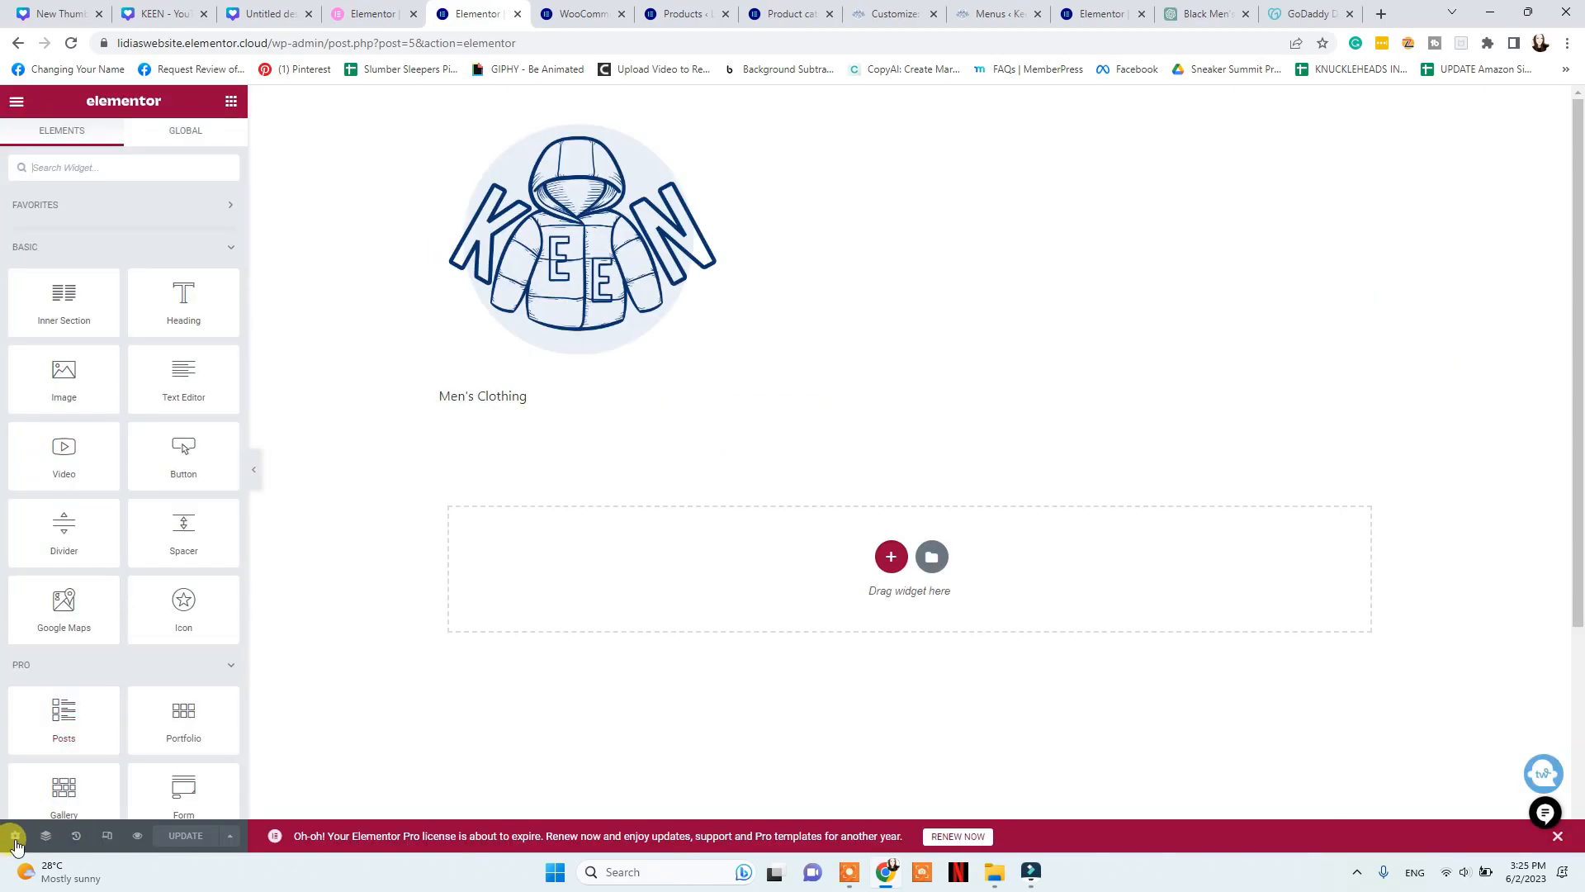
pyautogui.click(15, 836)
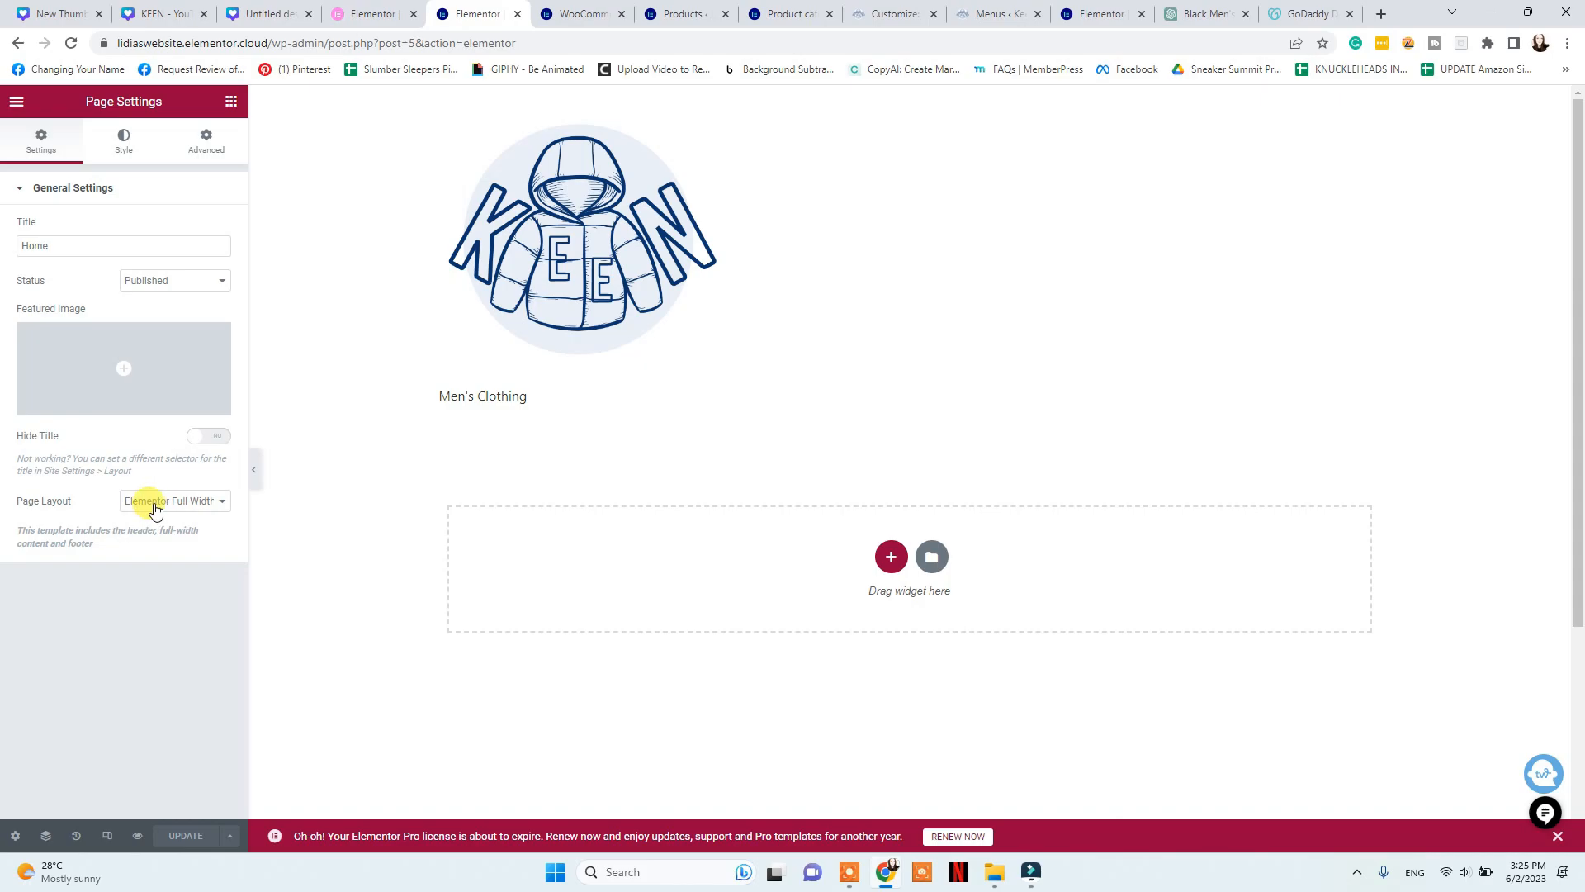
pyautogui.click(155, 504)
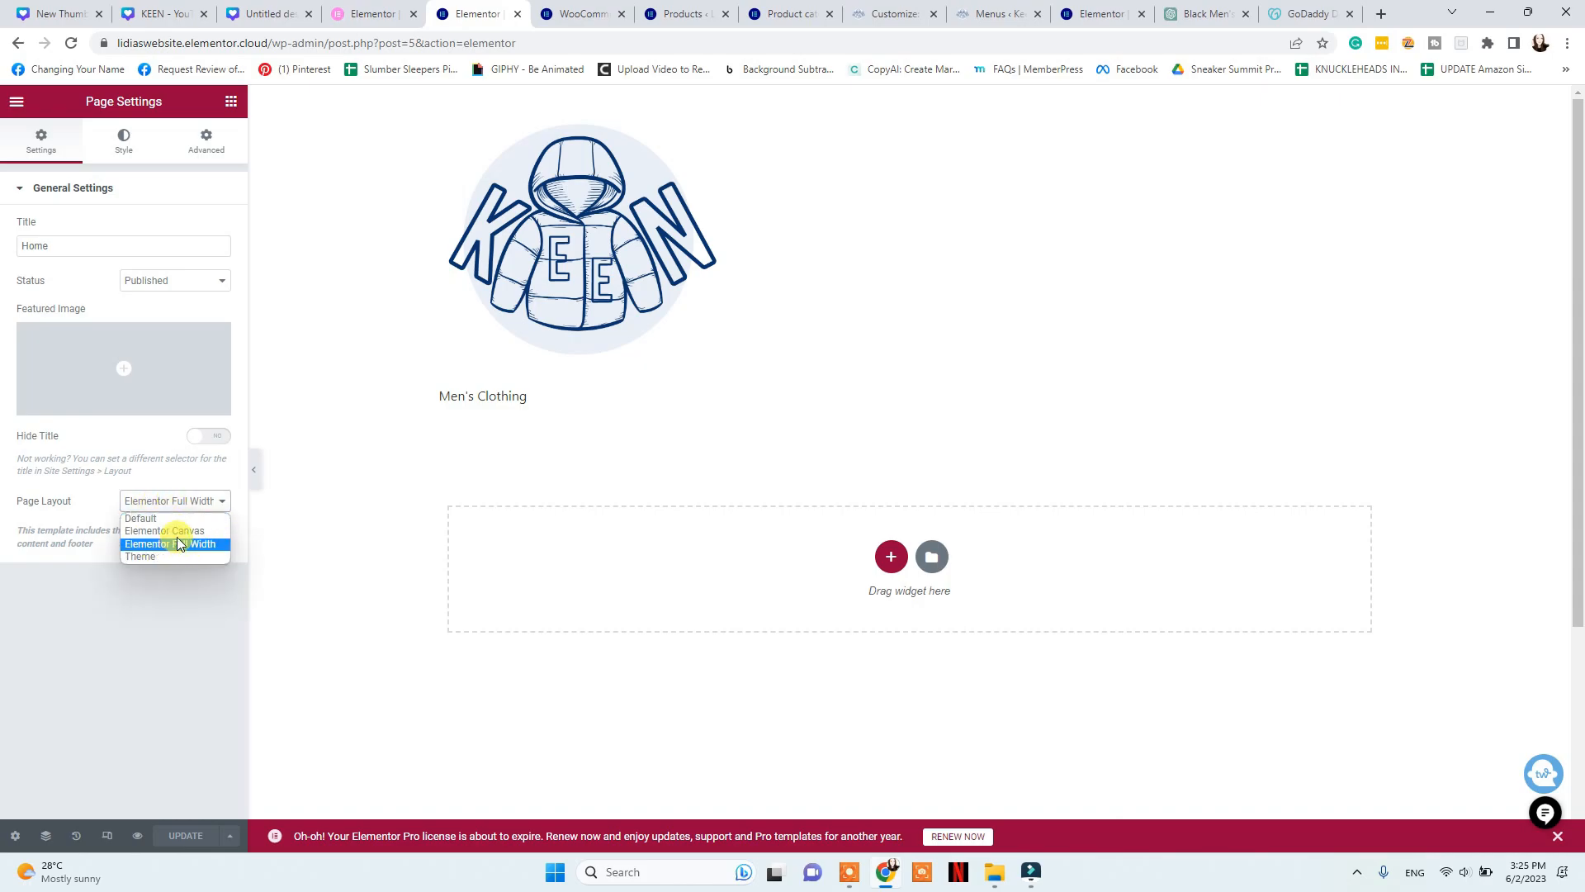
pyautogui.click(207, 650)
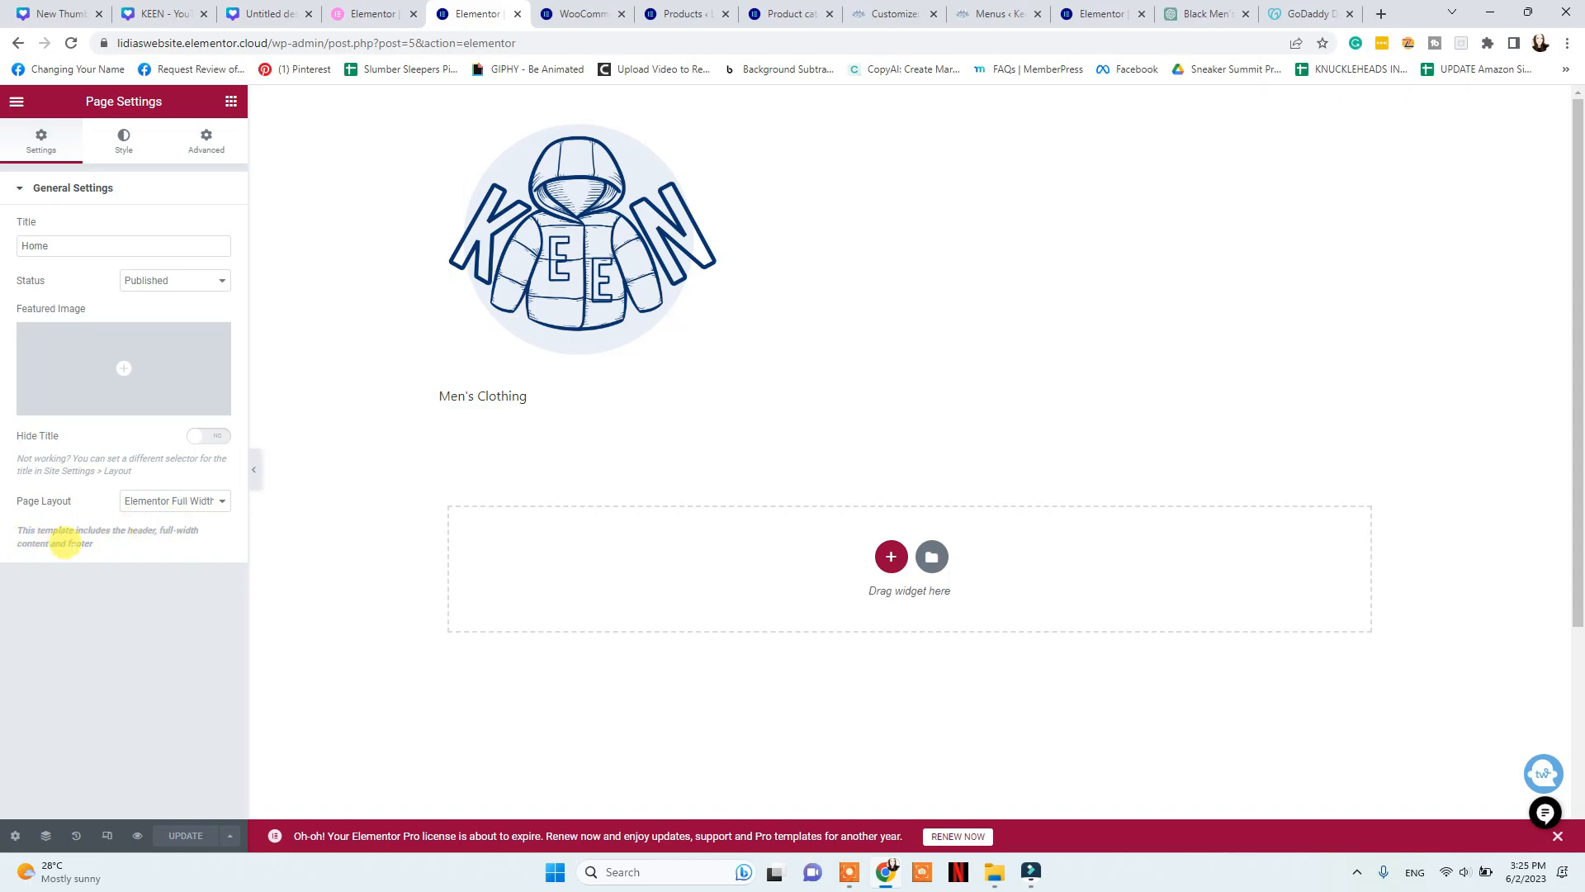
# Browse the page templates in the Elementor library and examine the preview of the Spa & Beauty – Services page from beginning to end
pyautogui.click(932, 557)
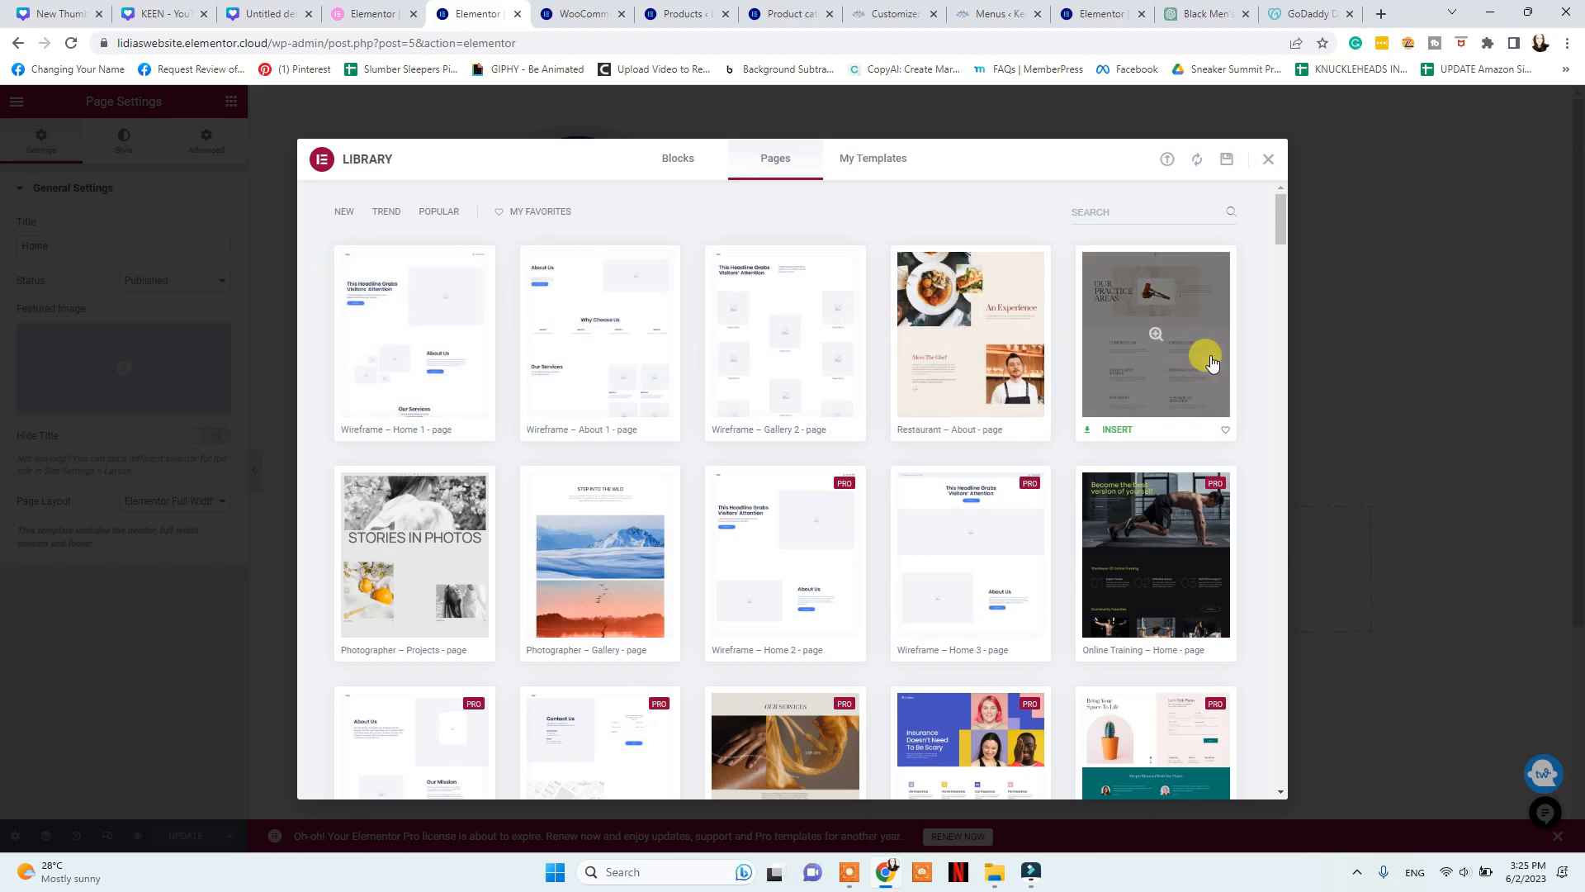
pyautogui.scroll(-2, 1203, 354)
pyautogui.scroll(-4, 429, 398)
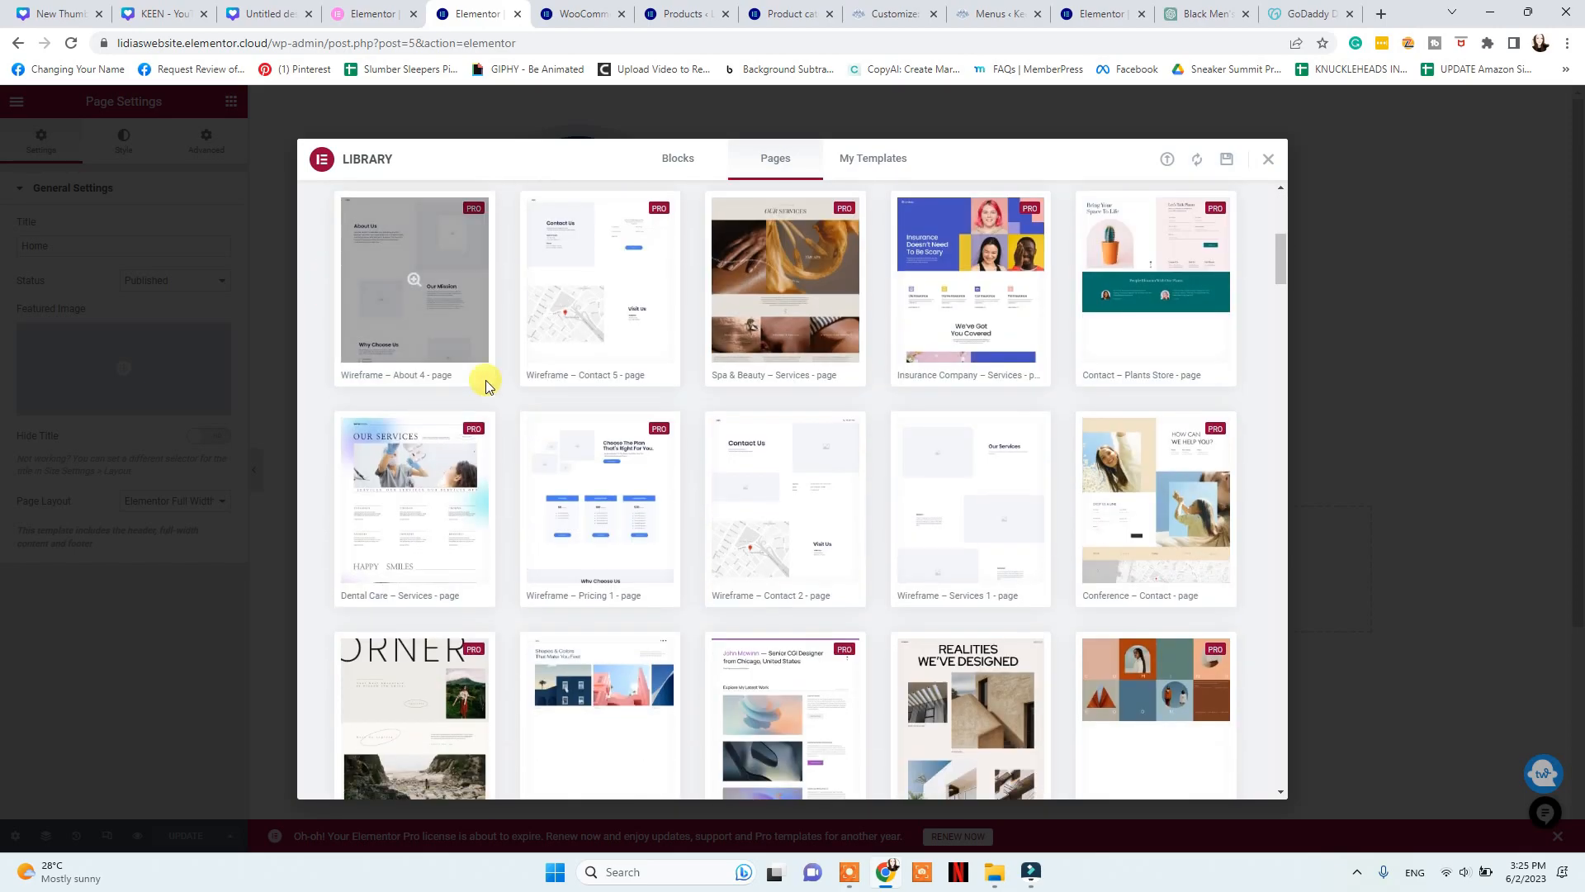
pyautogui.click(843, 311)
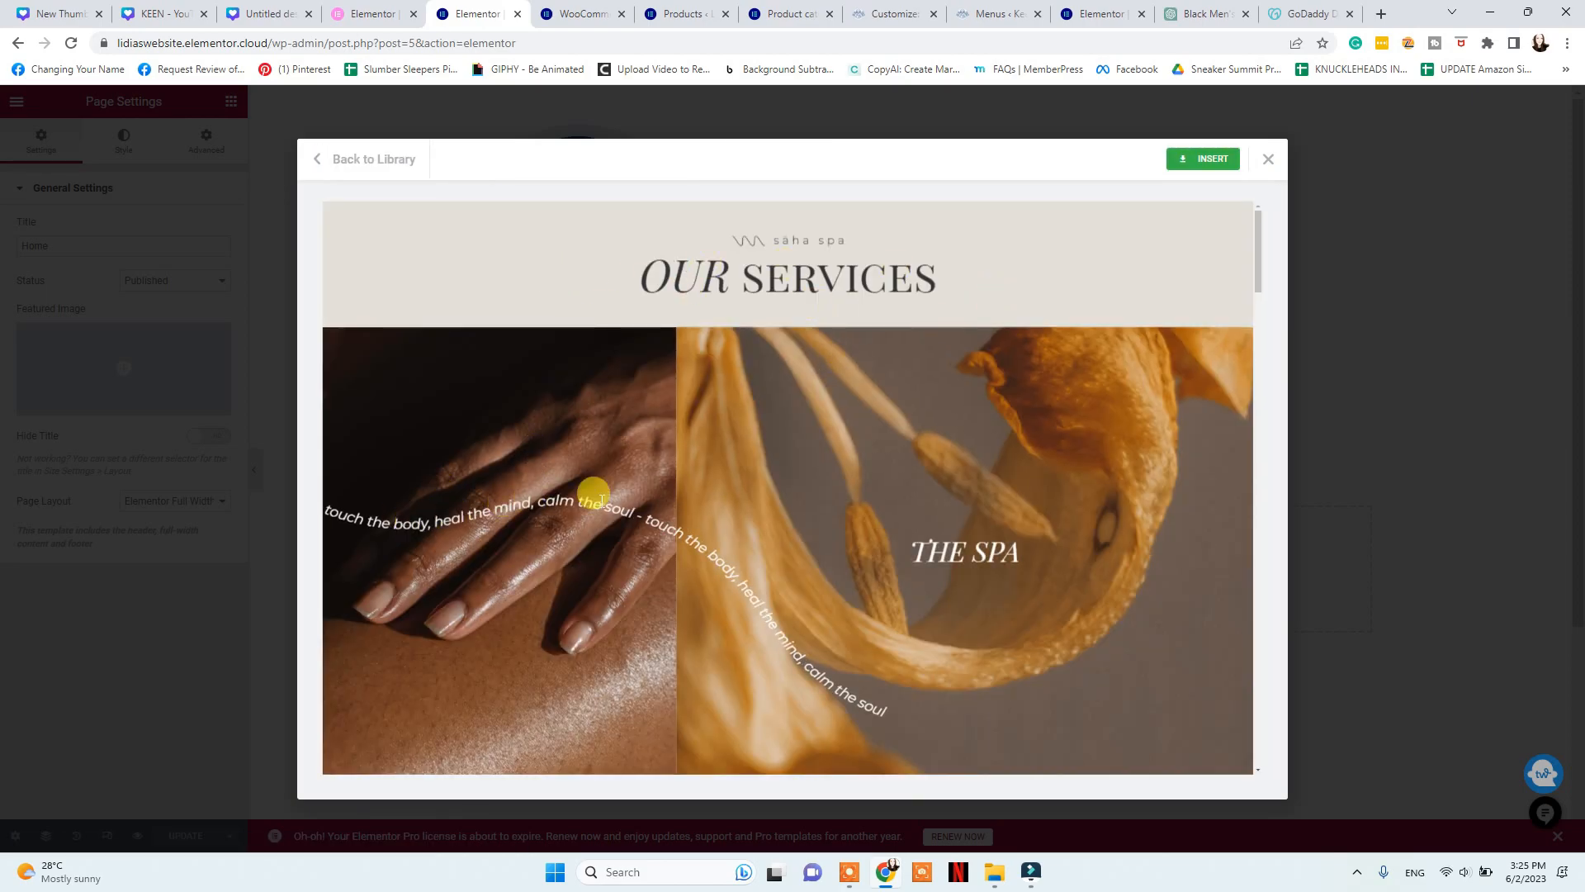
pyautogui.scroll(-5, 1026, 550)
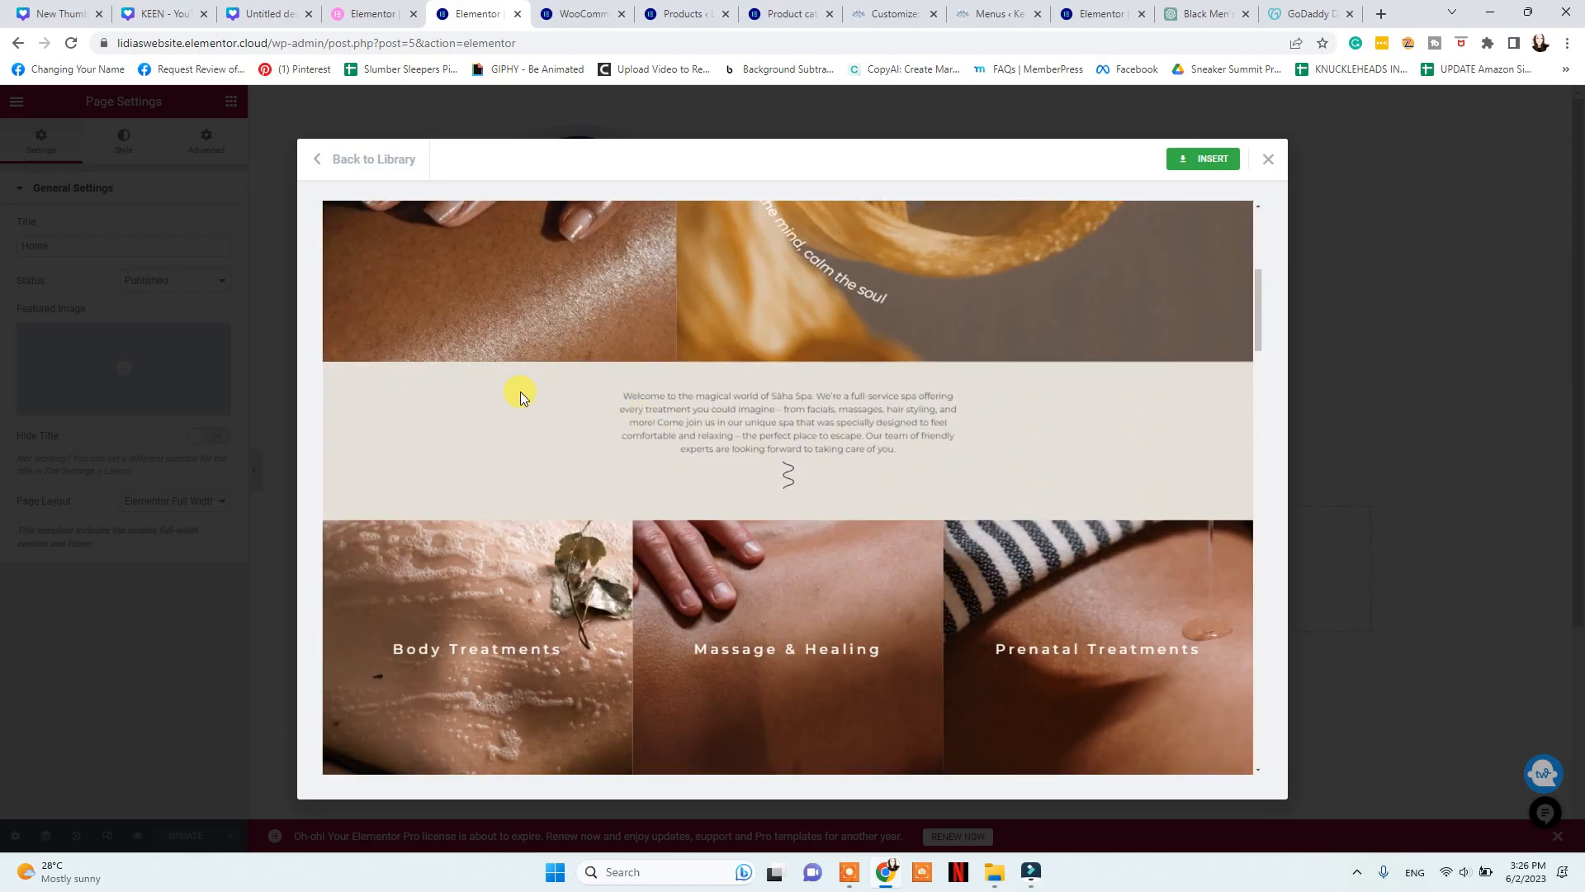
pyautogui.scroll(-10, 686, 450)
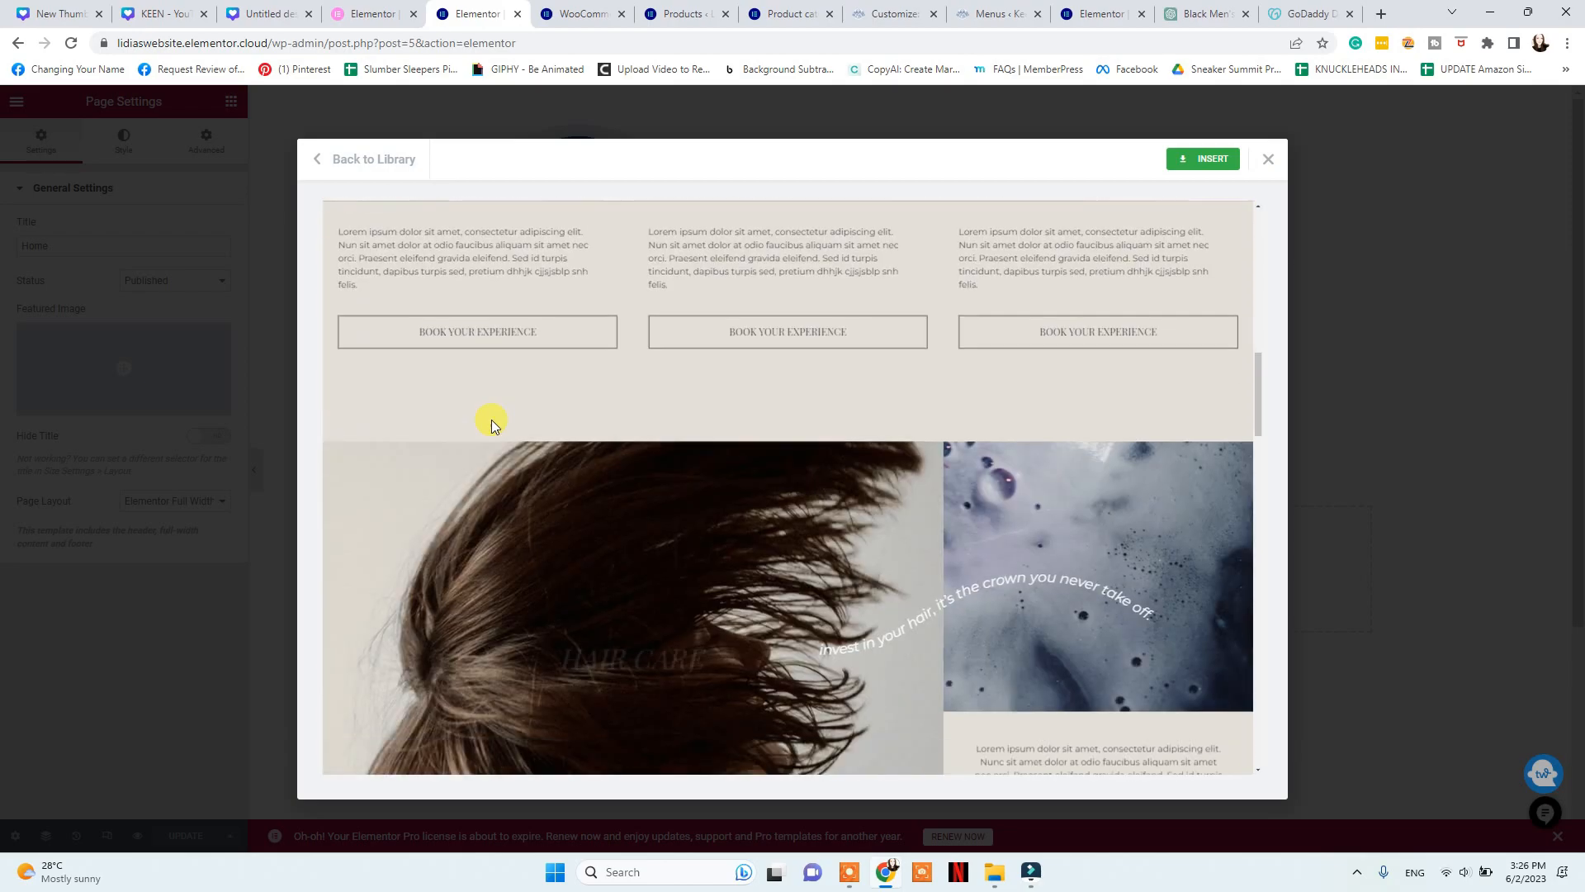
pyautogui.scroll(-9, 492, 420)
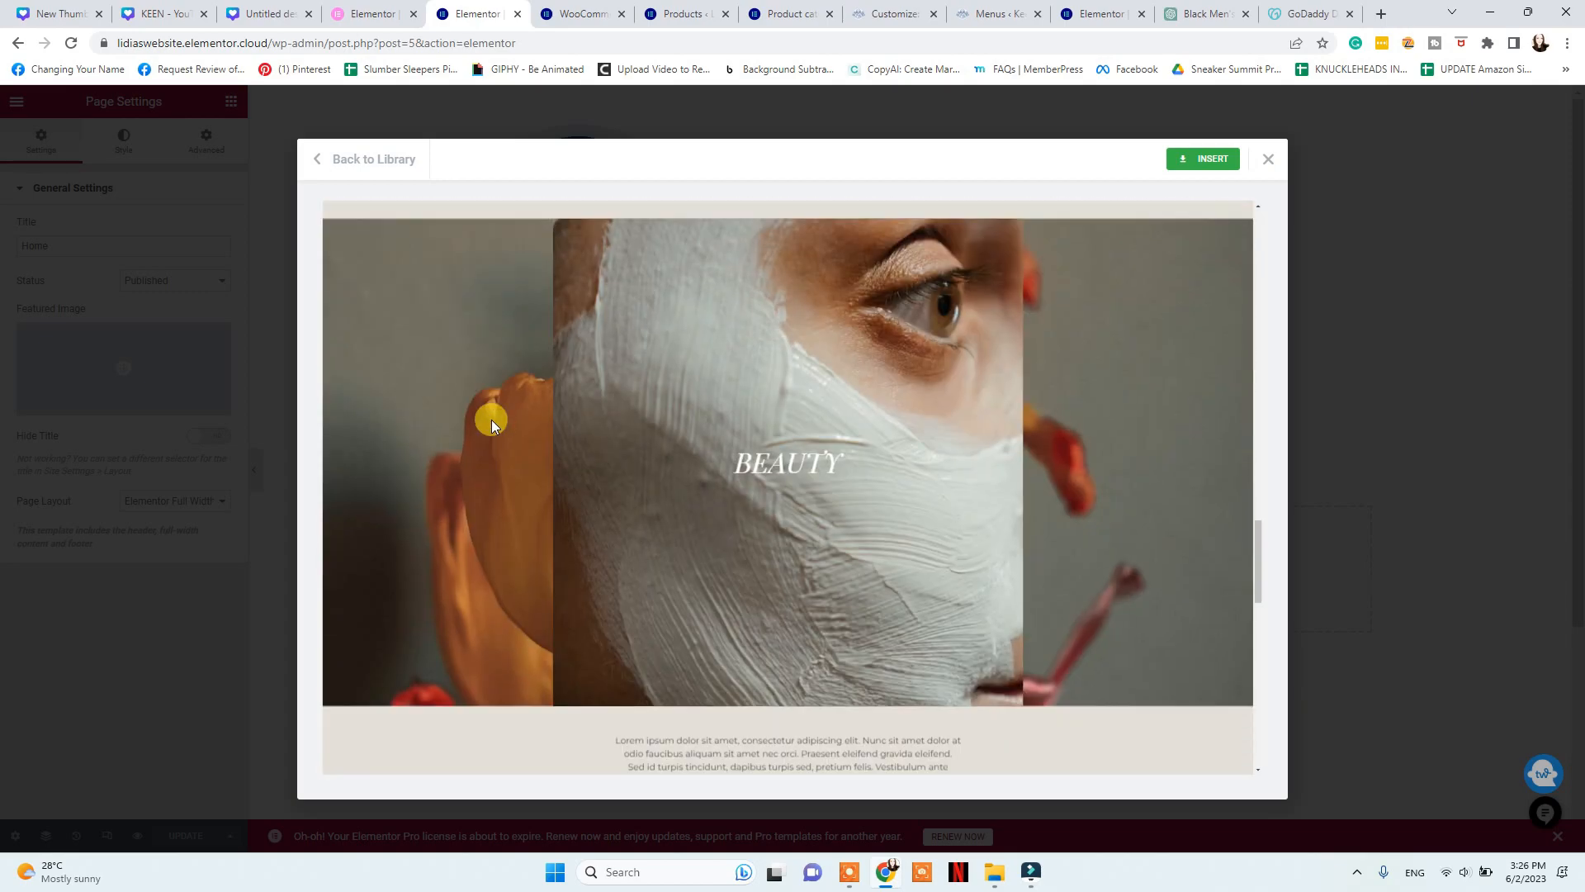
pyautogui.scroll(-5, 492, 420)
pyautogui.scroll(14, 492, 419)
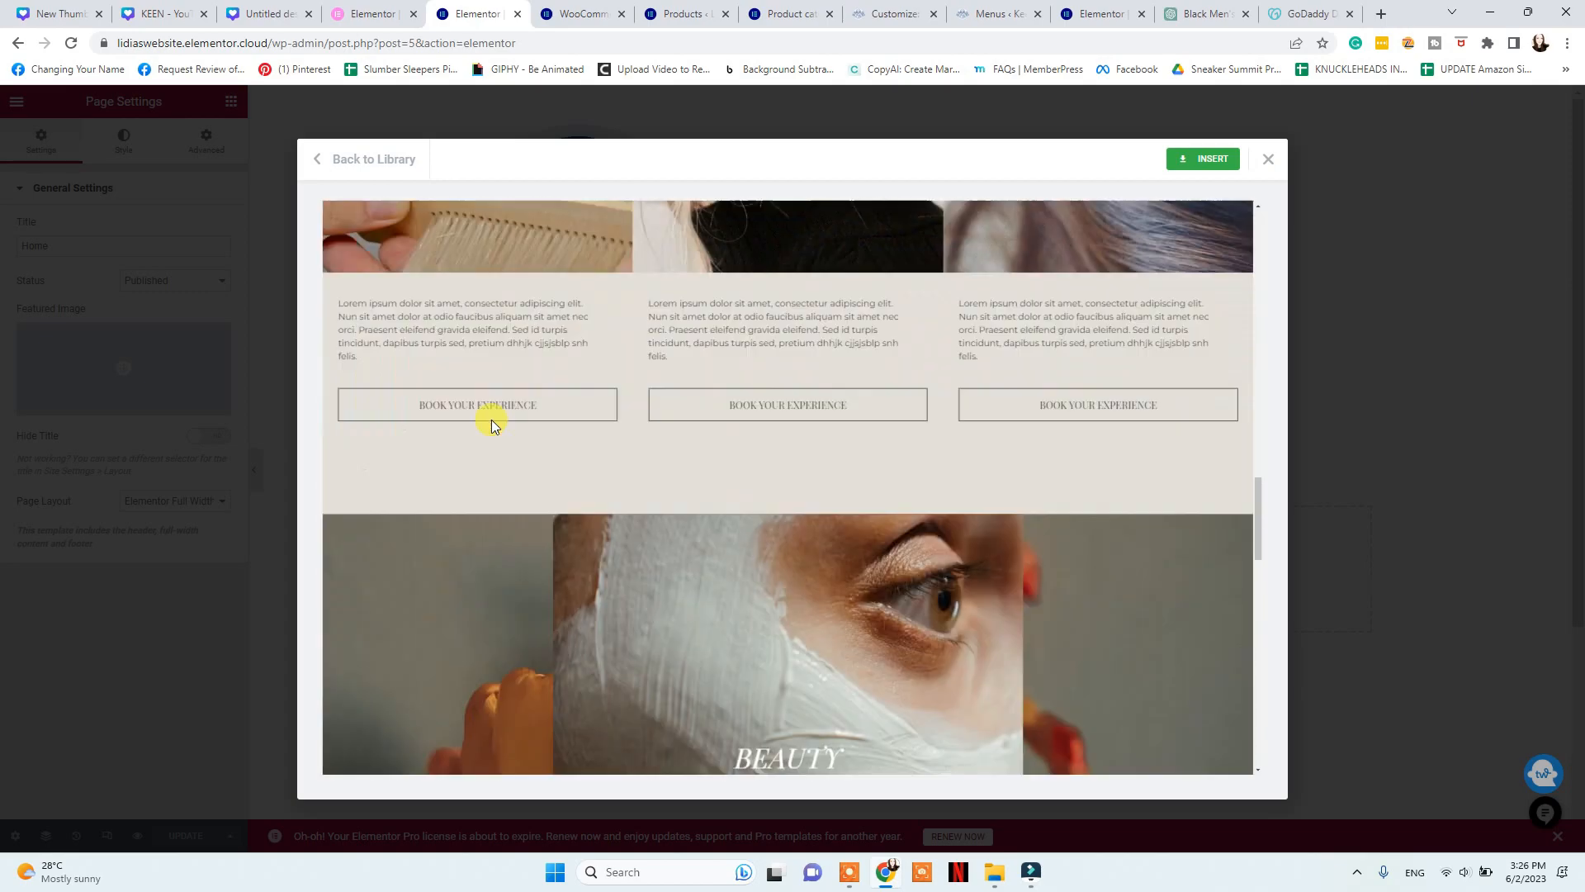
pyautogui.scroll(5, 492, 420)
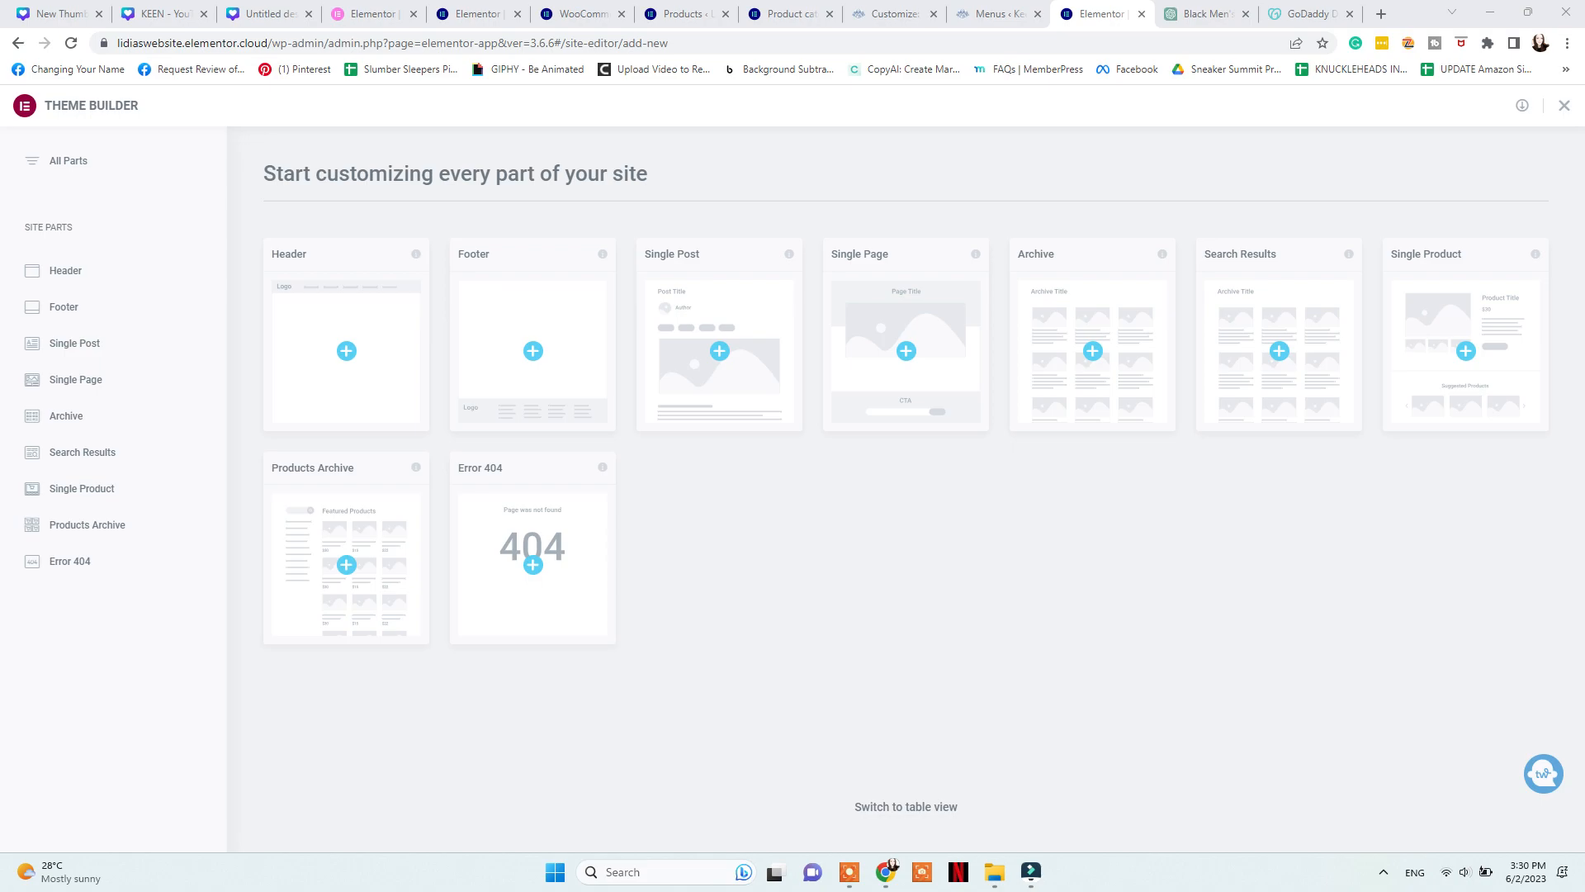
# Create a new header in the Theme Builder and insert the Madrin header block with the teal contact bar and centred logo
pyautogui.click(356, 350)
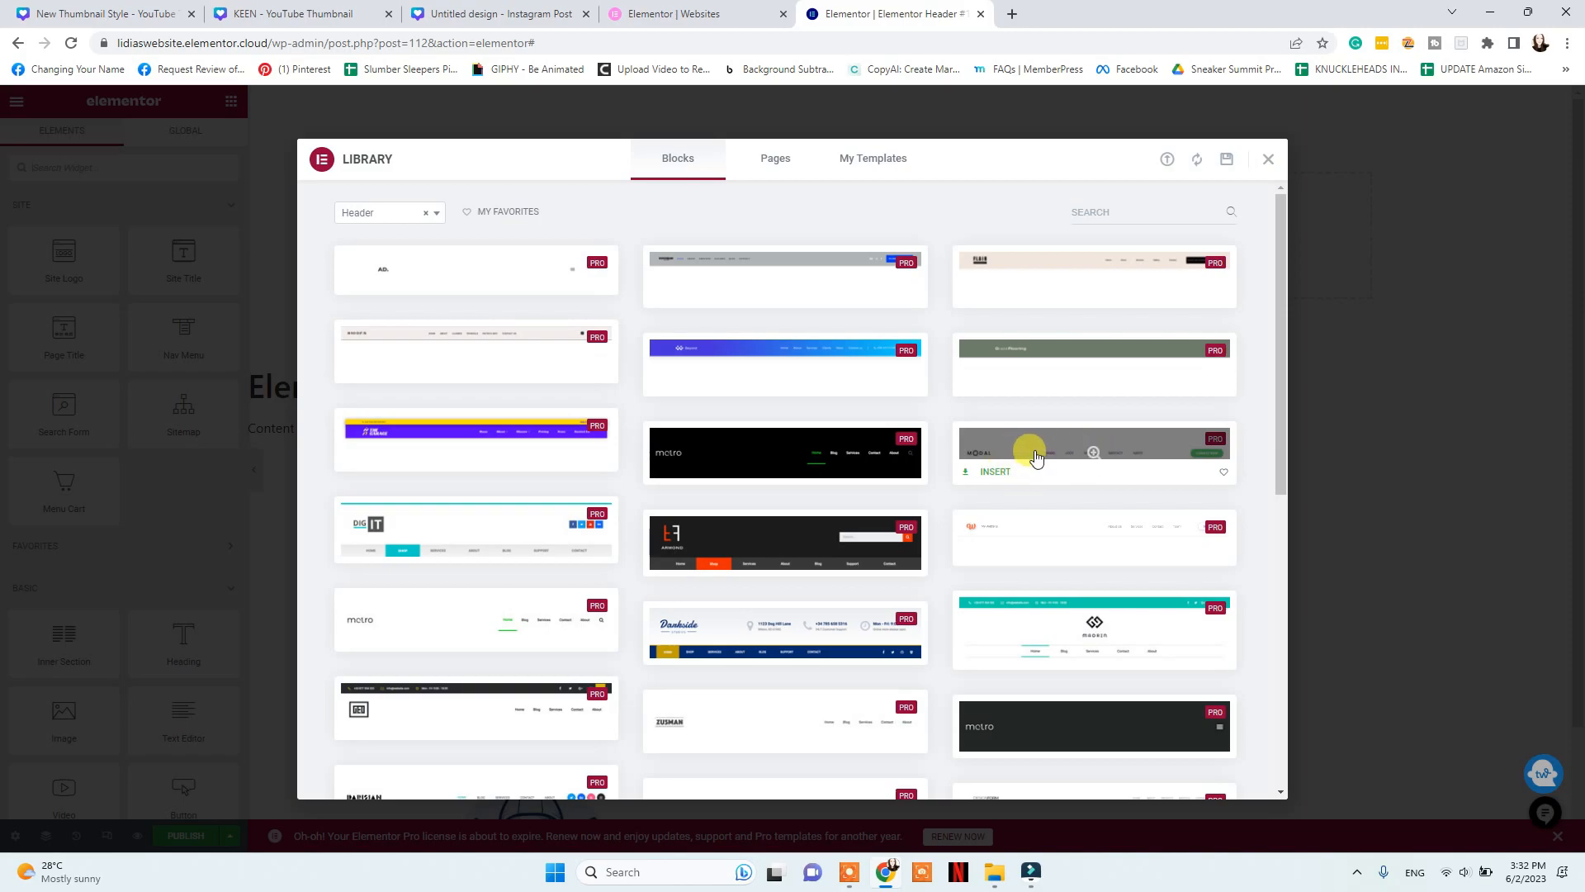
pyautogui.click(1036, 636)
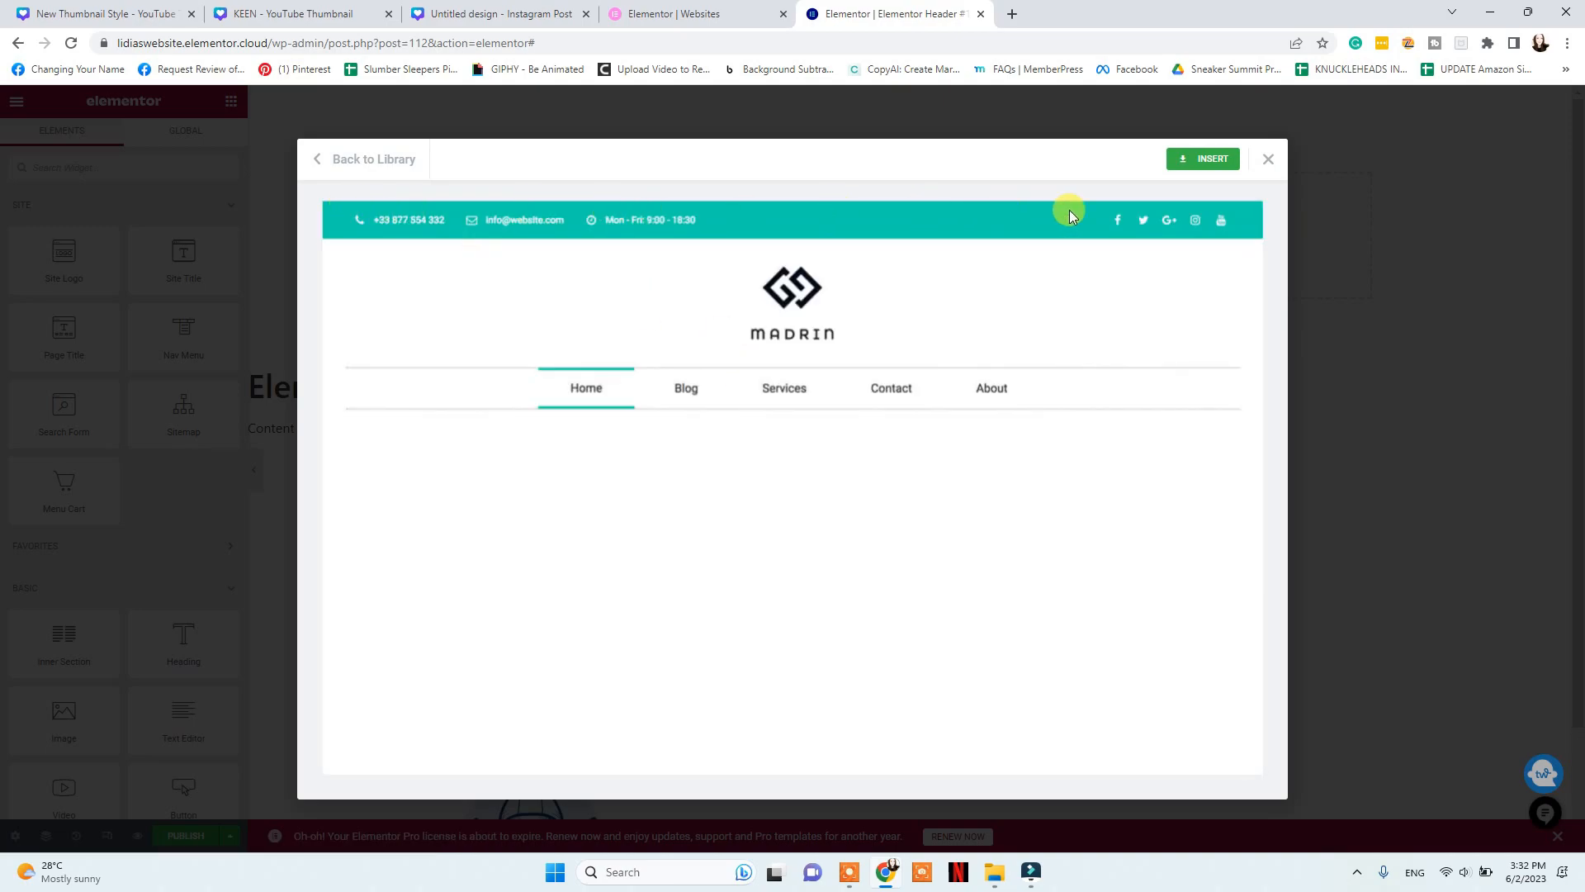
pyautogui.click(1196, 169)
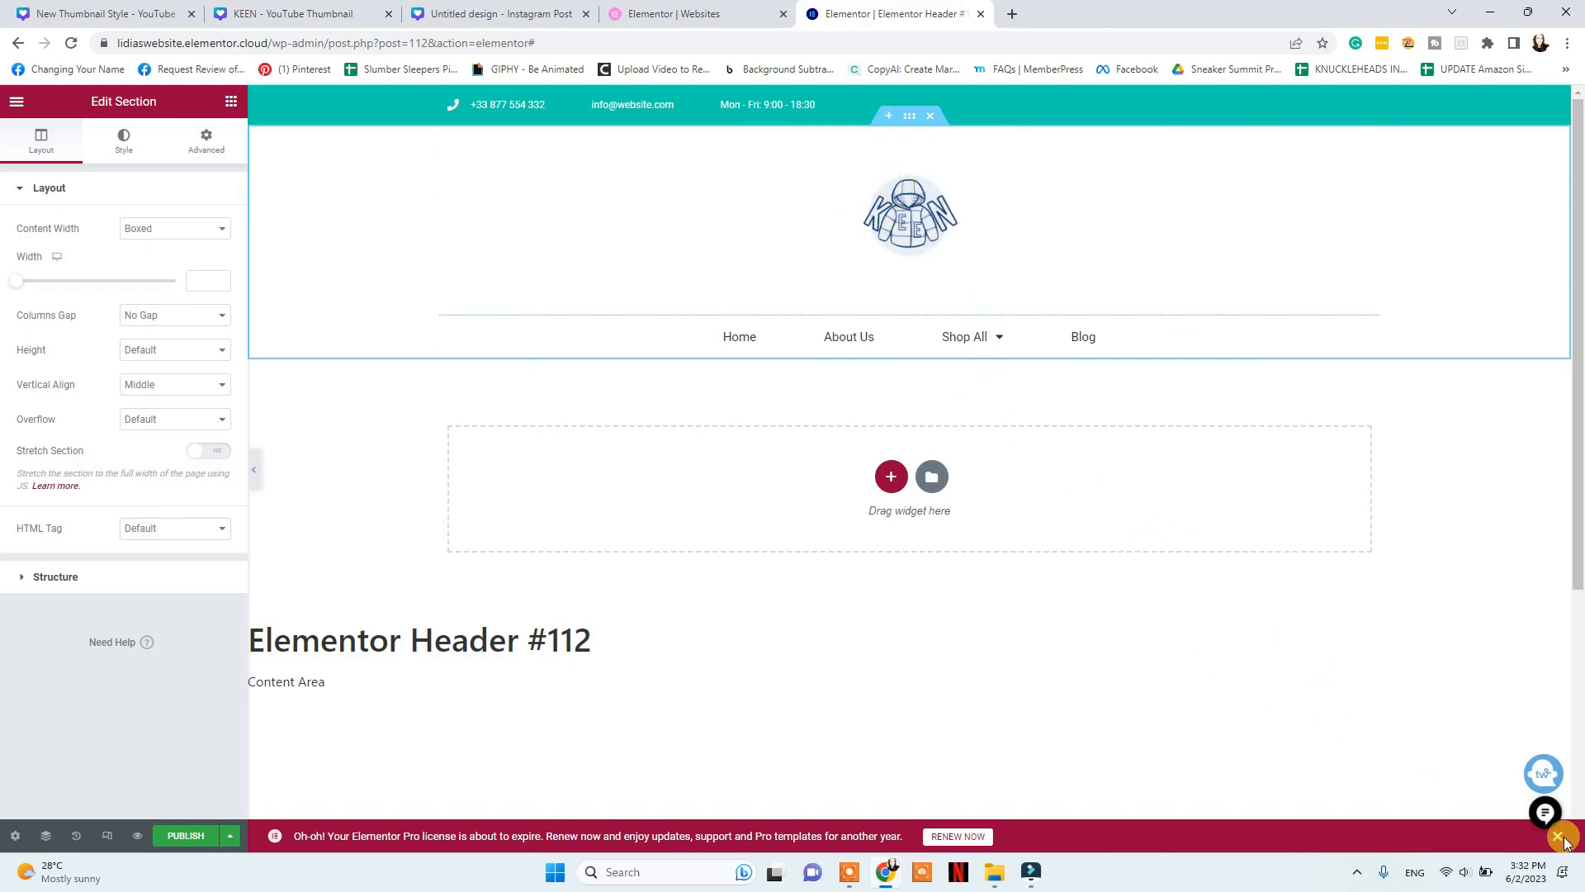
# On the header's site logo, try the Large - 1024 x 1024 image size before choosing Full, and set the width to 234 px
pyautogui.click(911, 216)
pyautogui.click(175, 348)
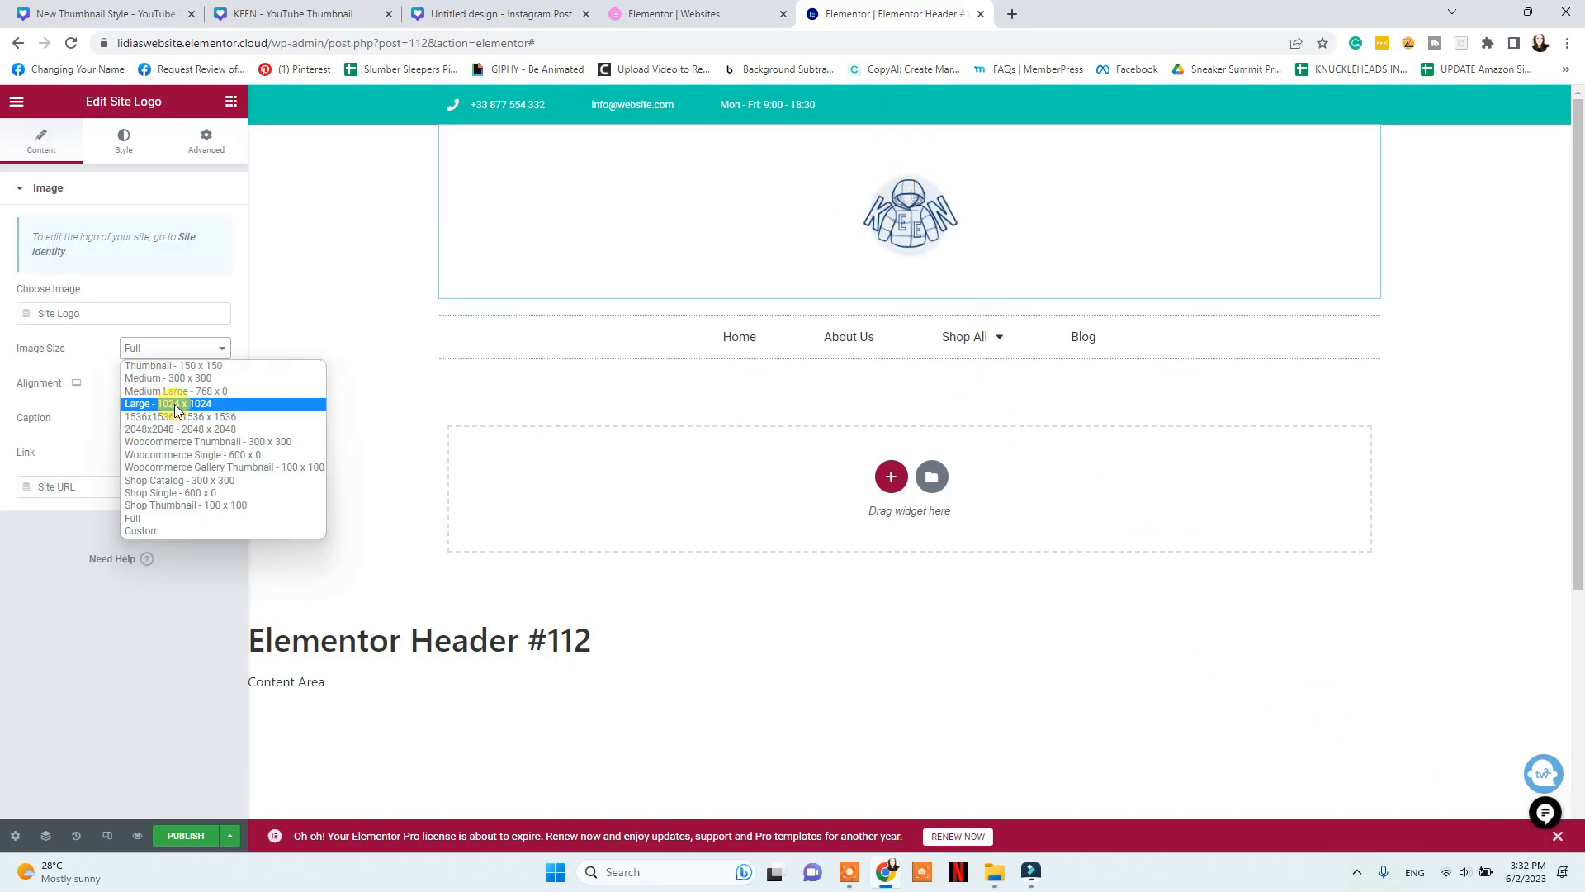
pyautogui.click(175, 404)
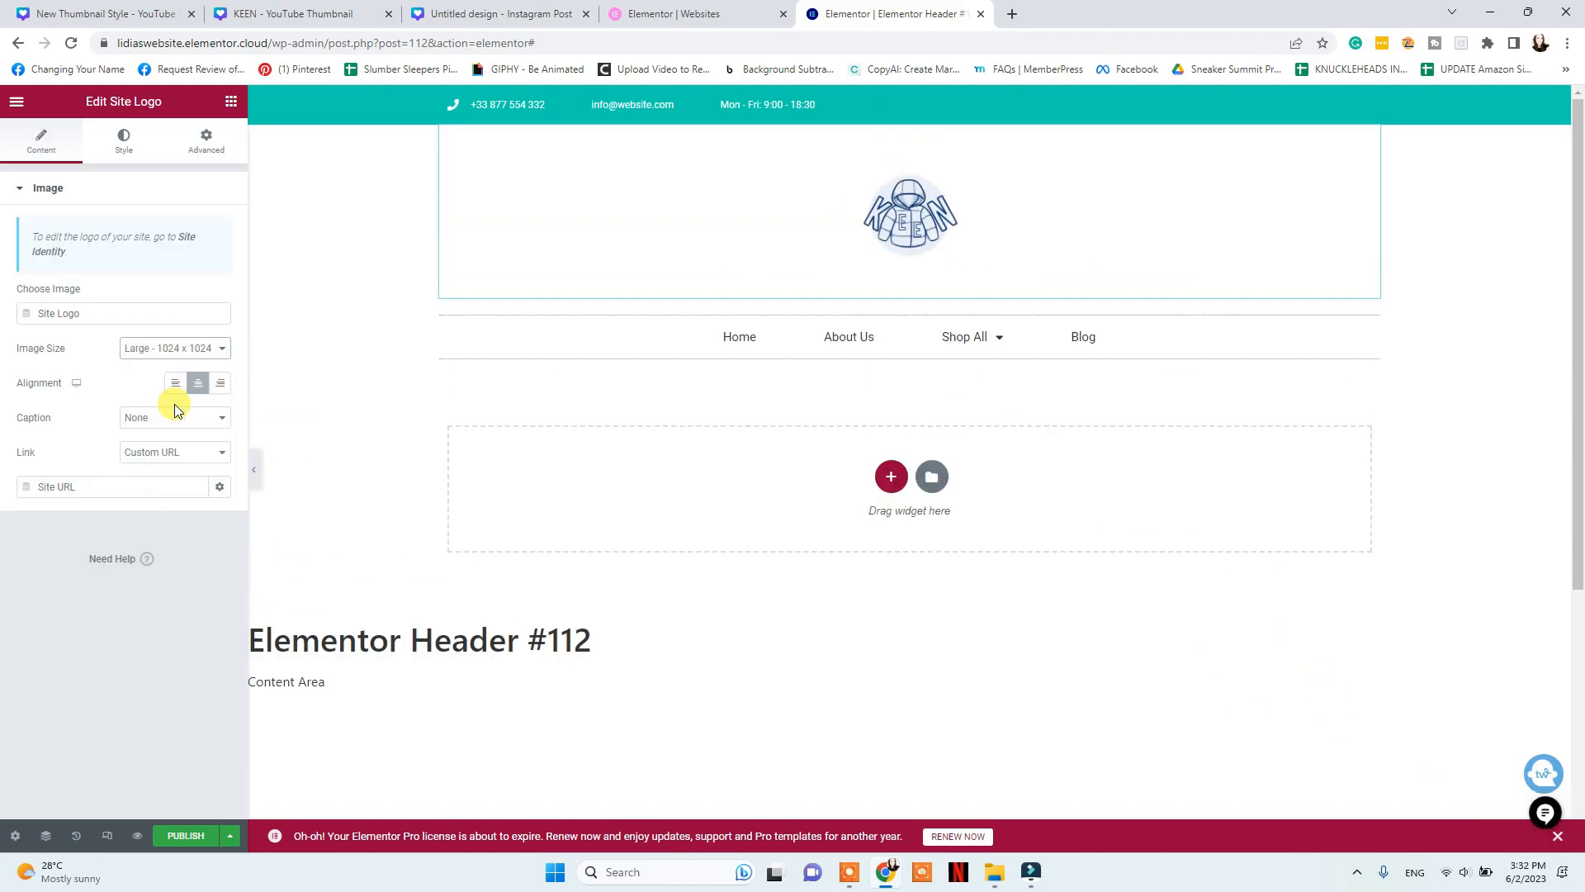
pyautogui.click(164, 350)
pyautogui.click(157, 513)
pyautogui.click(124, 141)
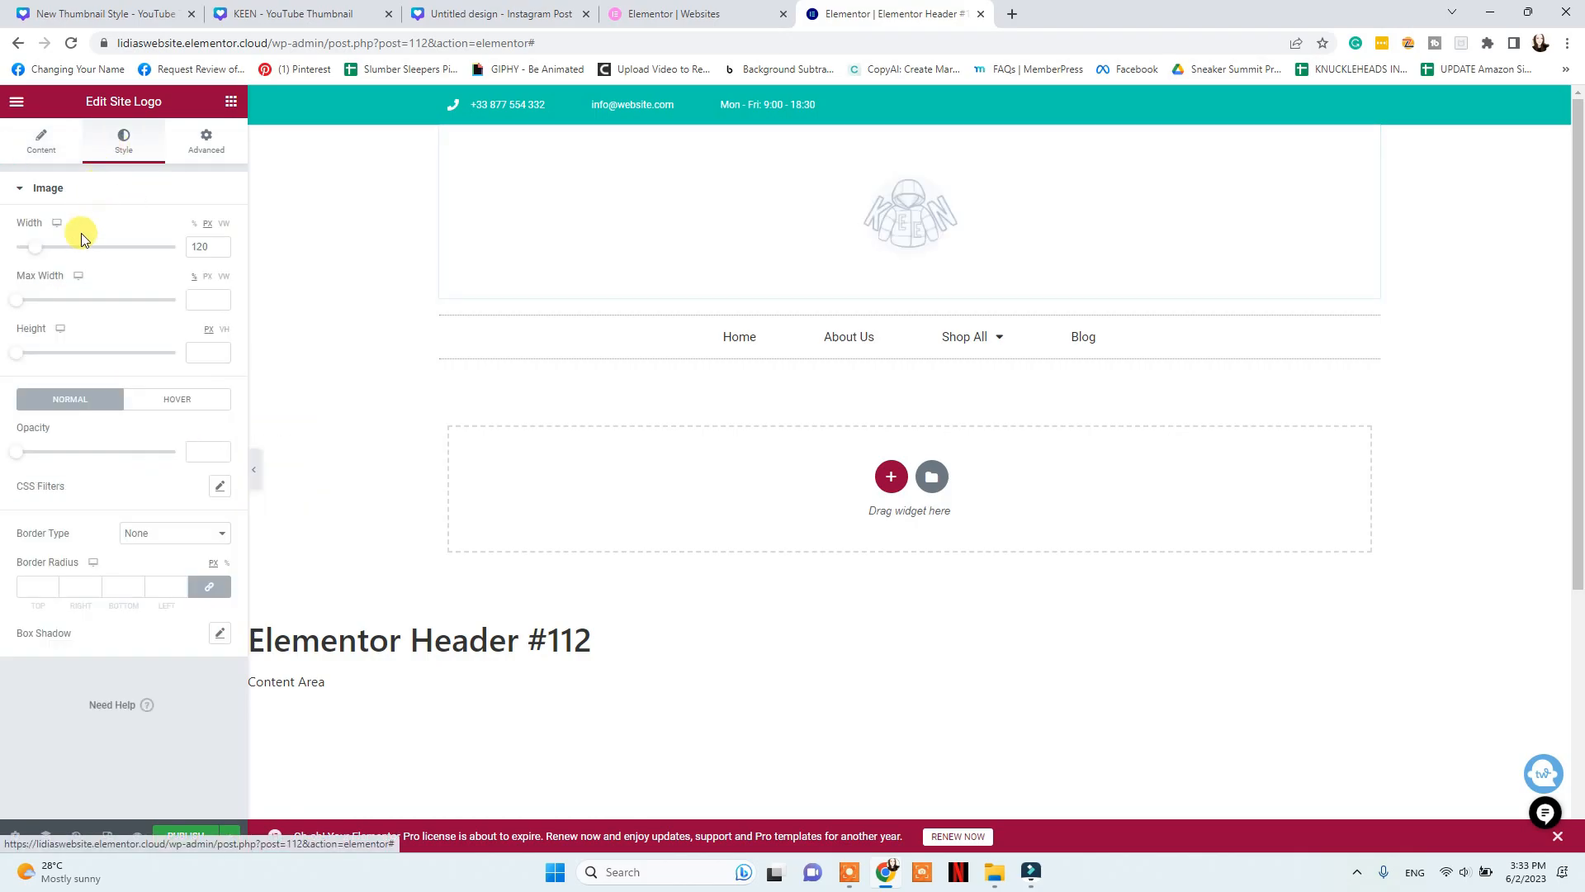
pyautogui.moveTo(37, 246); pyautogui.dragTo(57, 252)
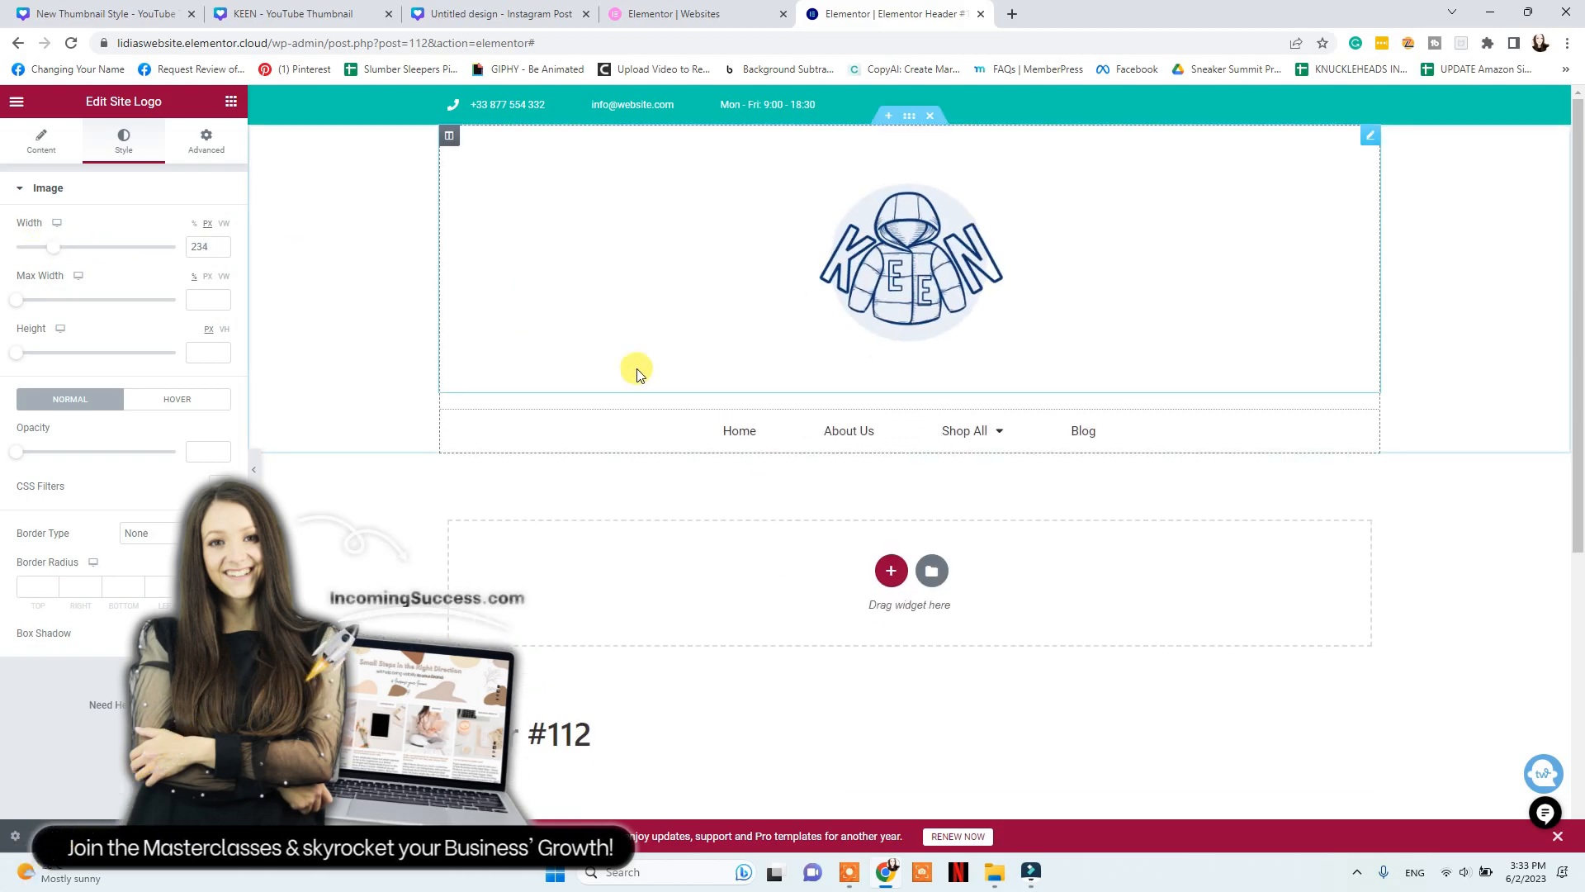
# Set the top contact bar's background colour to the dark navy sampled from the KEEN logo
pyautogui.click(909, 96)
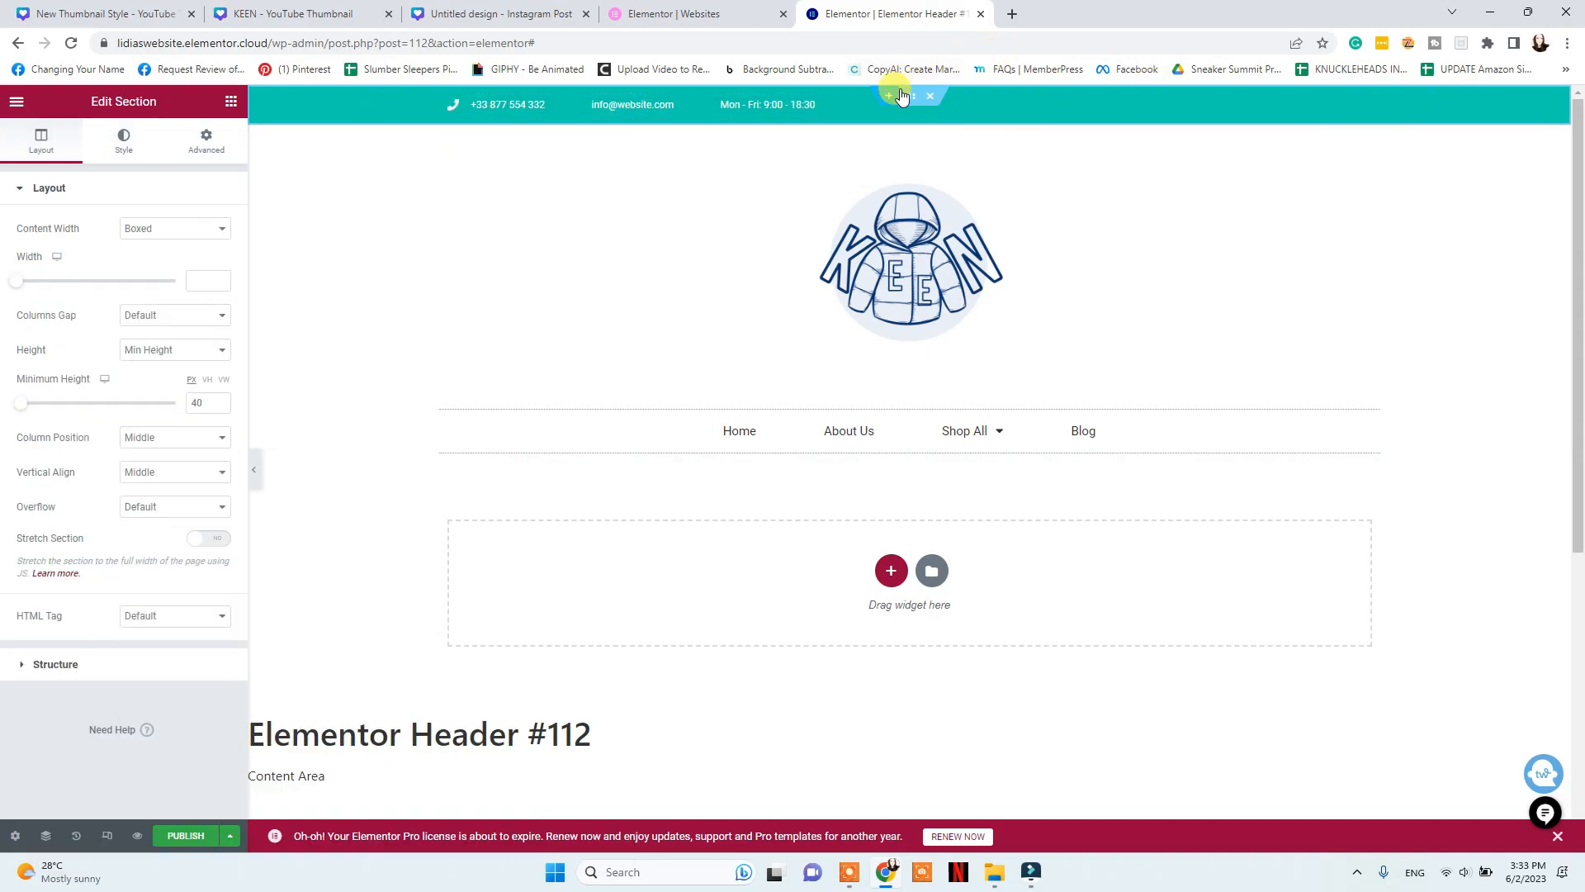
pyautogui.click(124, 156)
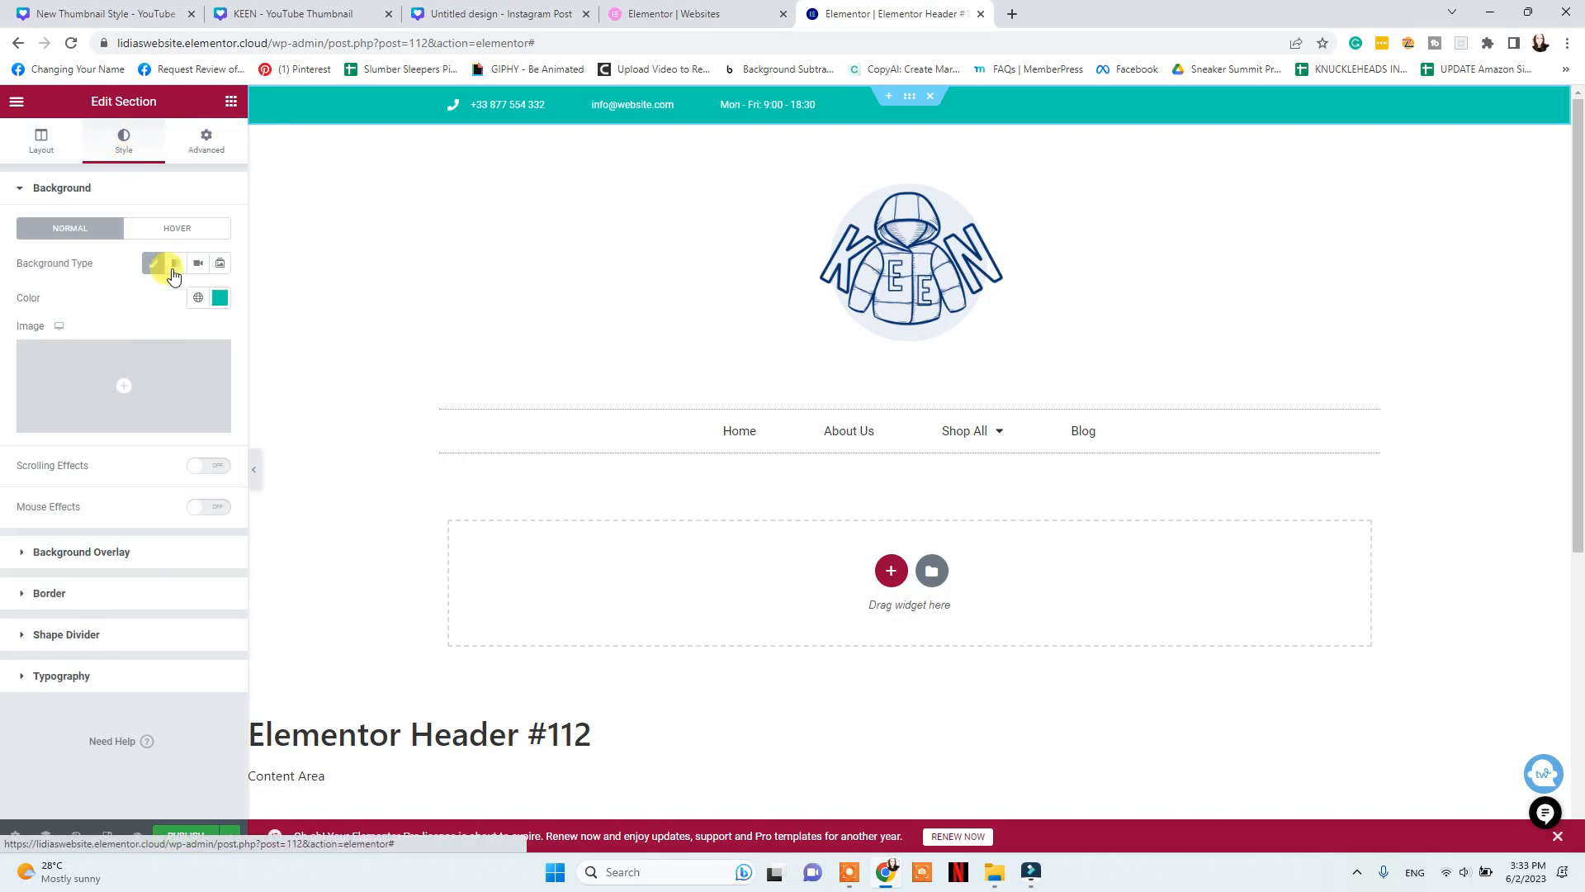
pyautogui.click(220, 297)
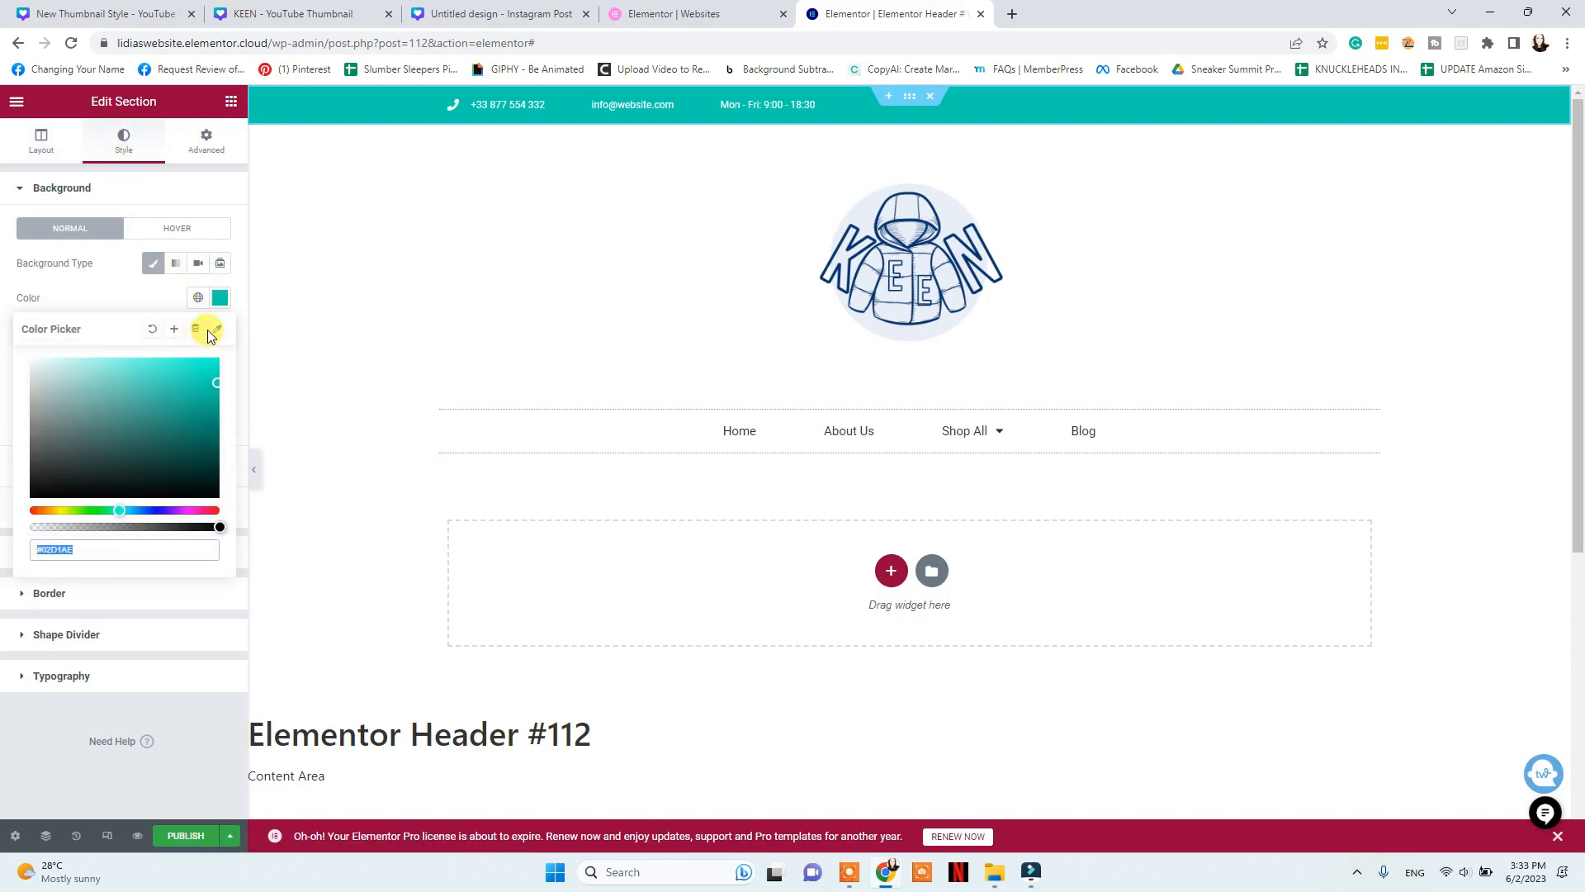
pyautogui.click(218, 332)
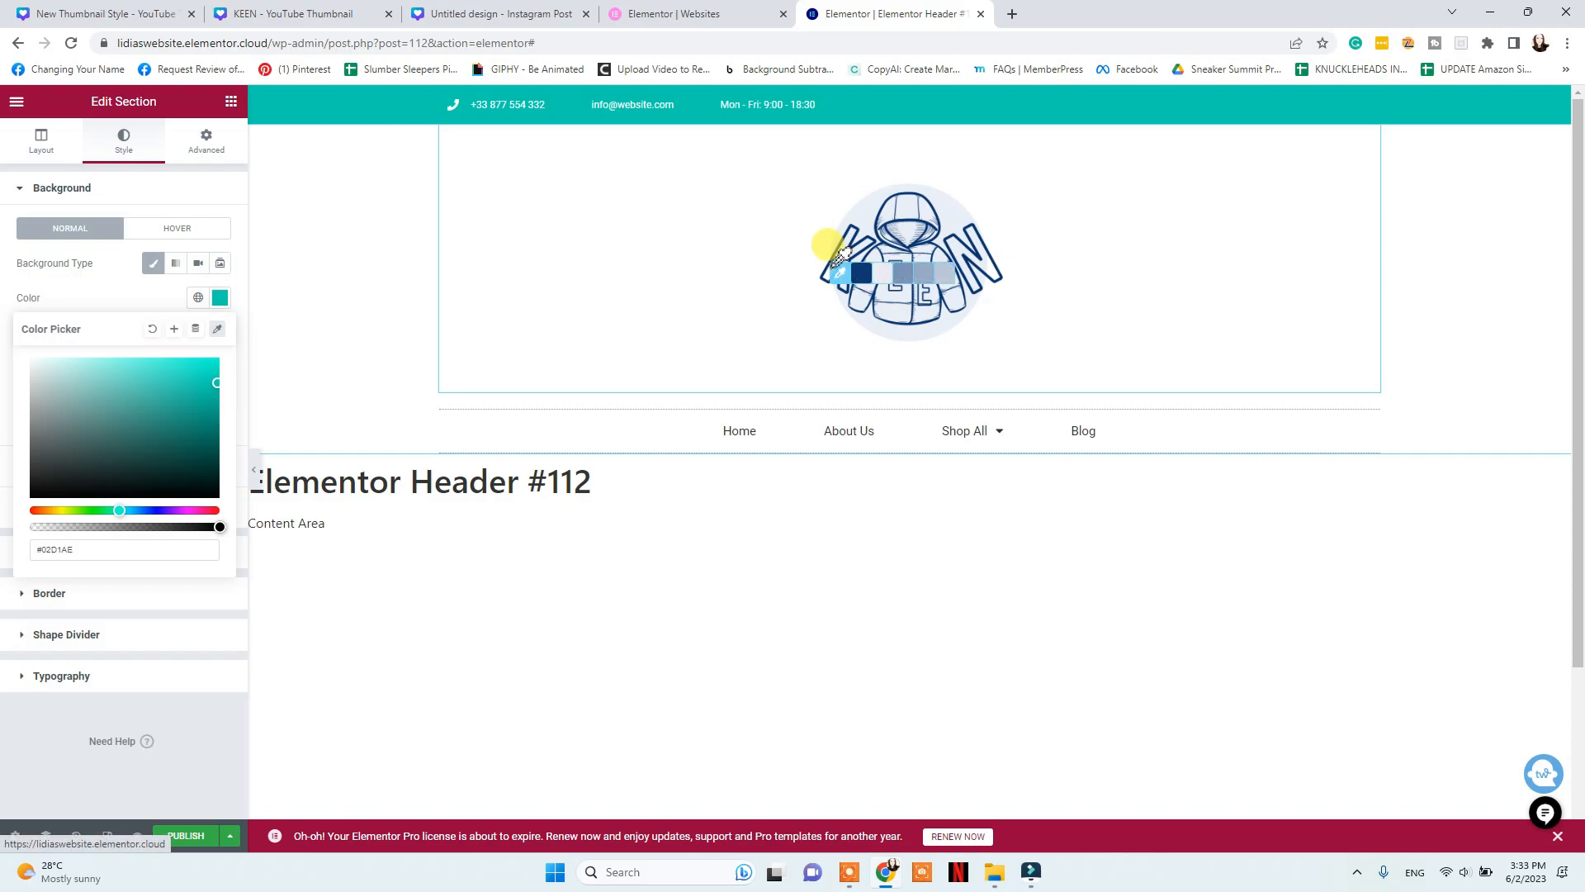
pyautogui.click(854, 273)
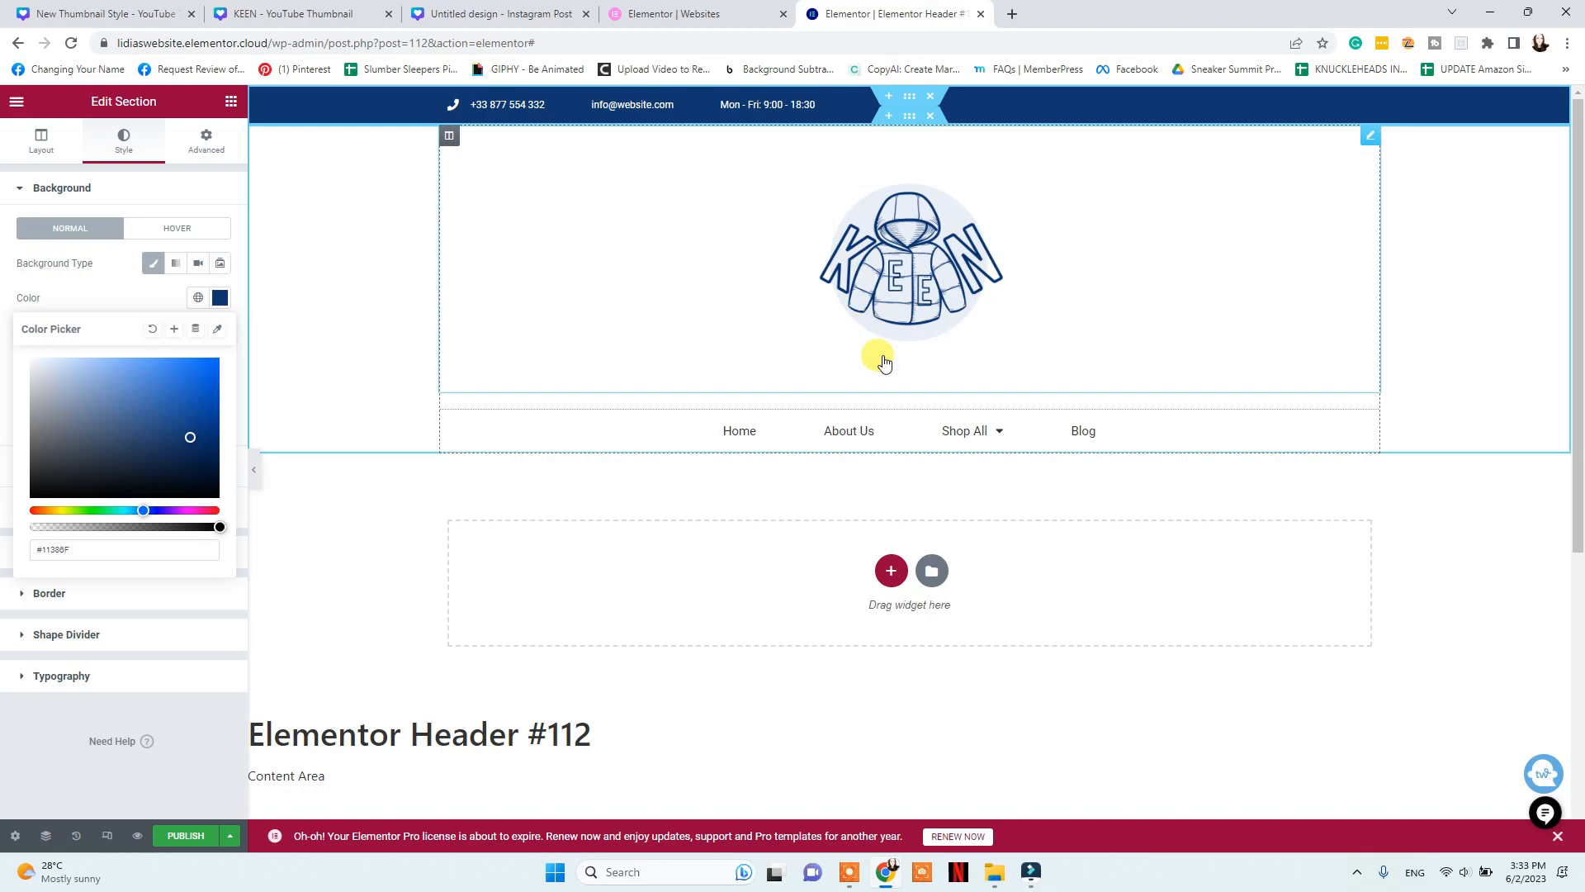
# Set the header navigation menu's typography to size 27 px and weight 800
pyautogui.click(1368, 417)
pyautogui.click(220, 228)
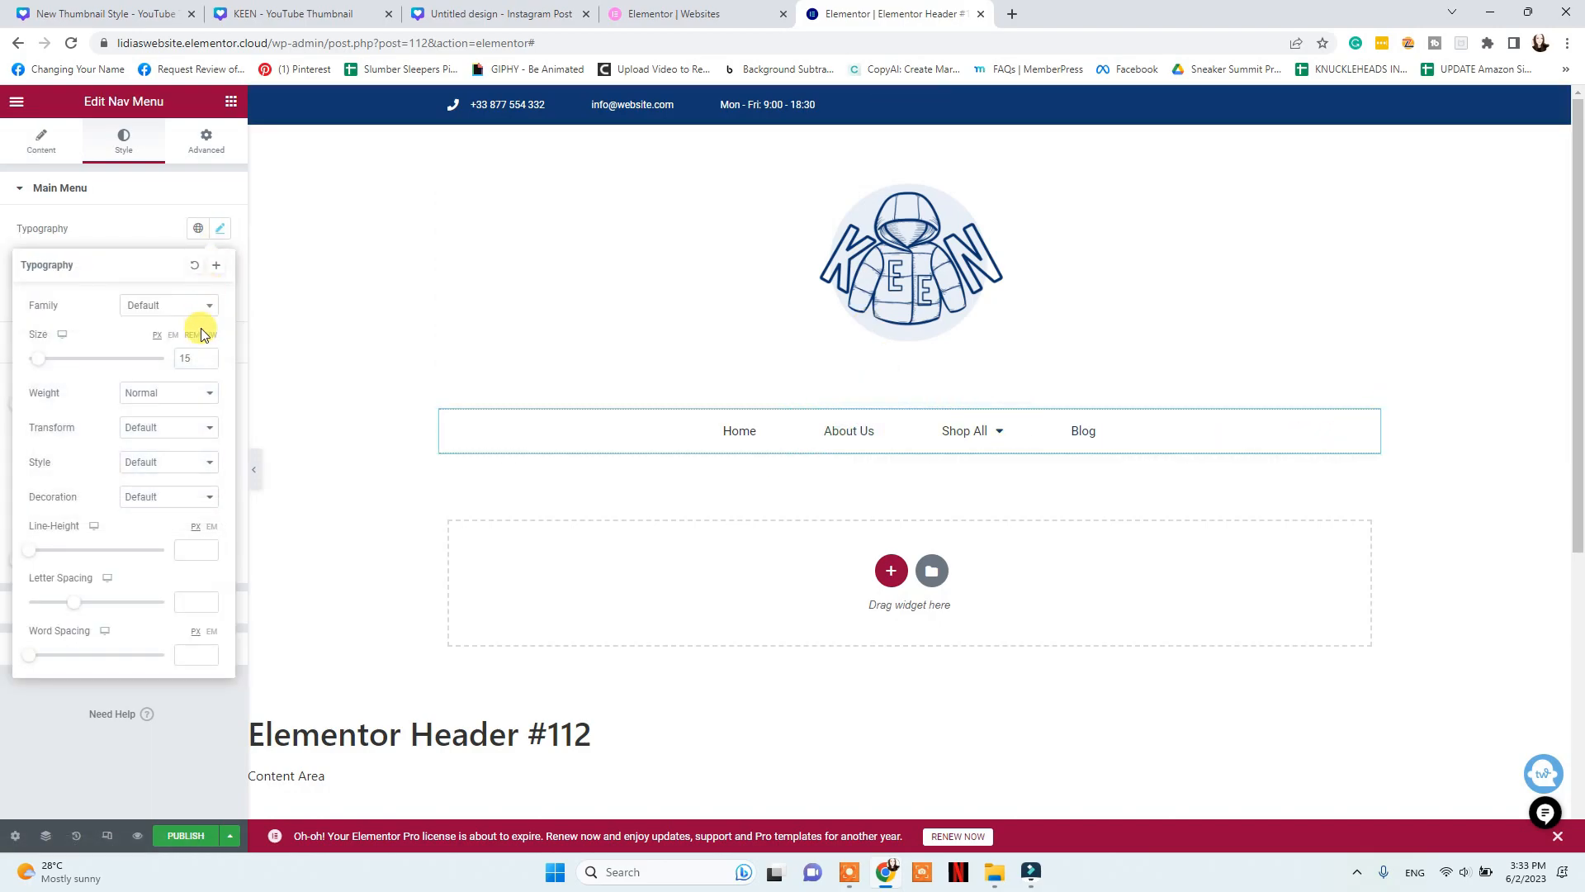
pyautogui.moveTo(39, 364); pyautogui.dragTo(48, 367)
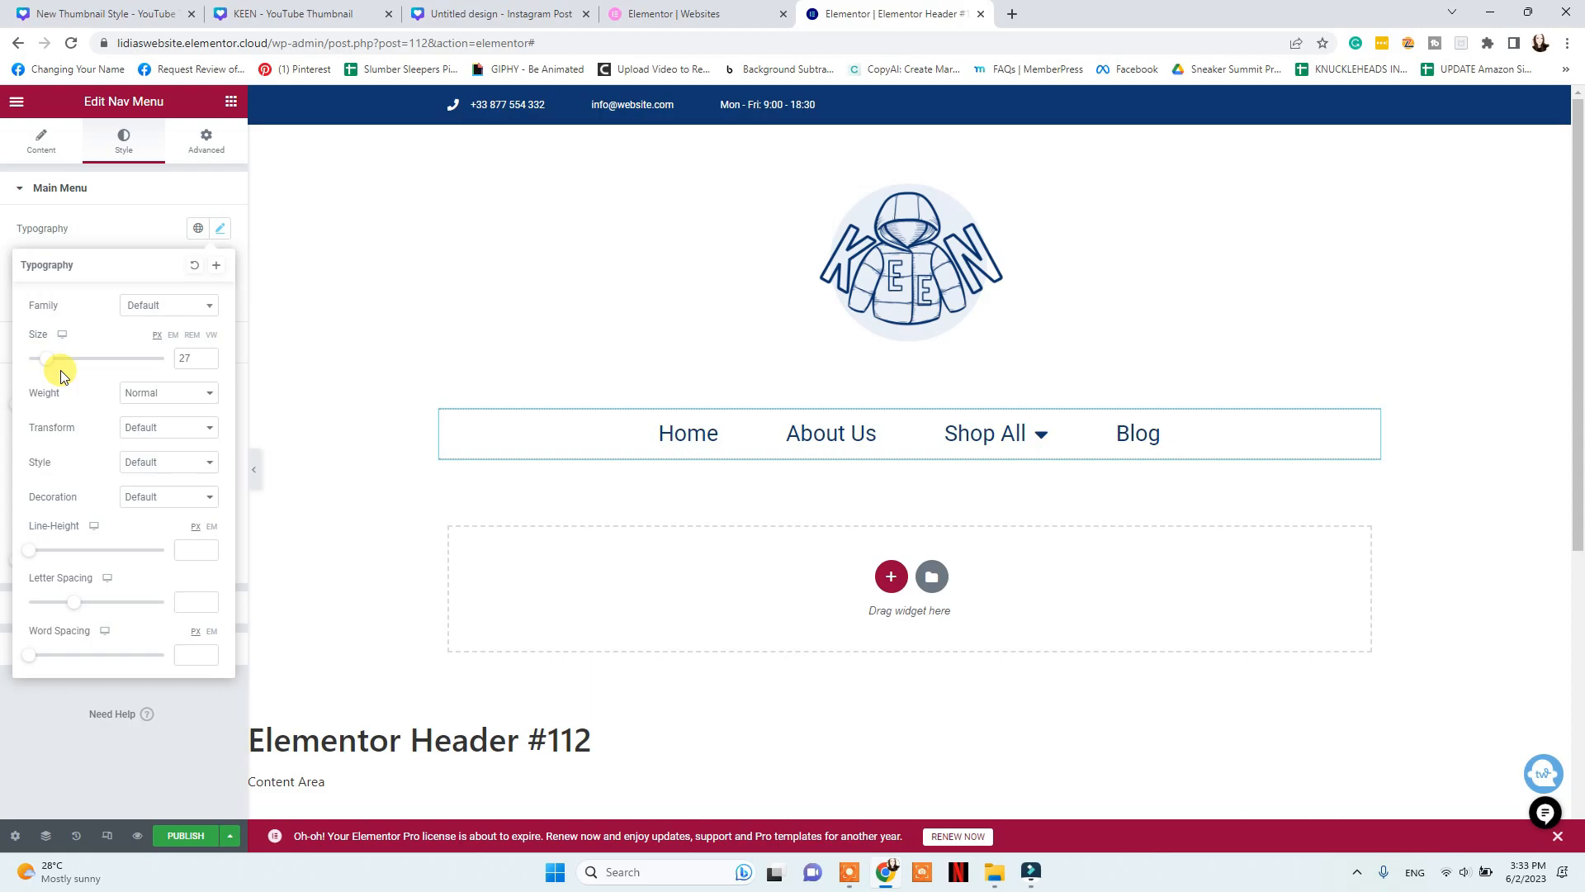
pyautogui.click(143, 399)
pyautogui.click(145, 435)
pyautogui.click(149, 395)
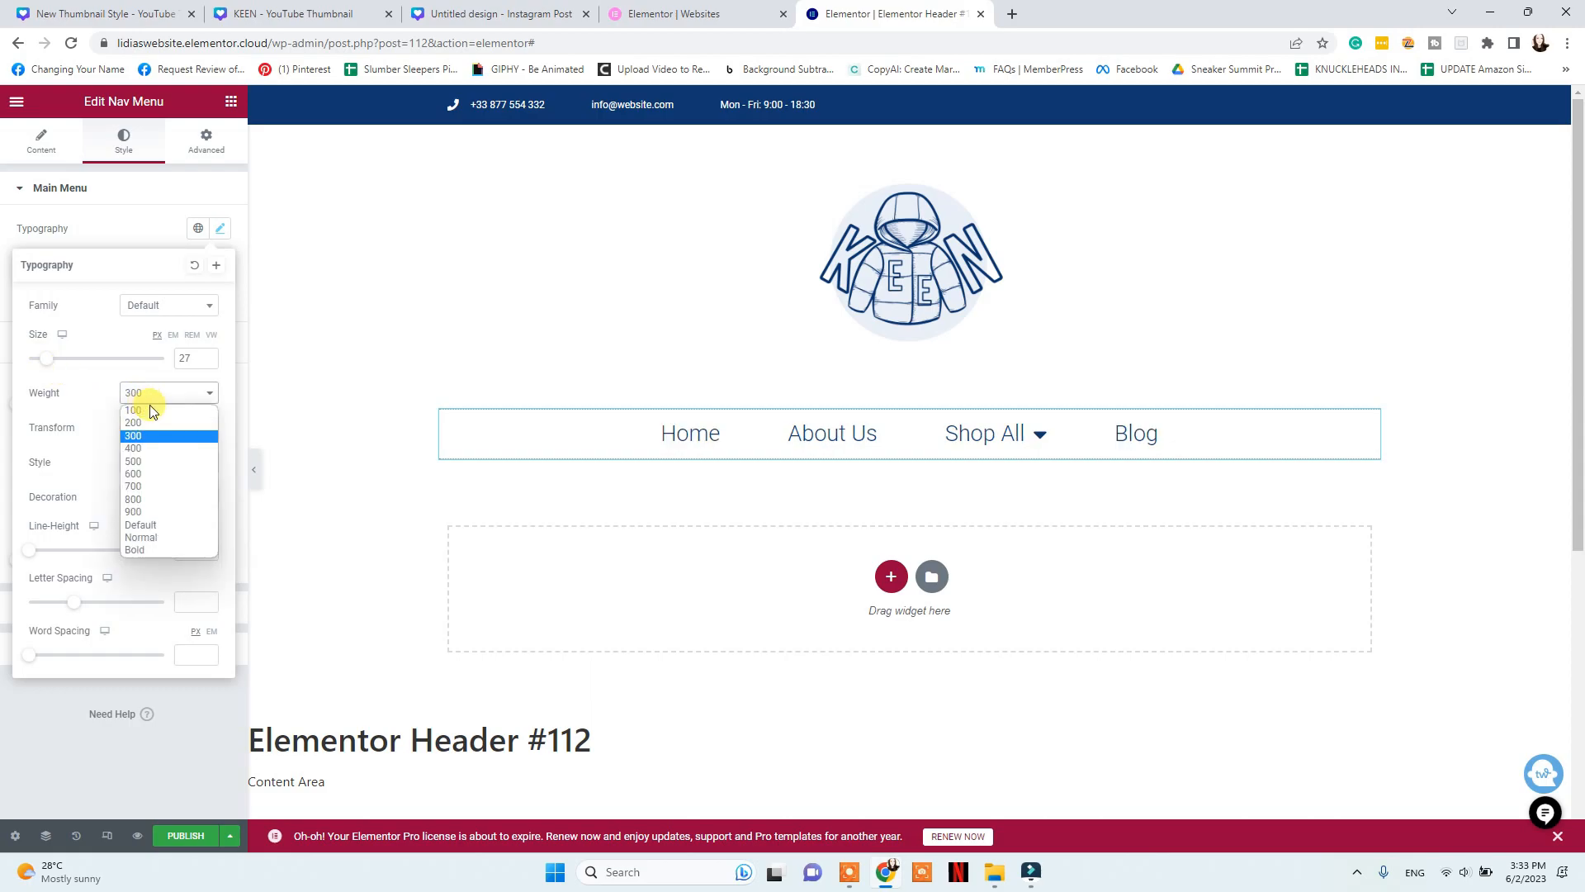
pyautogui.click(151, 499)
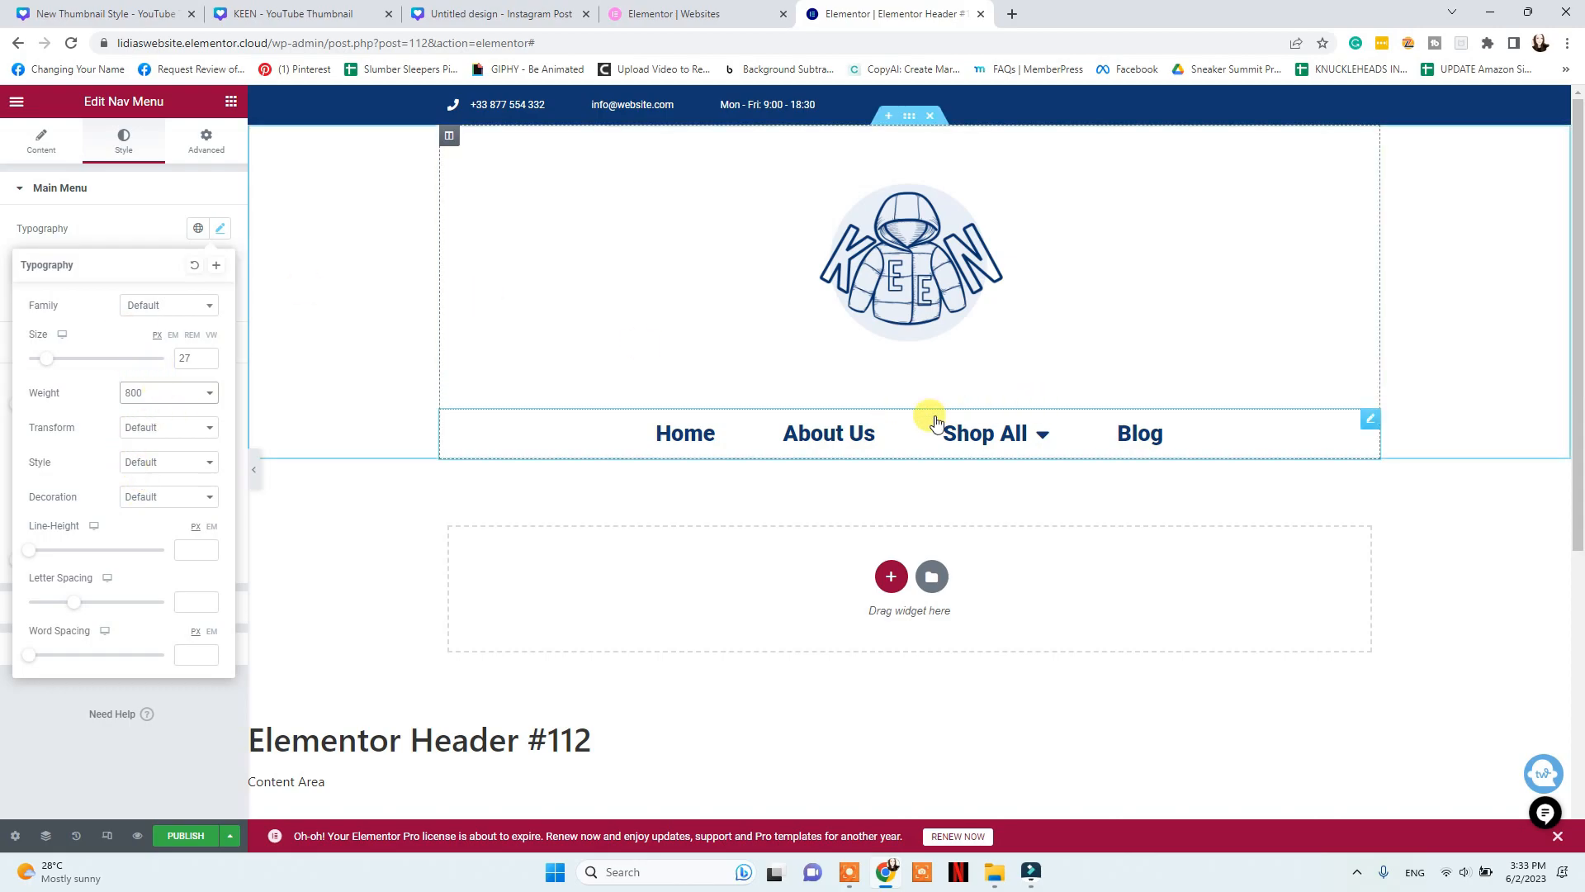
# Set the main menu's hover text colour to the muted blue #7C94B4 sampled from the logo
pyautogui.click(128, 192)
pyautogui.click(93, 191)
pyautogui.click(124, 262)
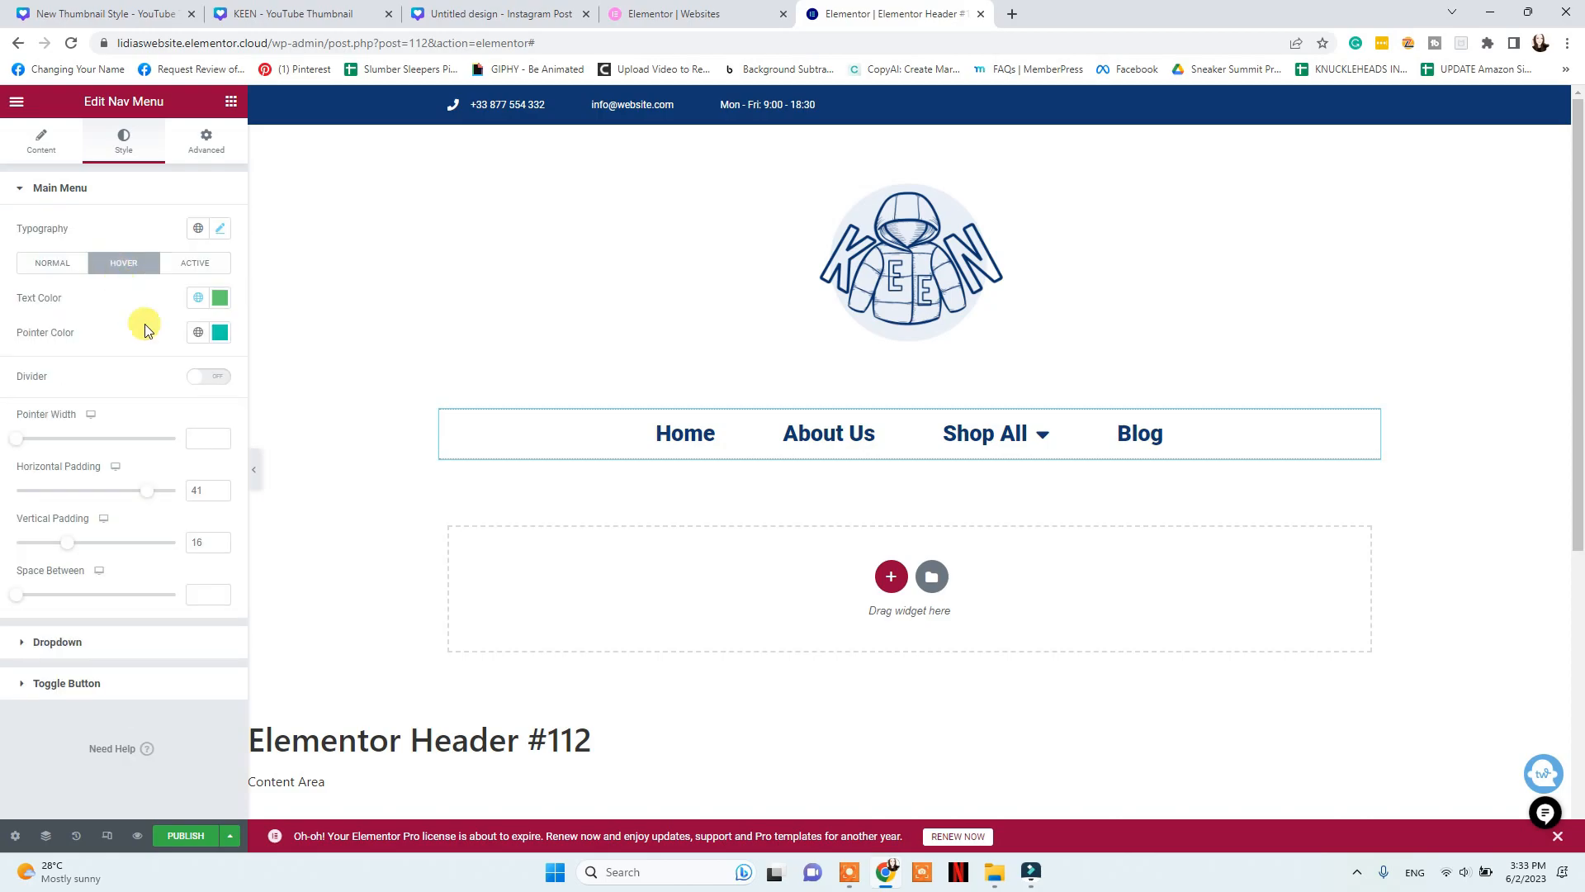
pyautogui.click(220, 298)
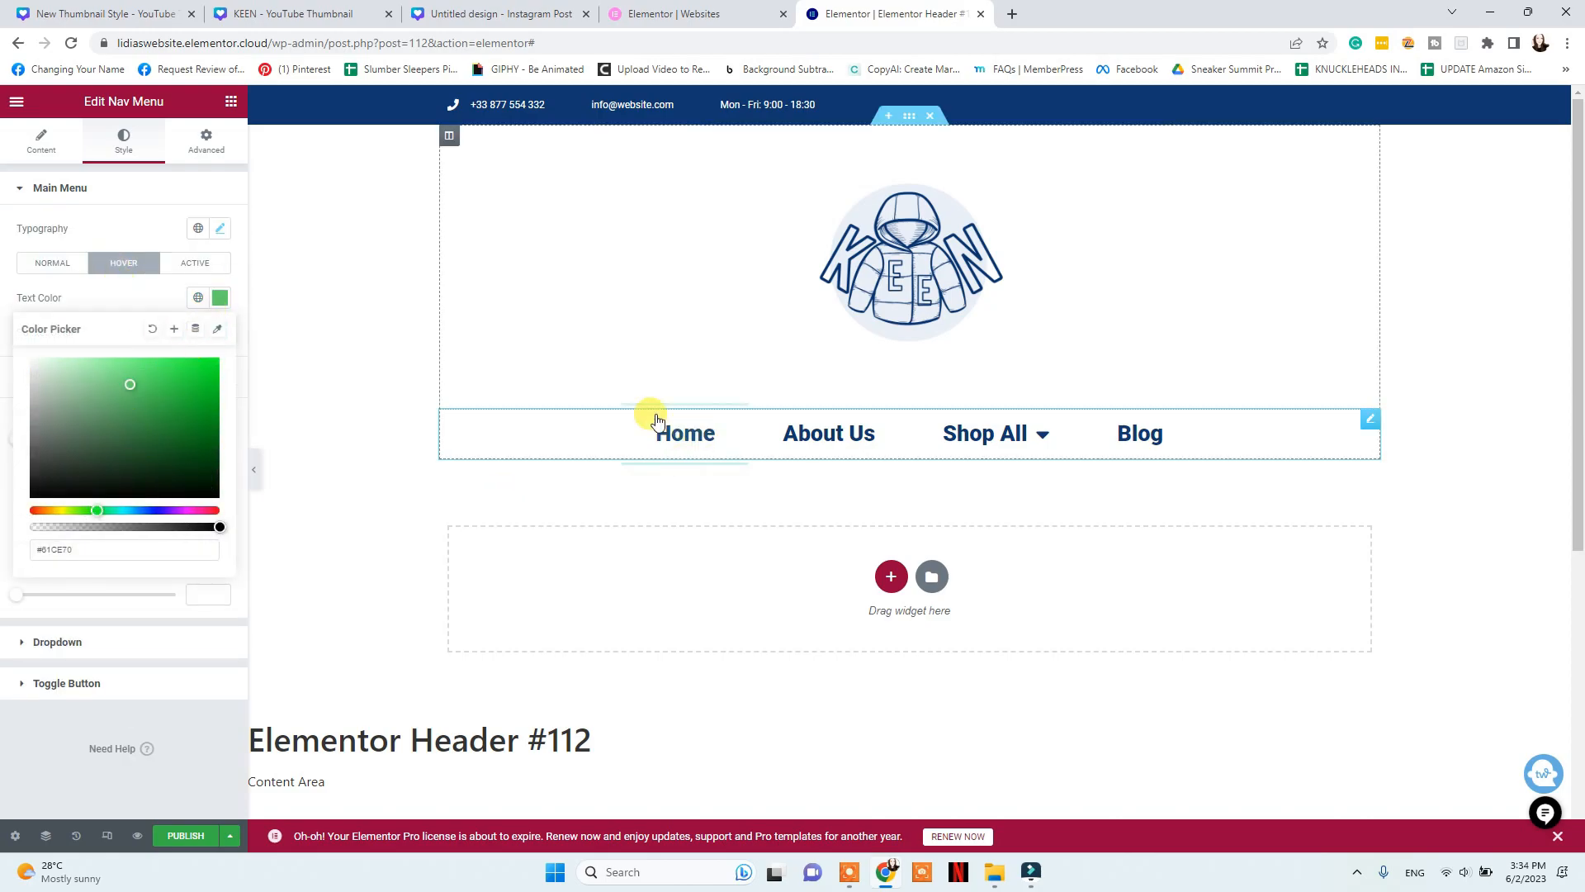
pyautogui.click(217, 329)
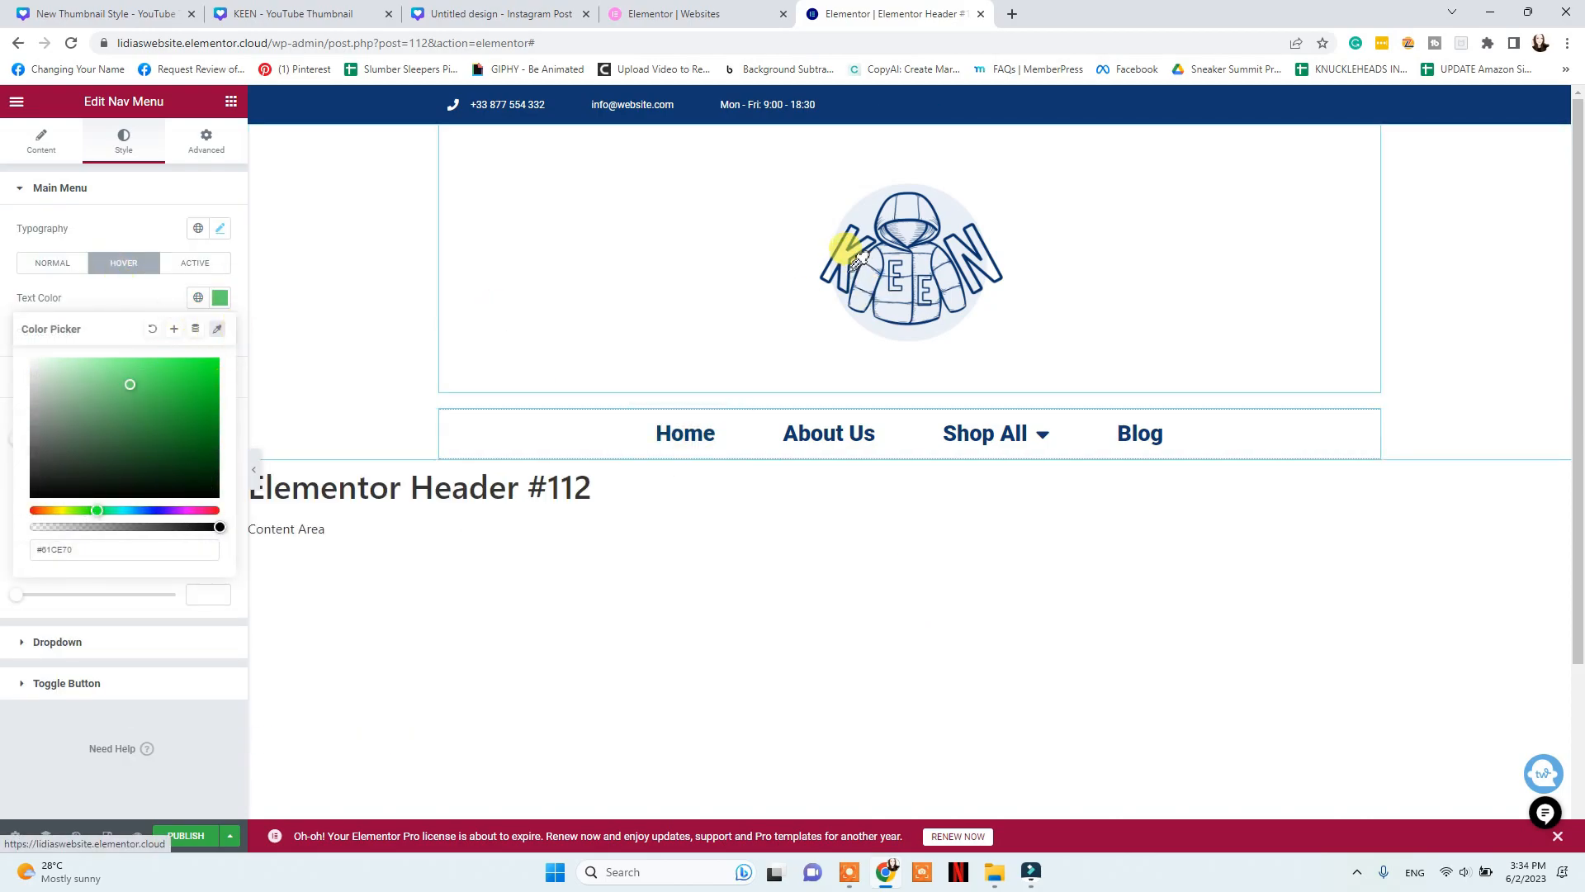
pyautogui.click(918, 284)
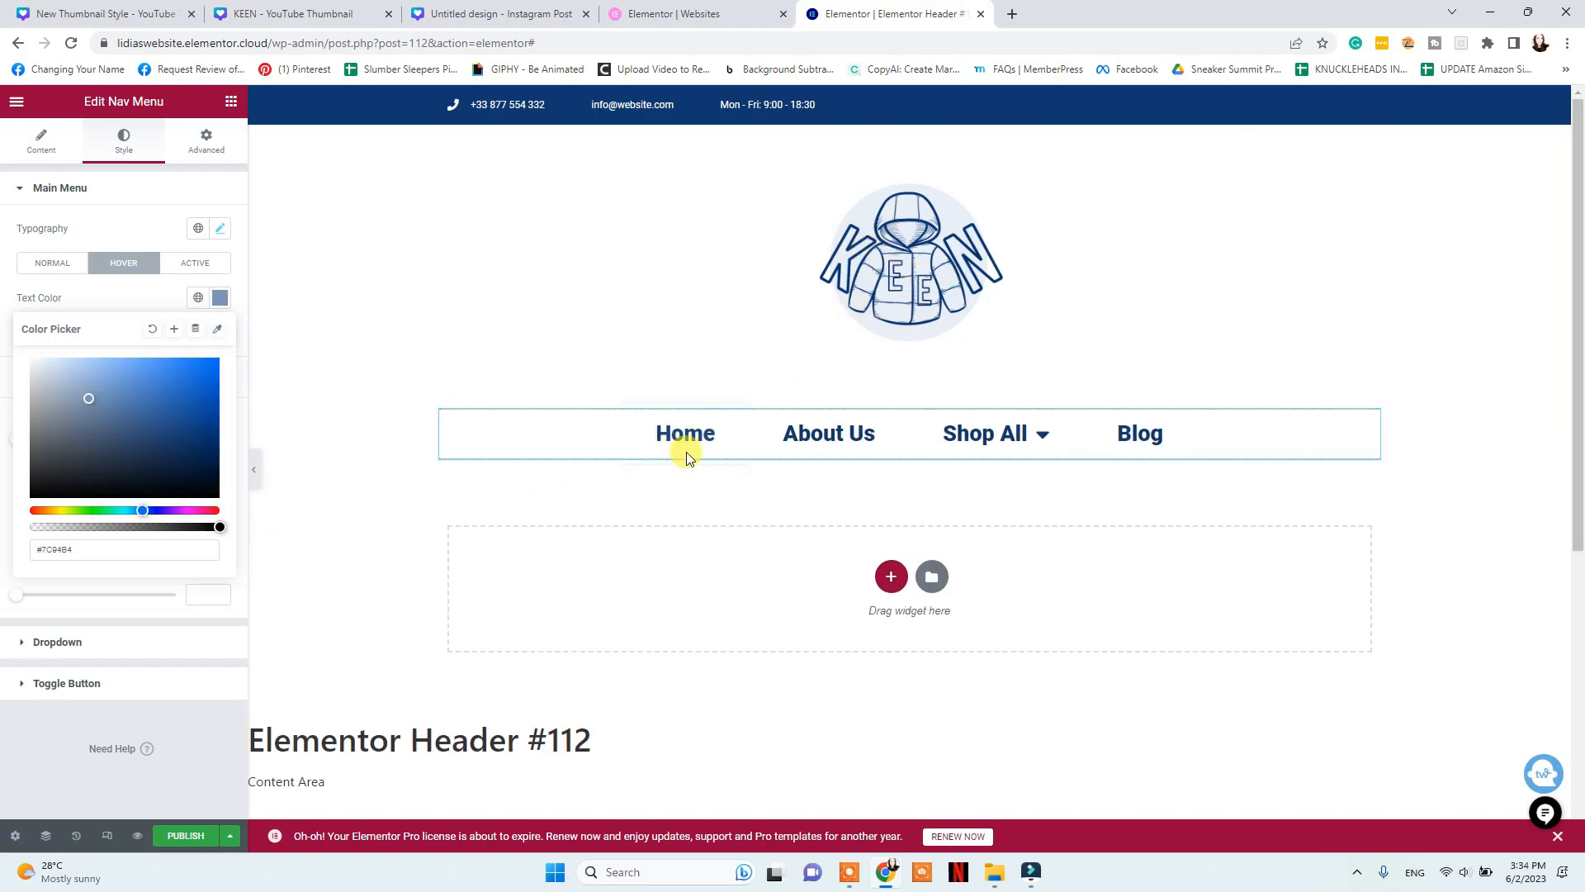
# Match the main menu's hover pointer colour to the muted blue #7C94B4 sampled from the logo
pyautogui.click(124, 301)
pyautogui.click(220, 332)
pyautogui.click(217, 364)
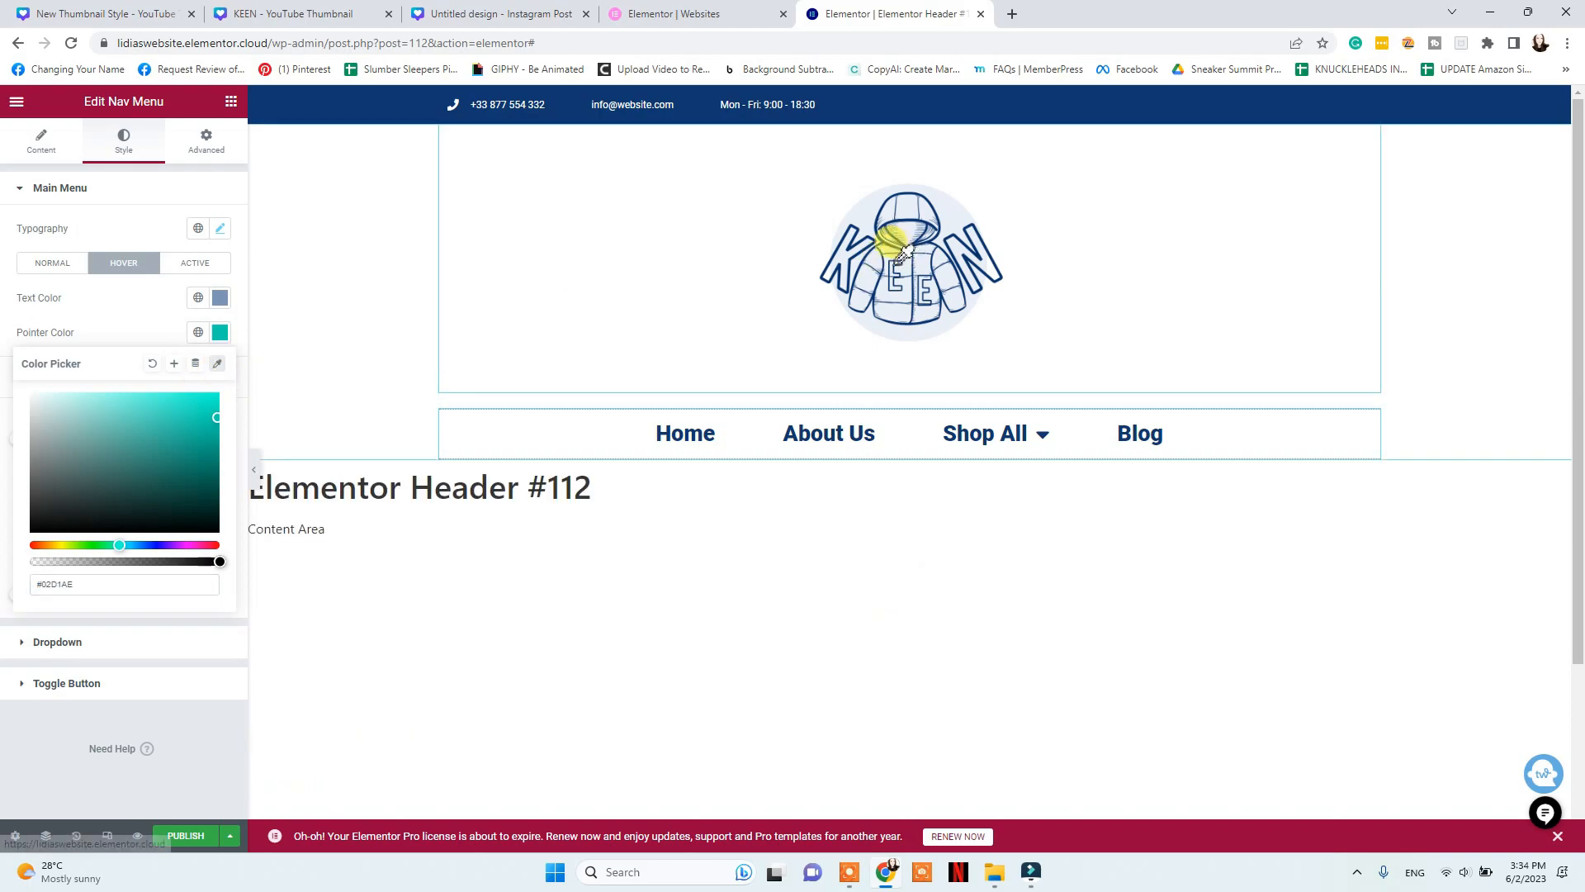
pyautogui.click(947, 267)
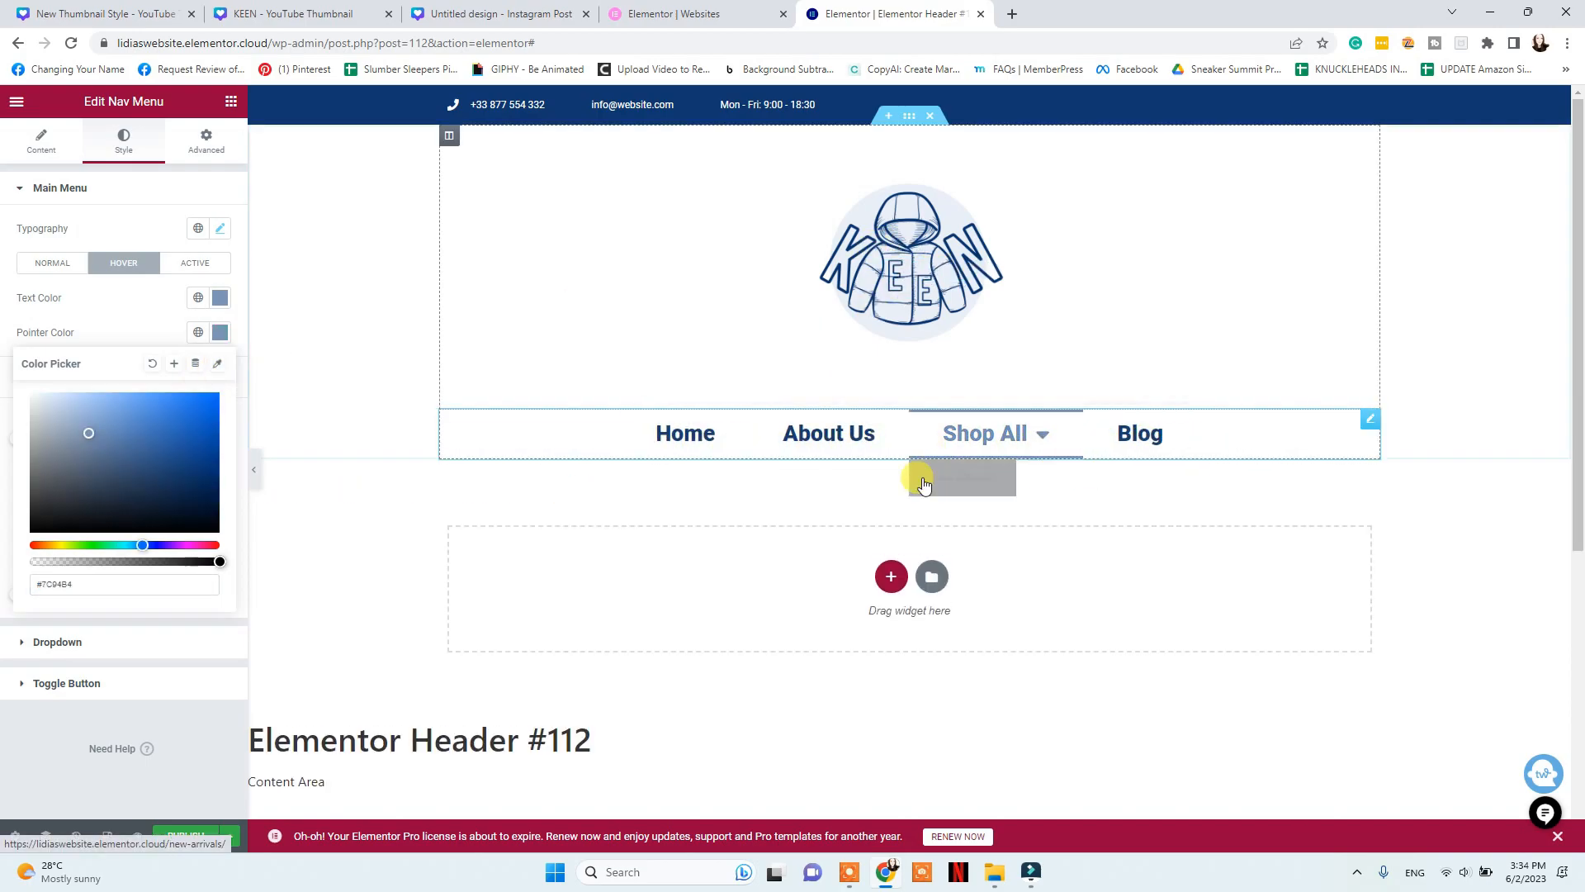
pyautogui.click(96, 314)
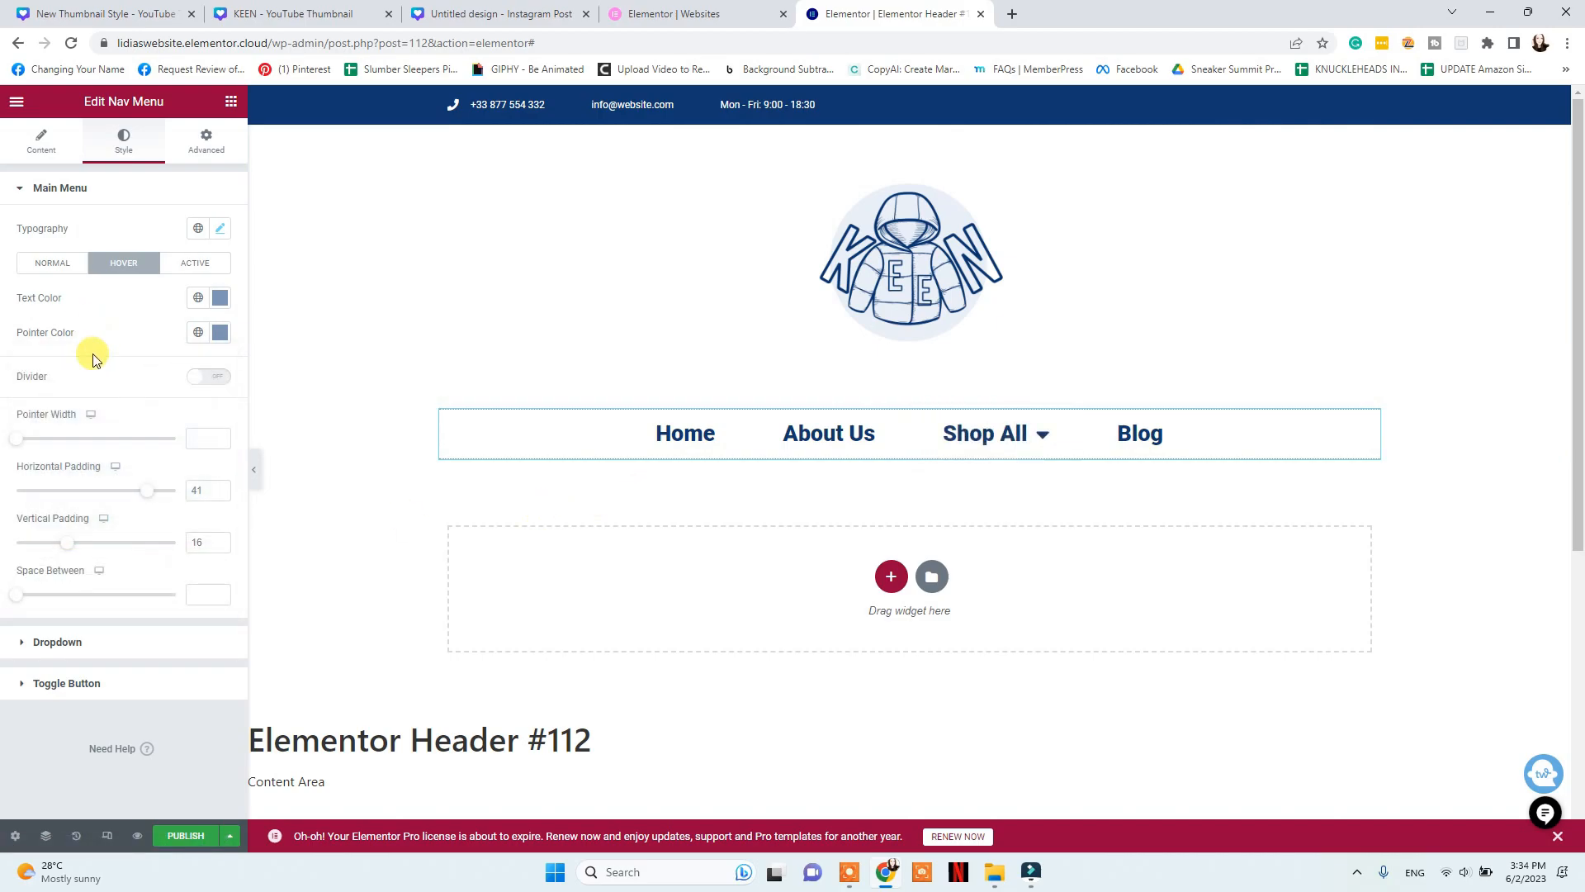
# Set the typography size of the navigation menu's dropdown to 30 px
pyautogui.click(121, 644)
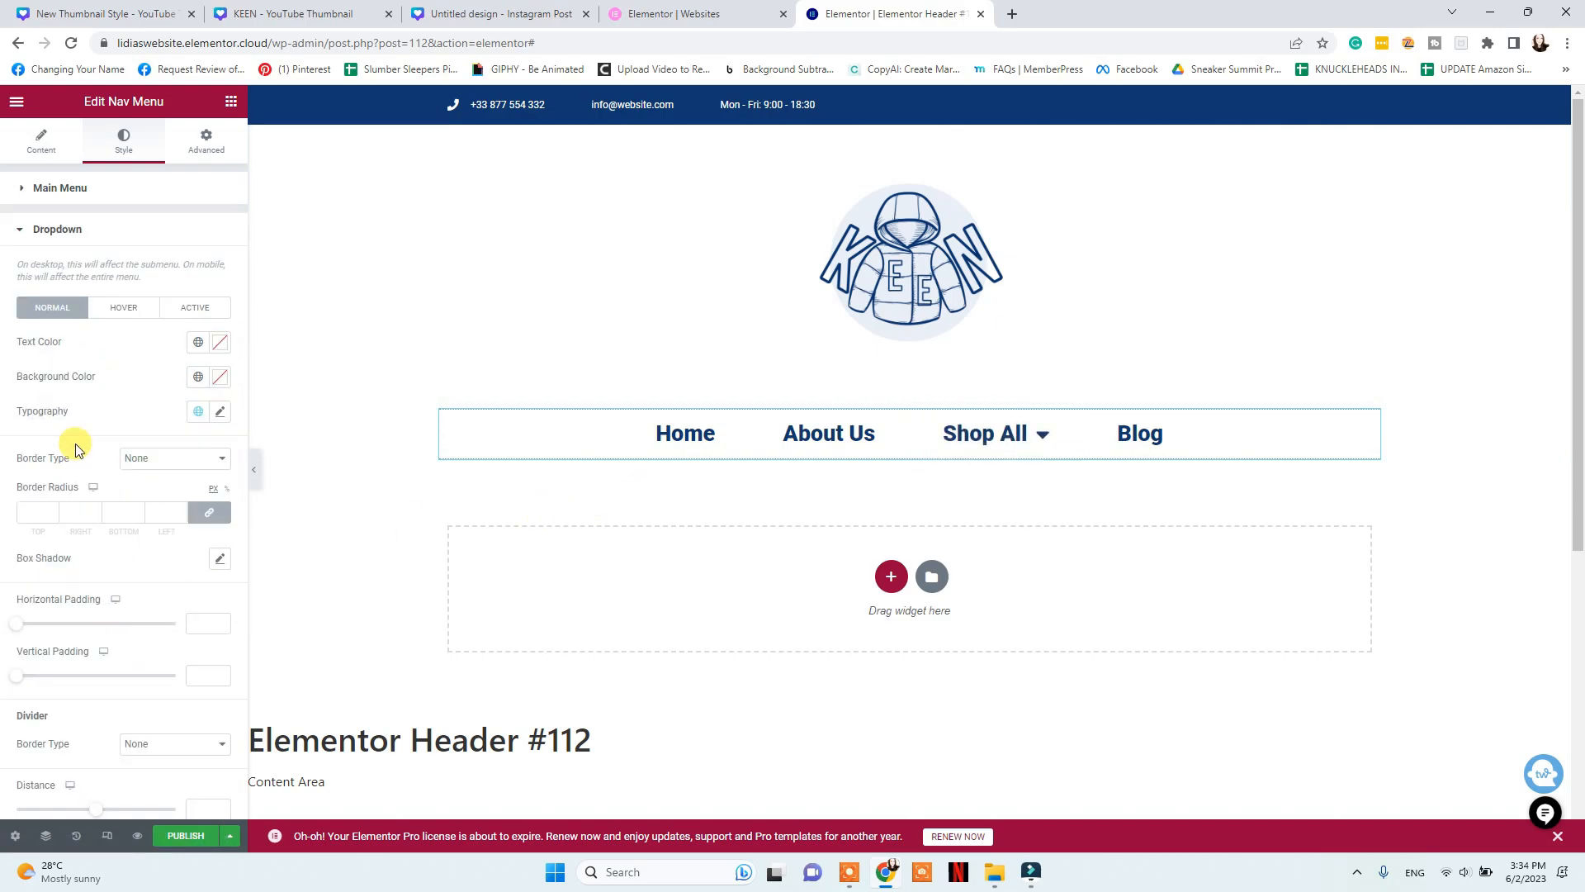
pyautogui.click(137, 318)
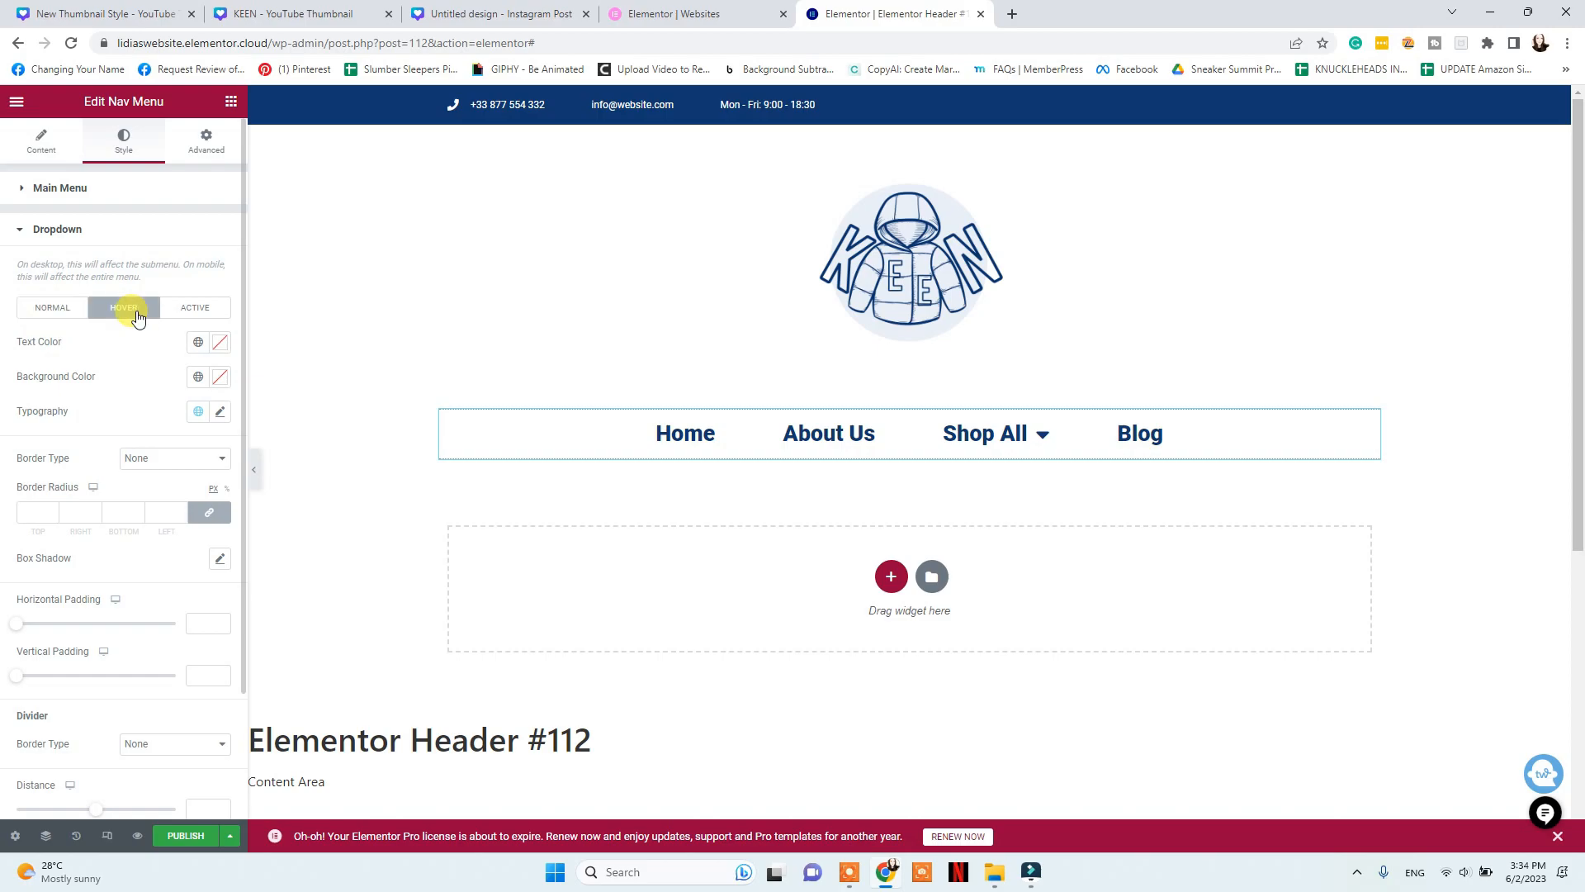
pyautogui.click(56, 315)
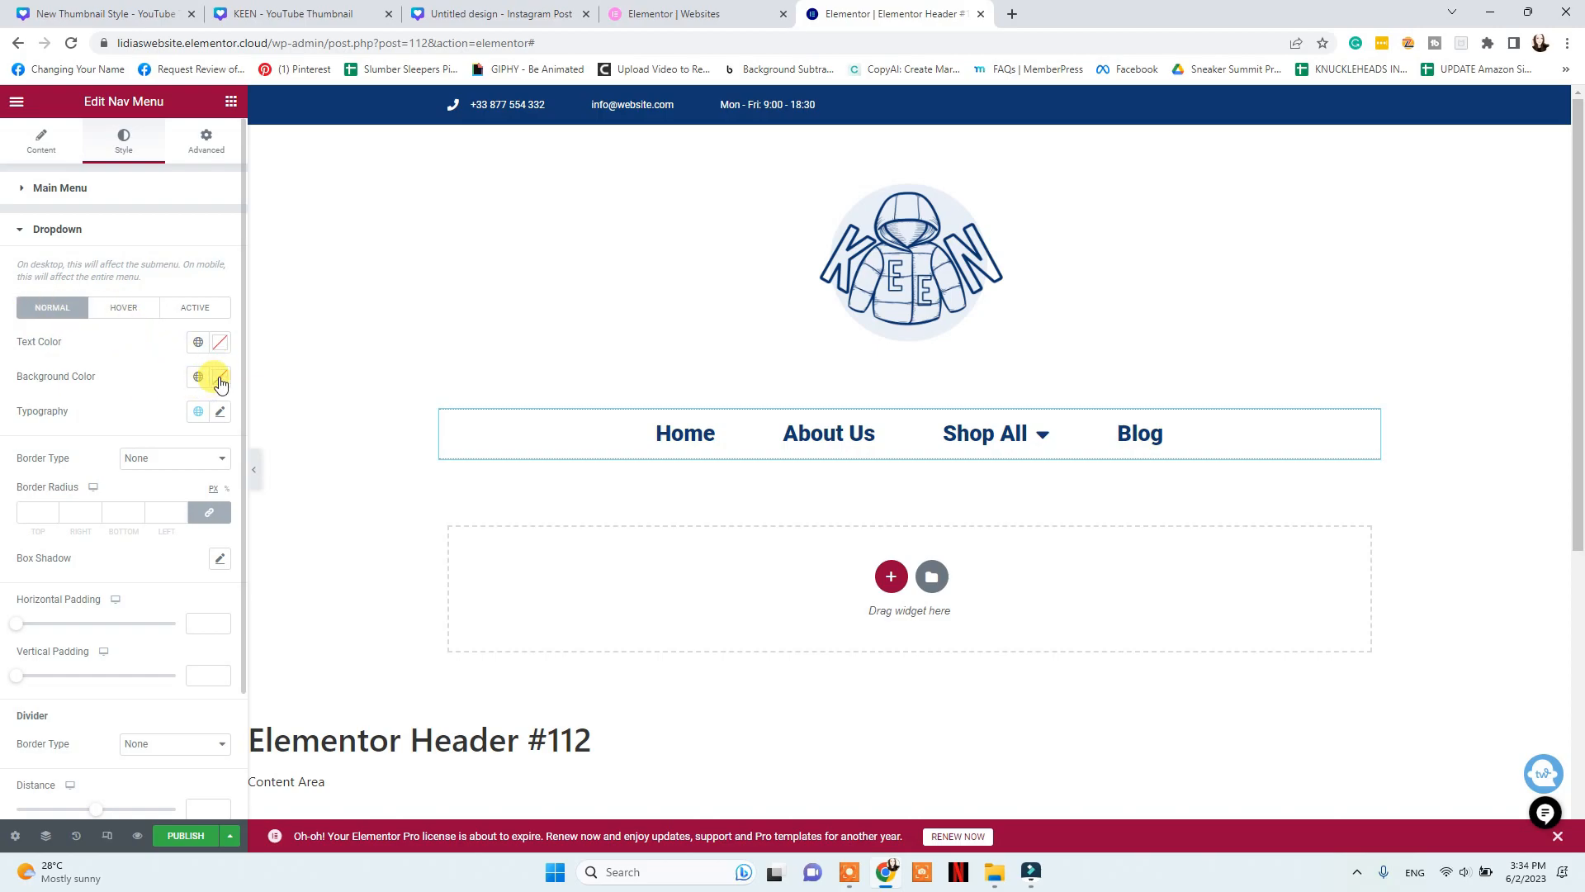
pyautogui.click(220, 412)
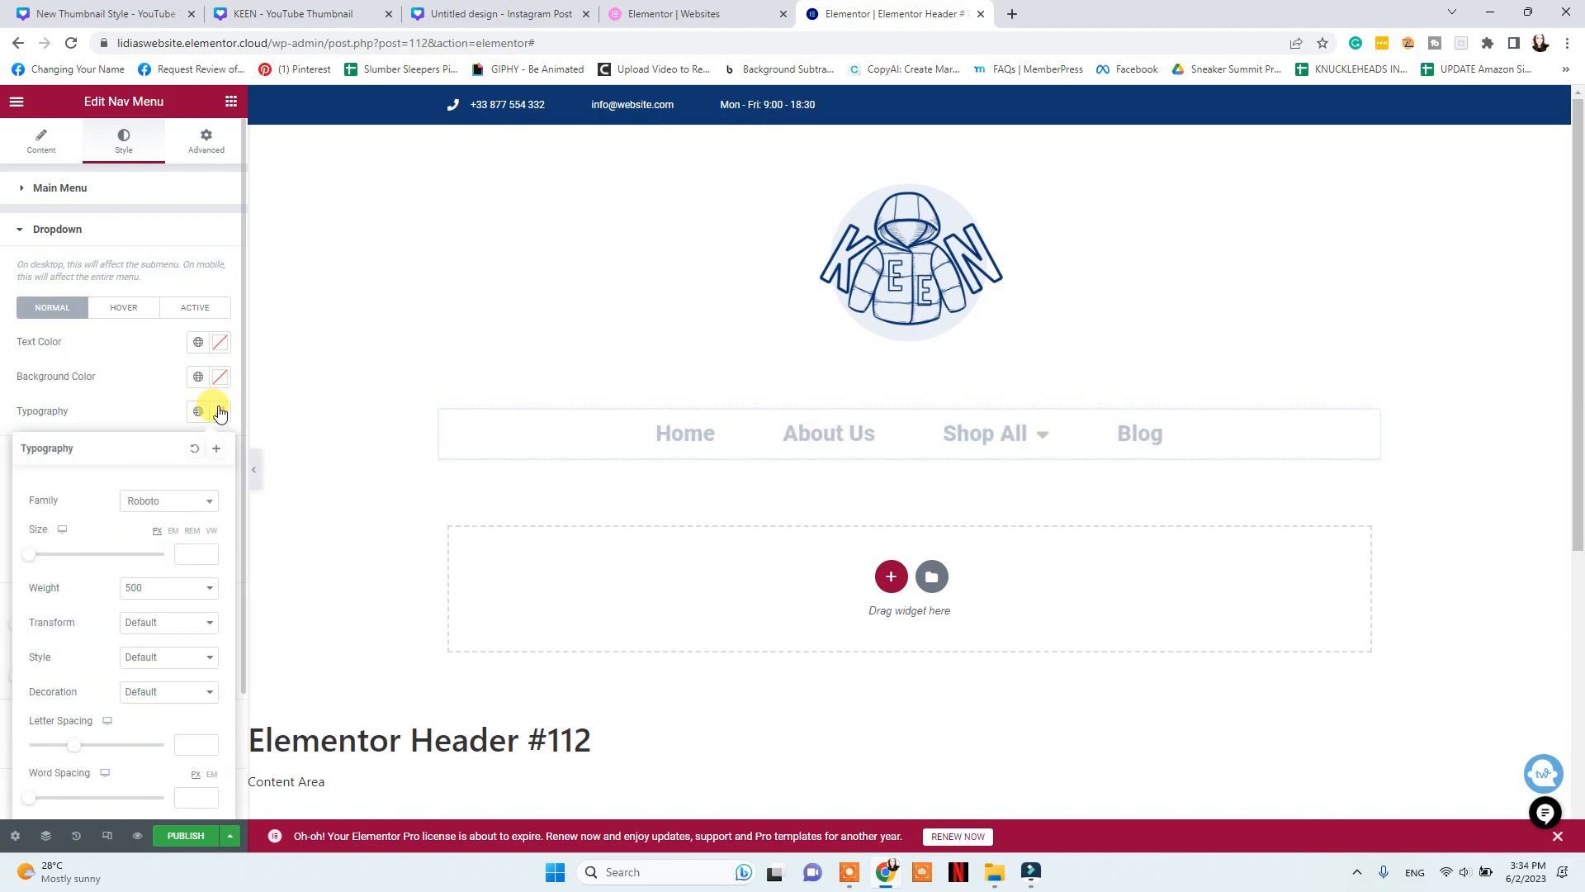
pyautogui.click(220, 412)
pyautogui.moveTo(999, 433)
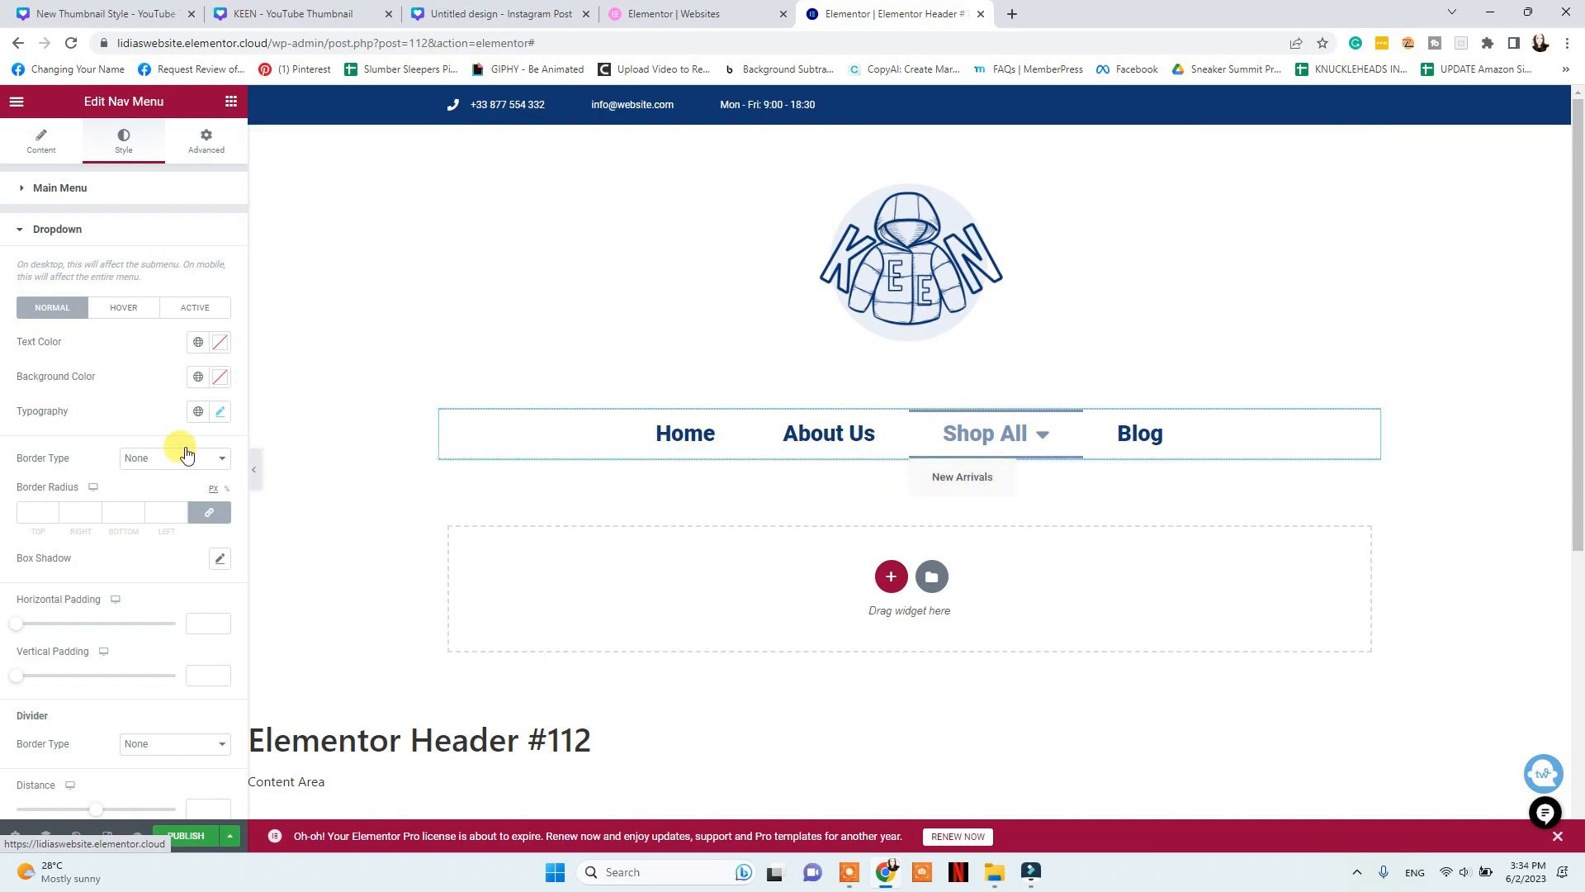
pyautogui.click(217, 413)
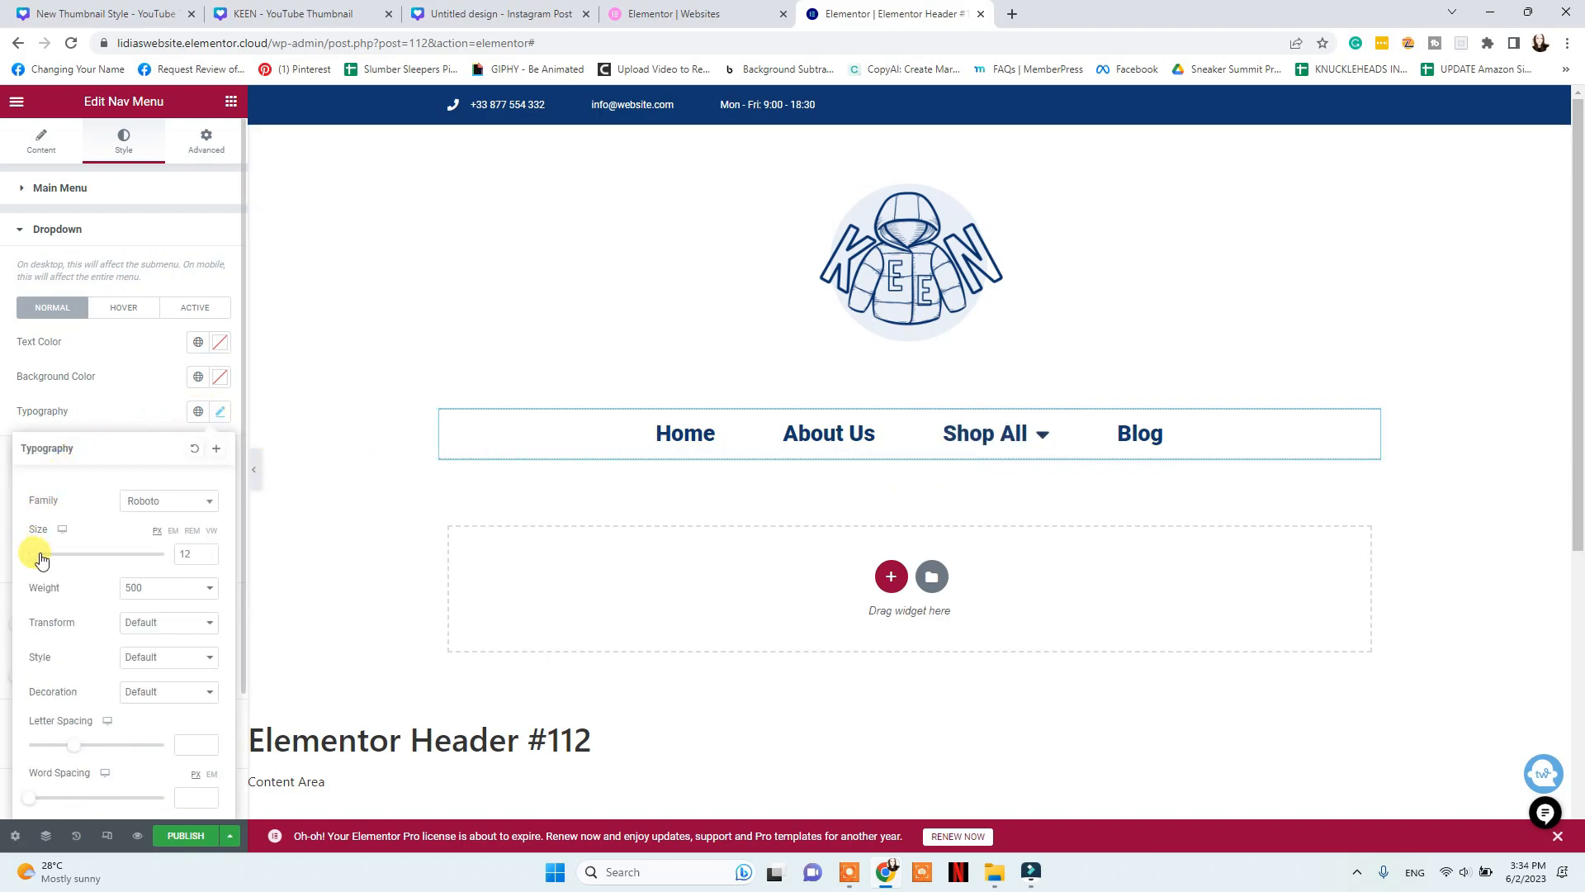
pyautogui.moveTo(999, 435)
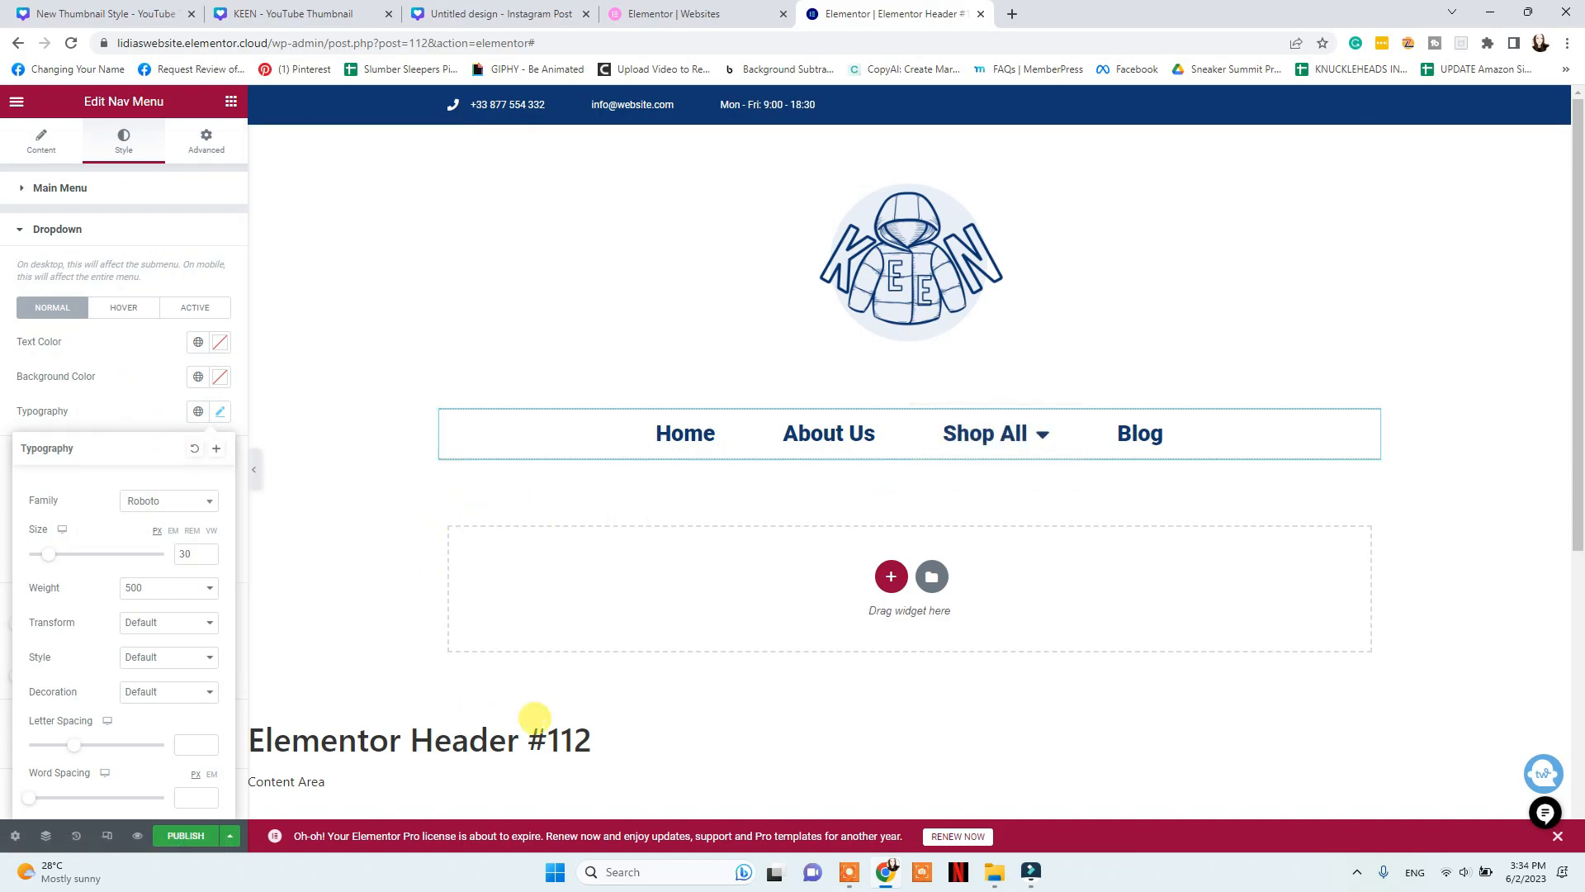
# Publish the header template and save its publish settings
pyautogui.click(183, 837)
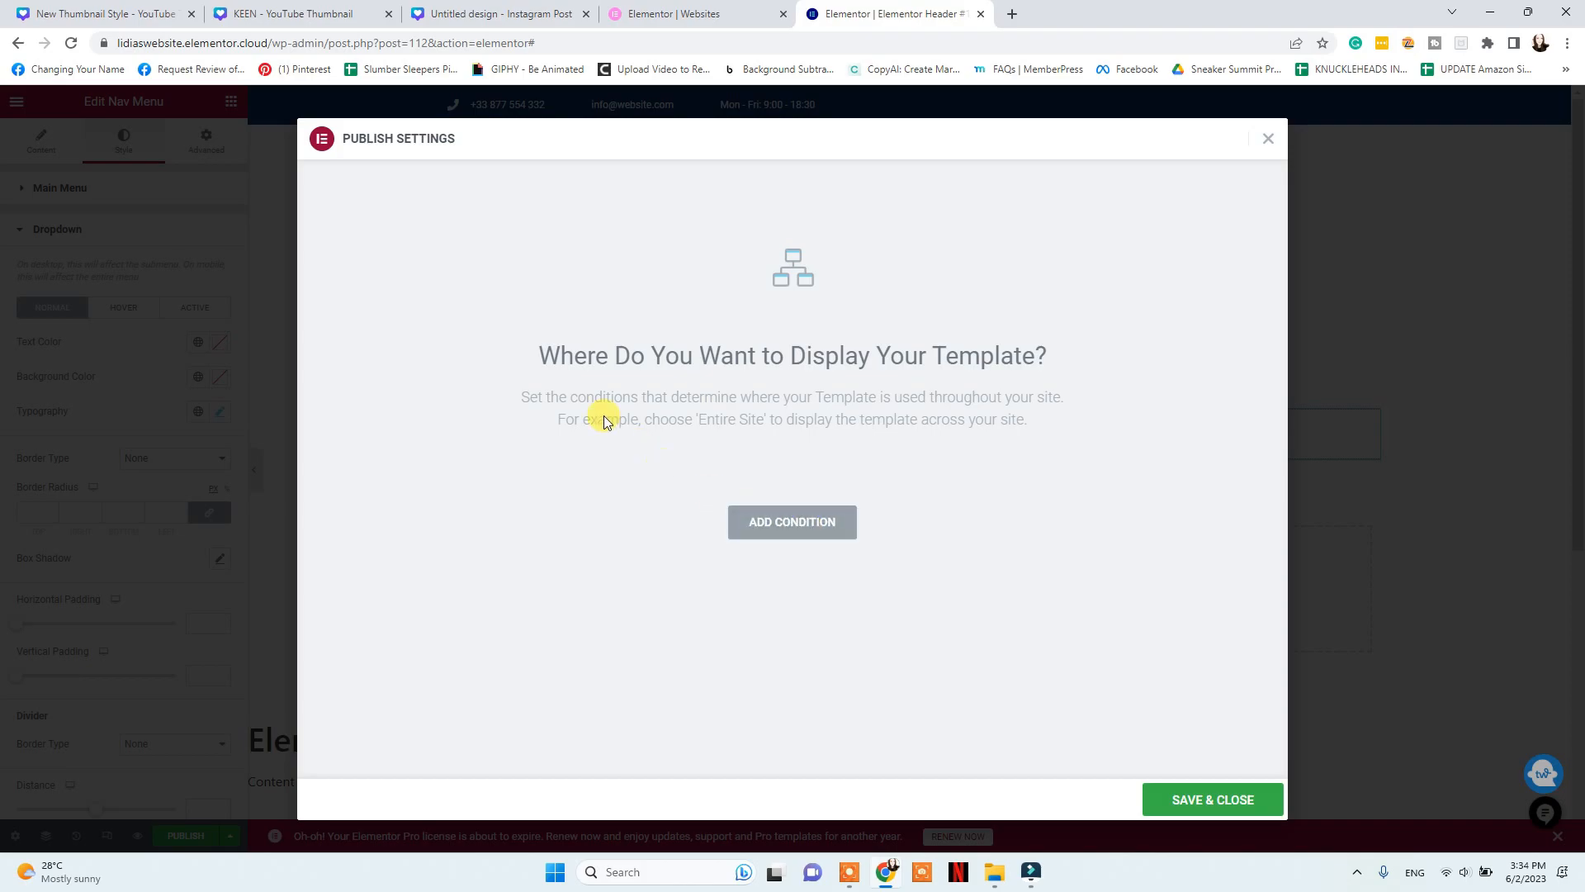
pyautogui.click(1187, 797)
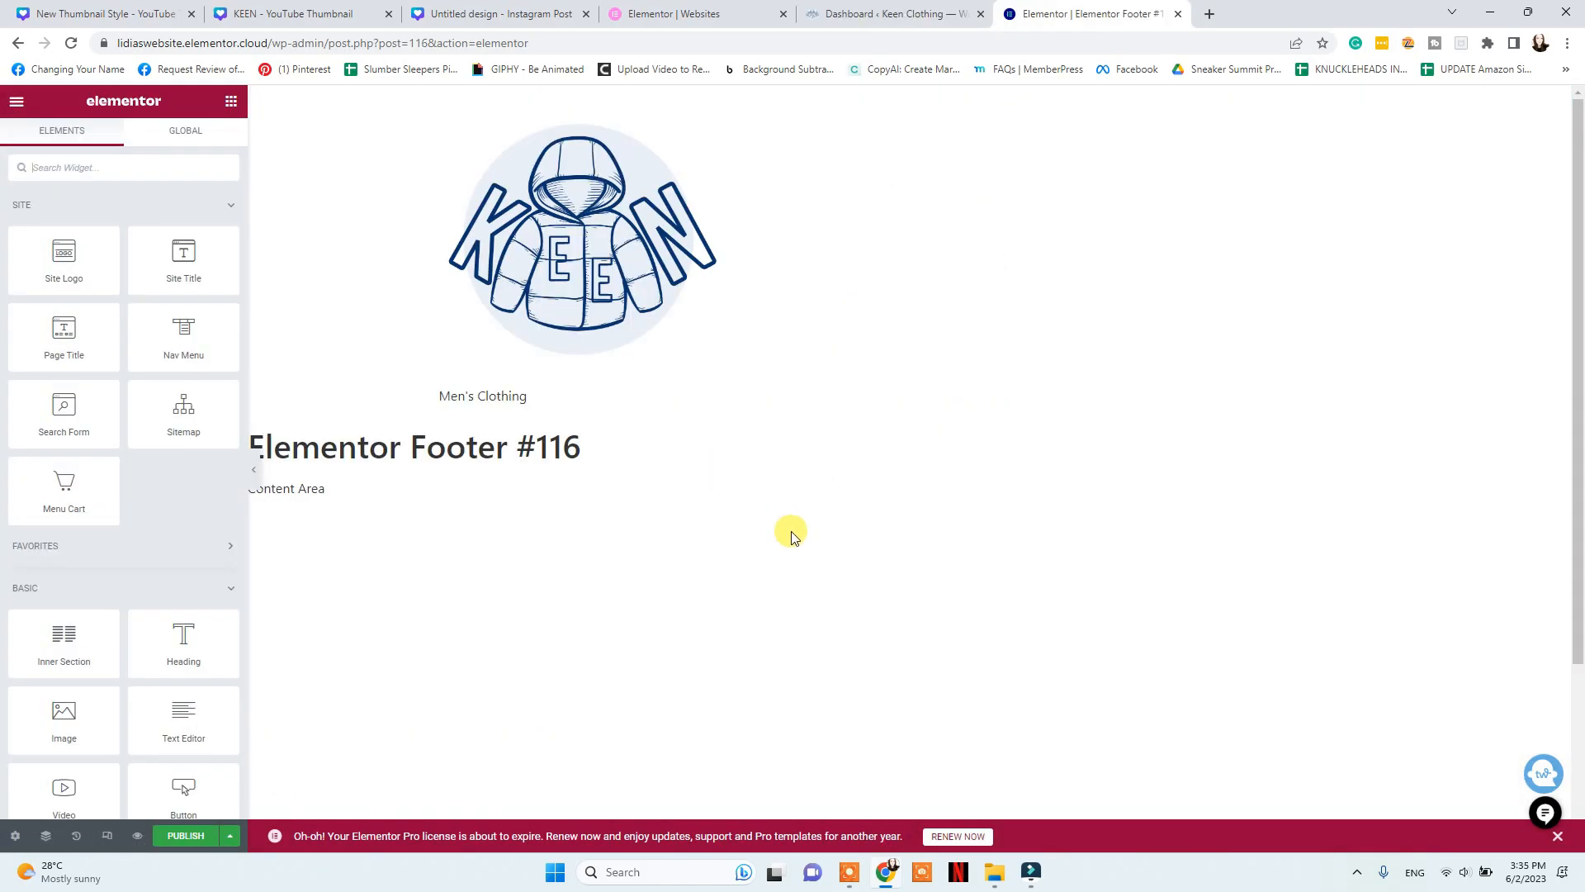
pyautogui.scroll(-3, 791, 536)
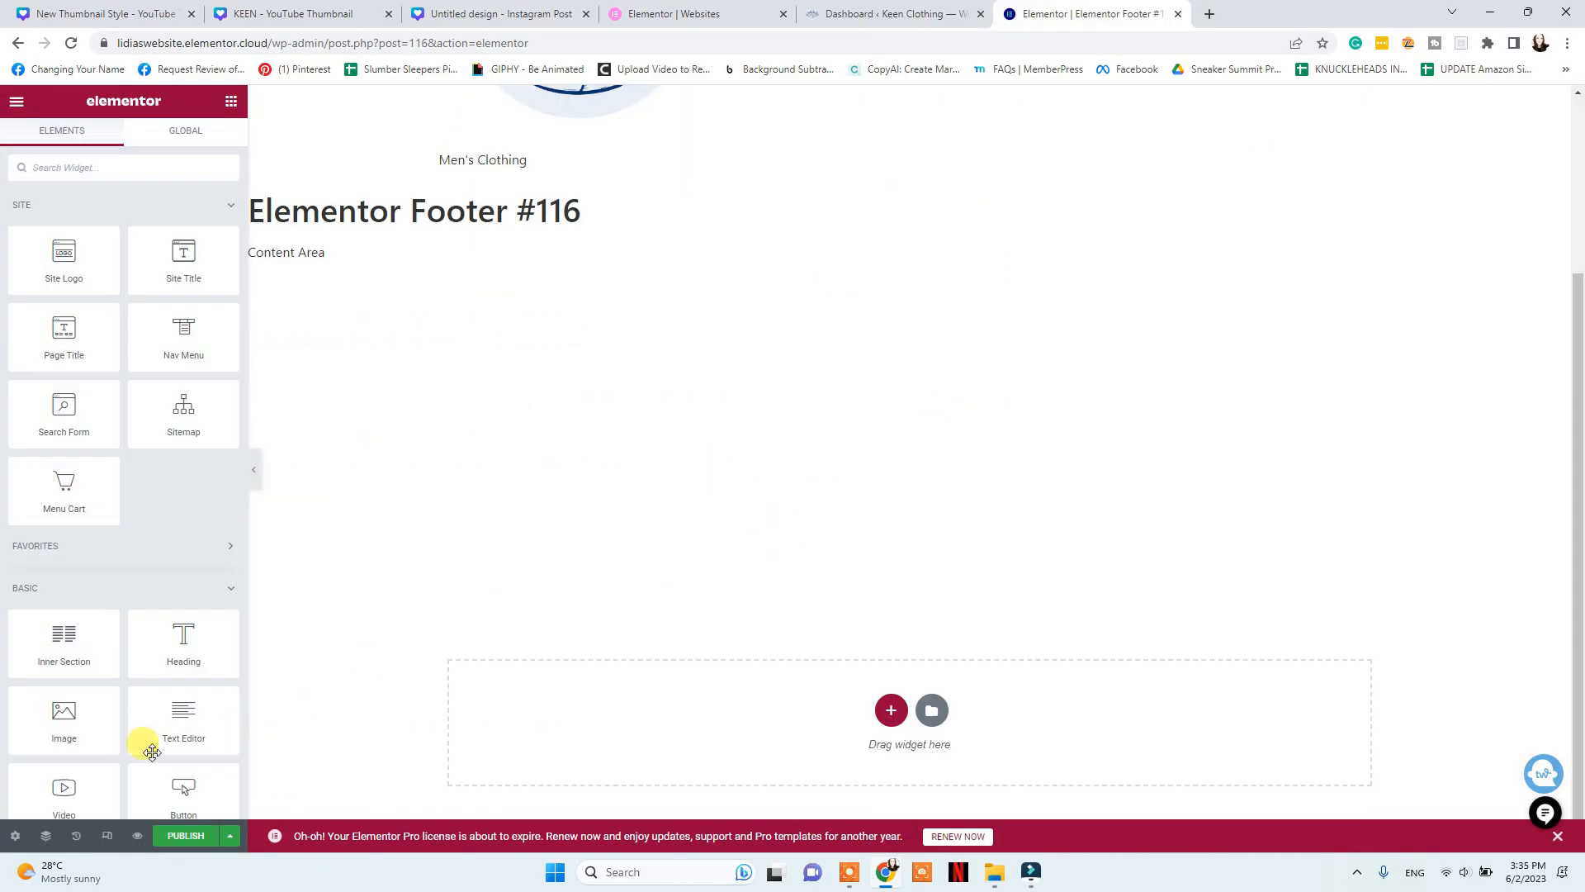
pyautogui.click(893, 710)
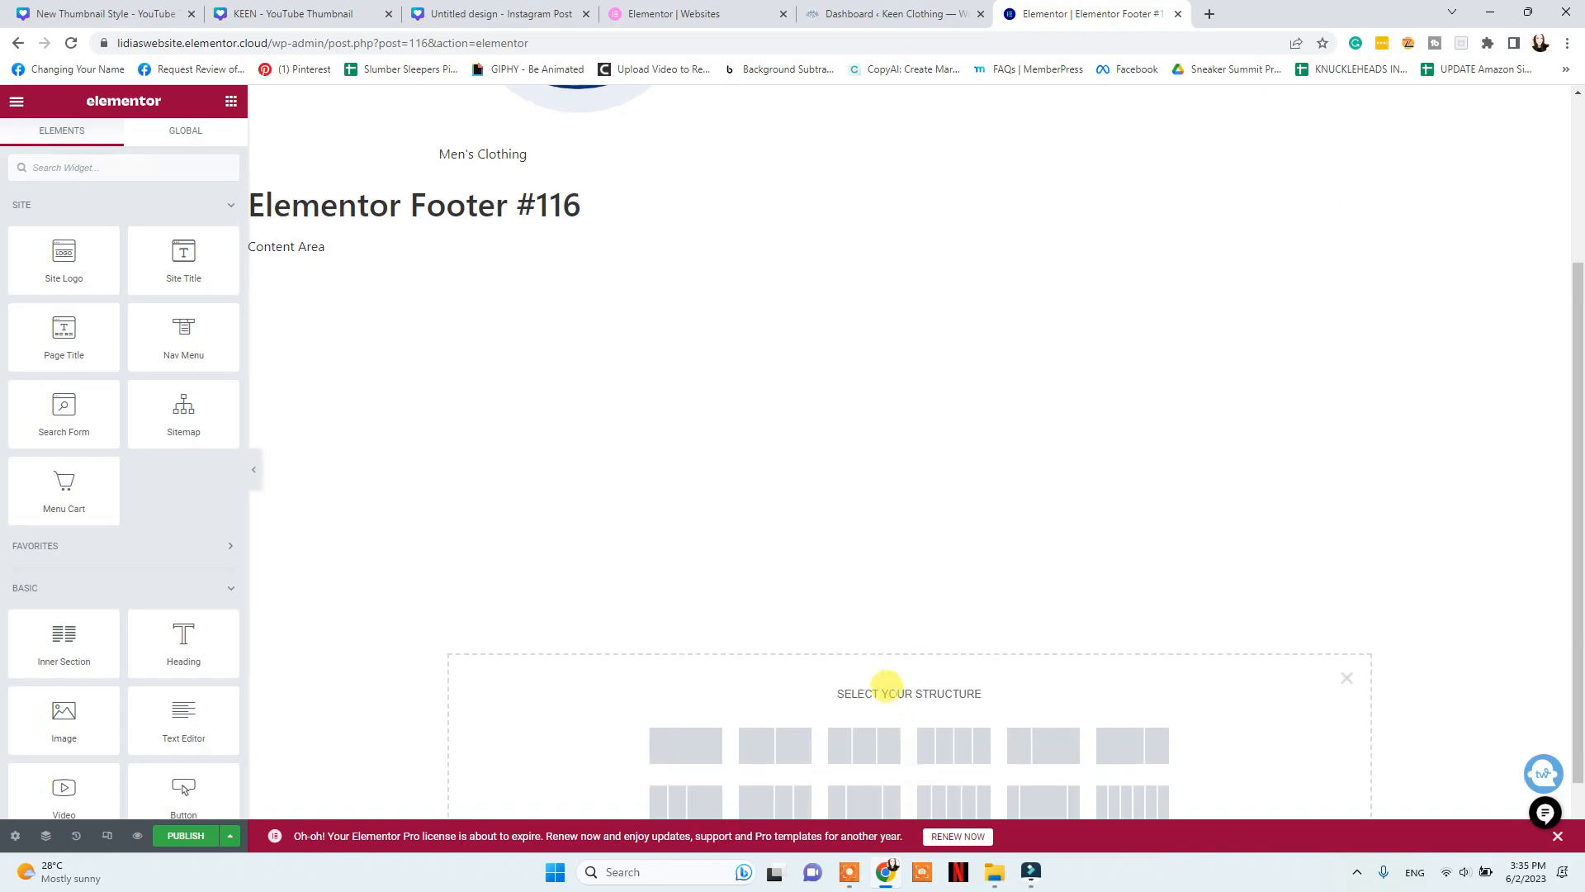
pyautogui.scroll(-1, 885, 690)
pyautogui.click(1347, 596)
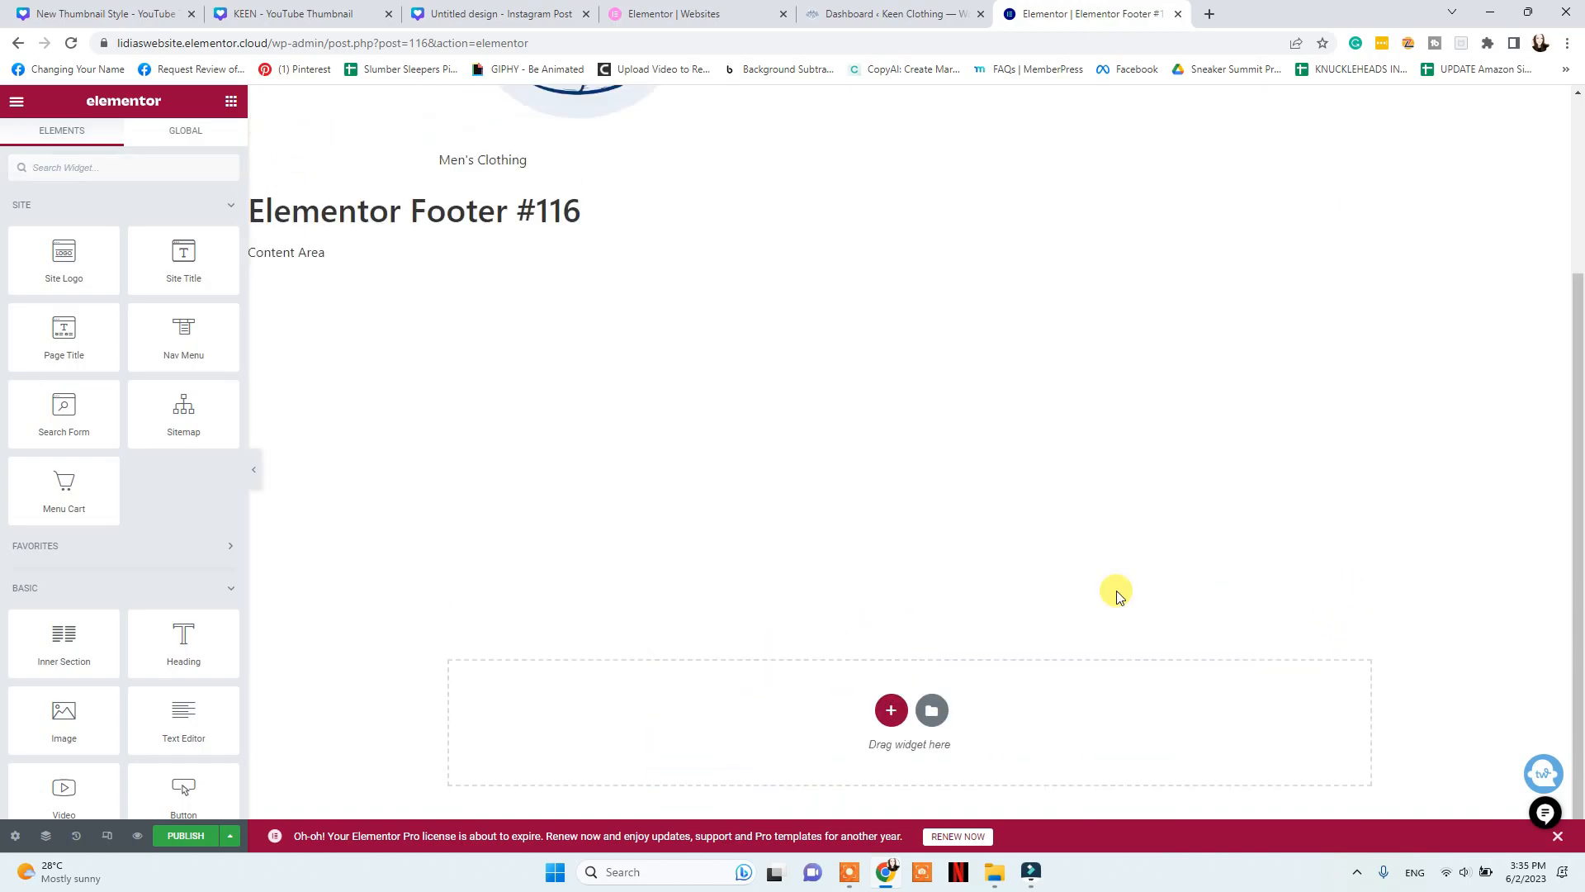
# Insert the beige three-column footer block with the Visit Us, We'd Love to Dance With You and Follow Us headings from the library
pyautogui.click(934, 703)
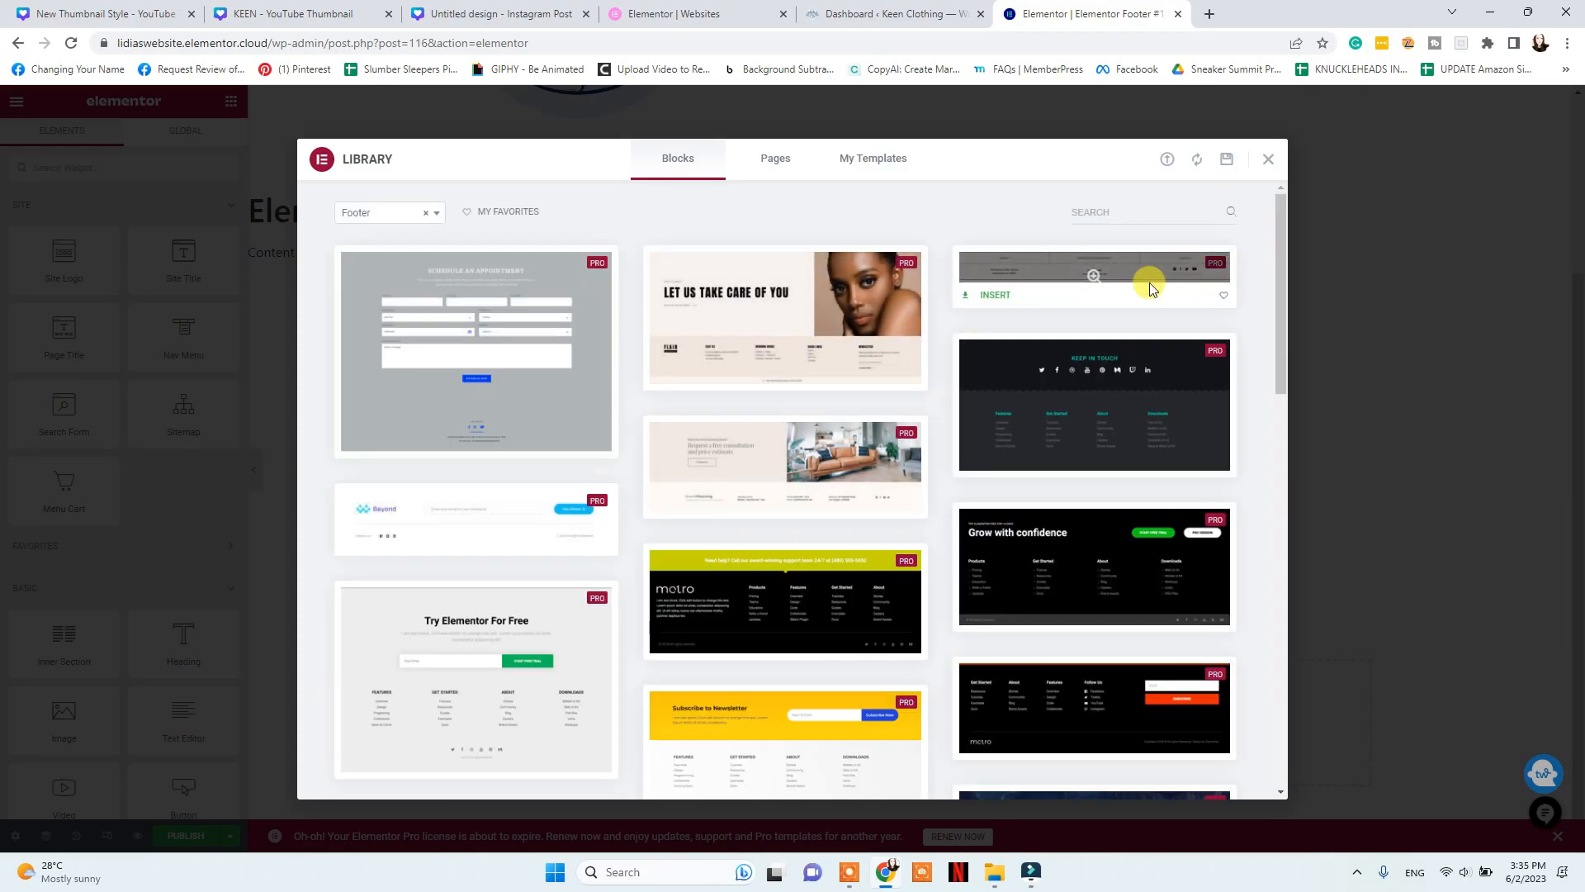
pyautogui.click(999, 309)
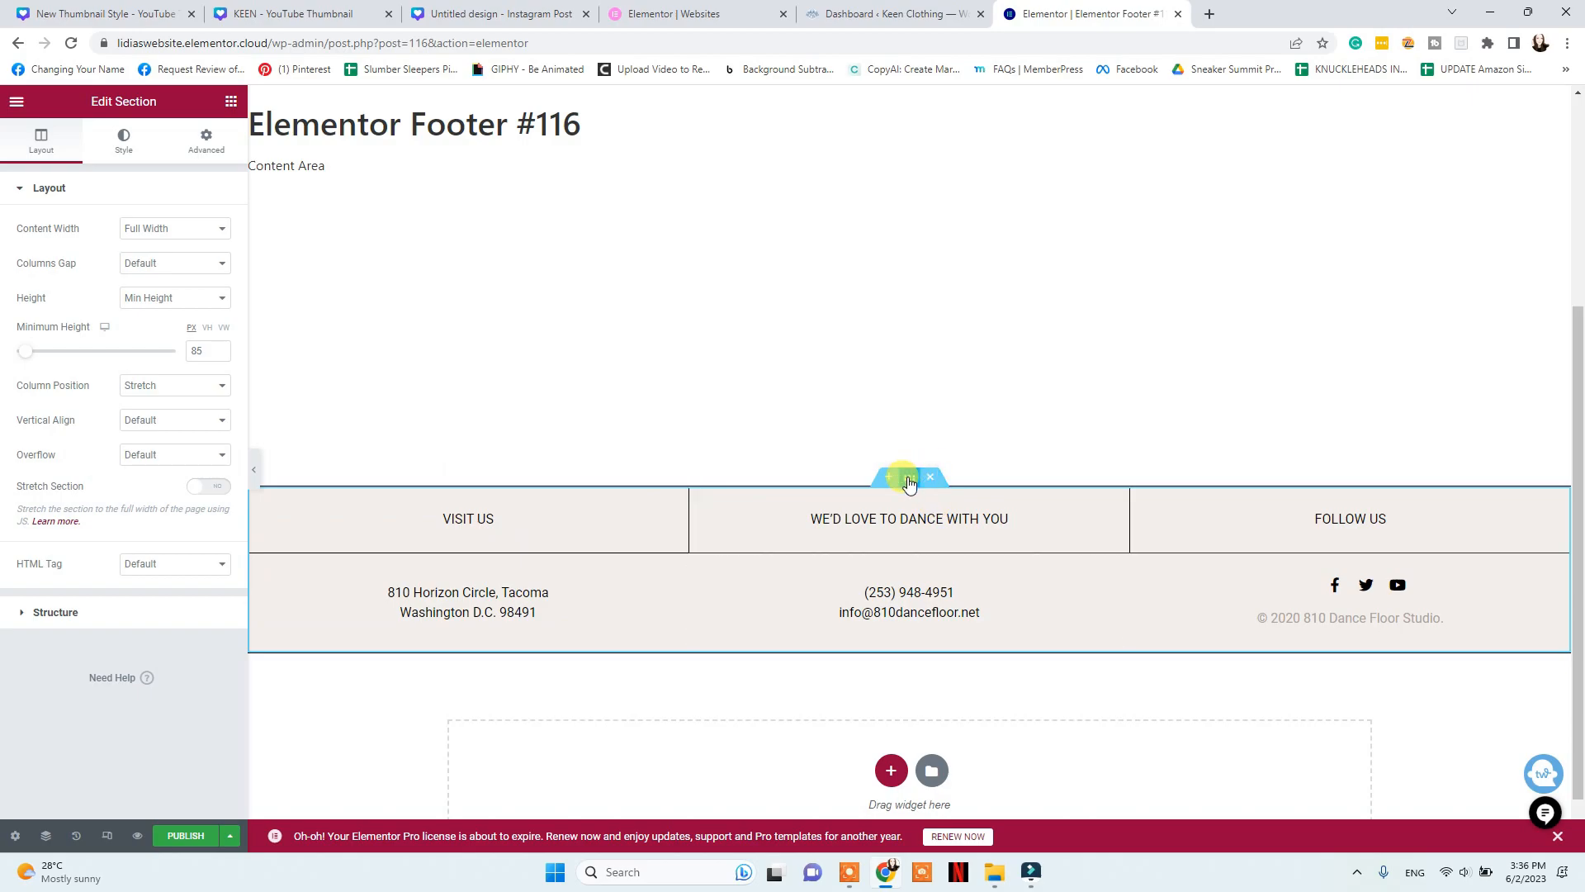
# Set the footer section's background to the semi-transparent greyish blue #7384B375
pyautogui.click(913, 483)
pyautogui.click(120, 147)
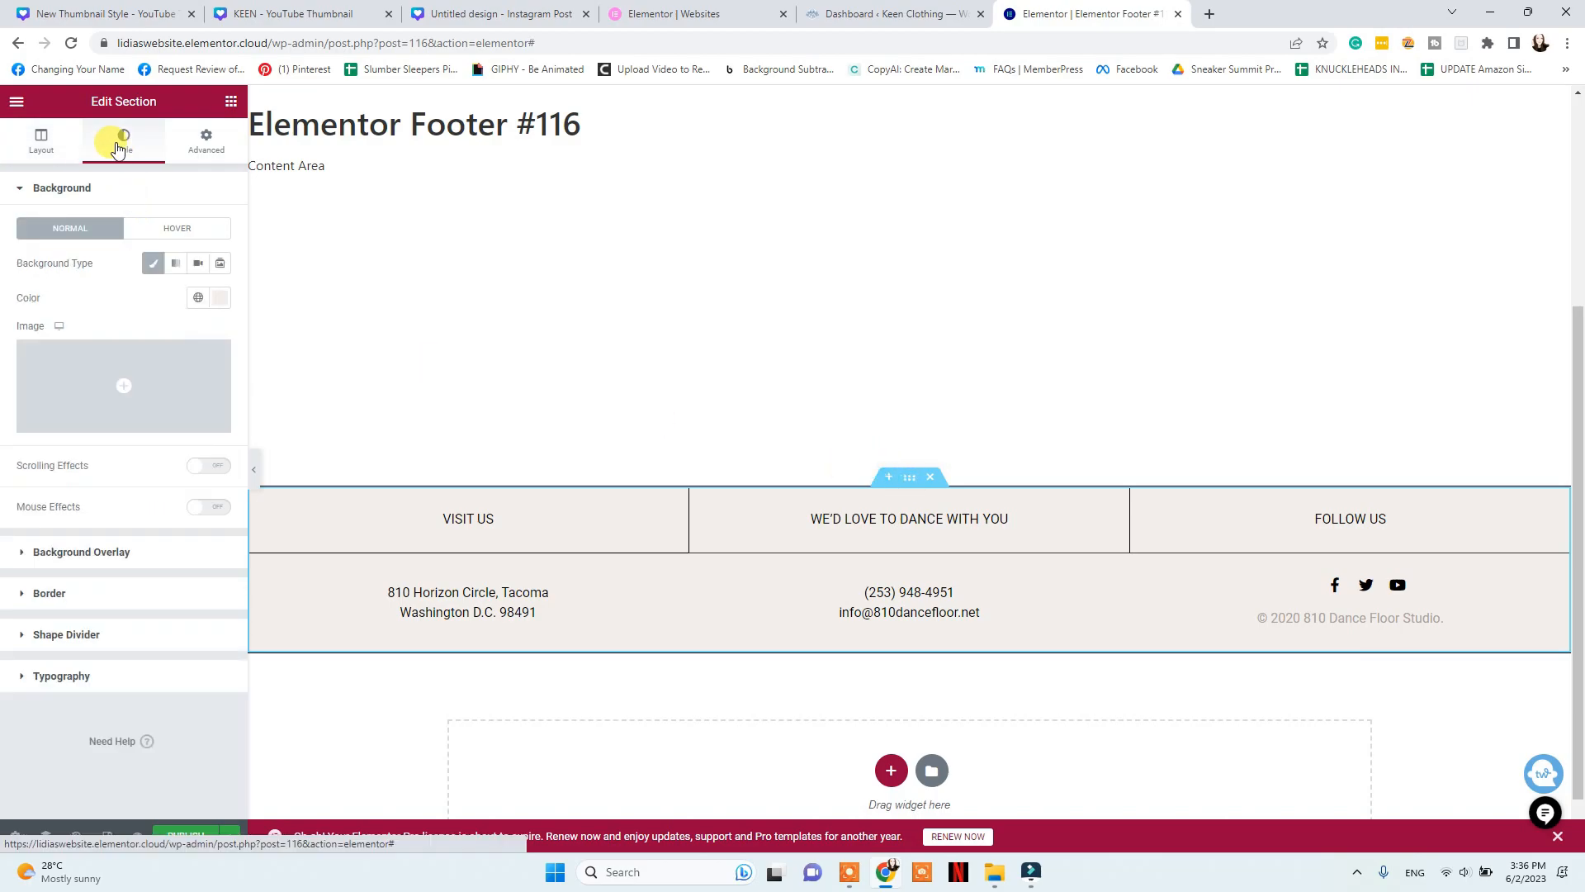
pyautogui.click(219, 297)
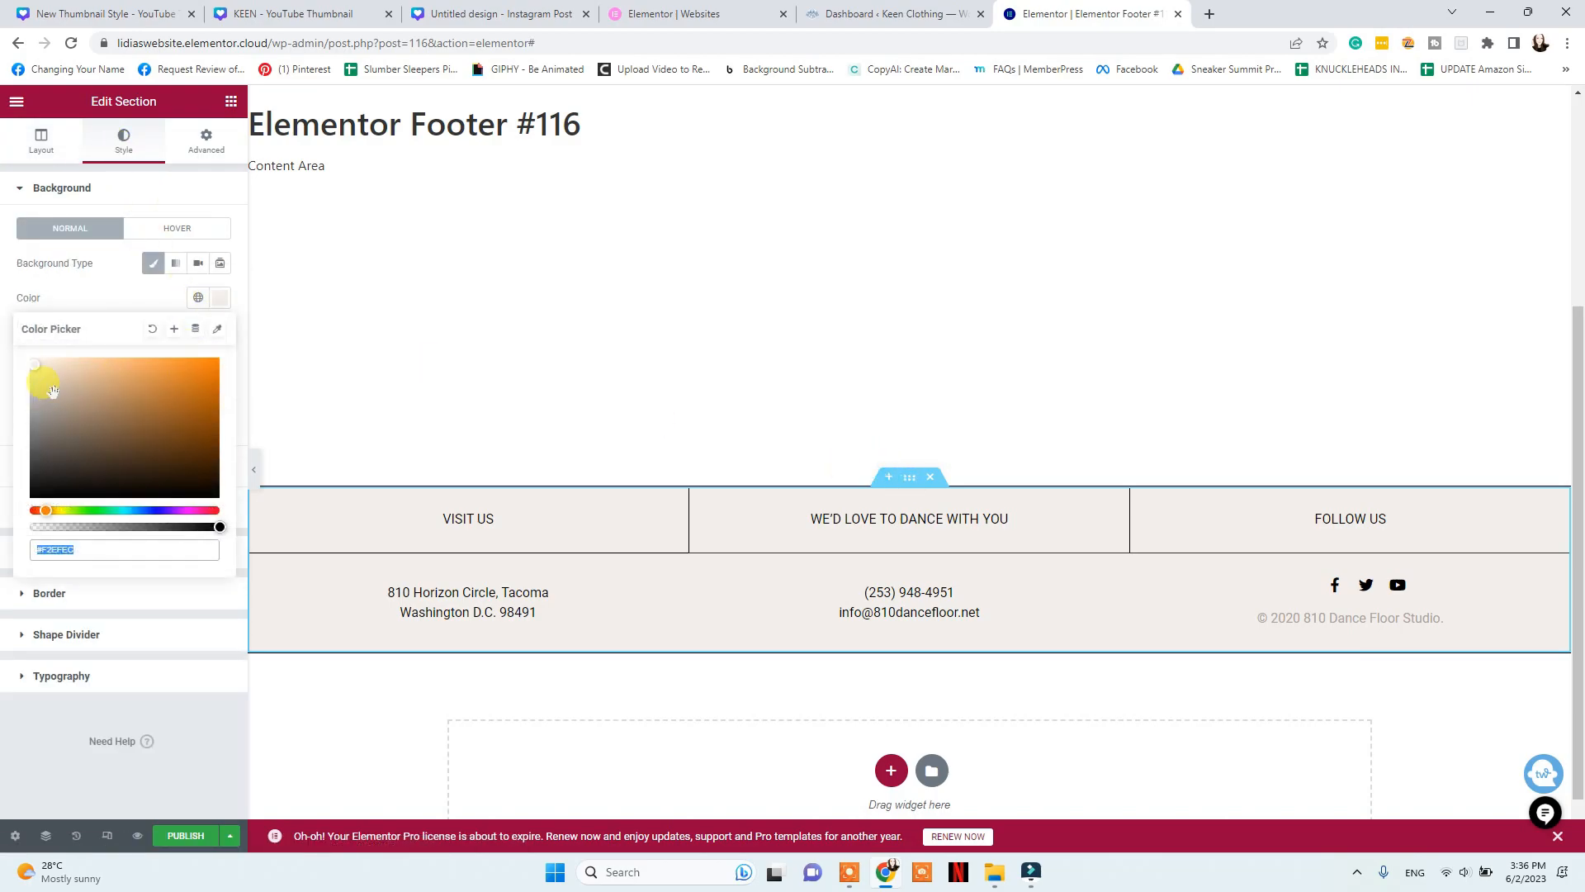
pyautogui.click(35, 359)
pyautogui.moveTo(29, 364); pyautogui.dragTo(19, 364)
pyautogui.click(44, 363)
pyautogui.moveTo(95, 521); pyautogui.dragTo(148, 510)
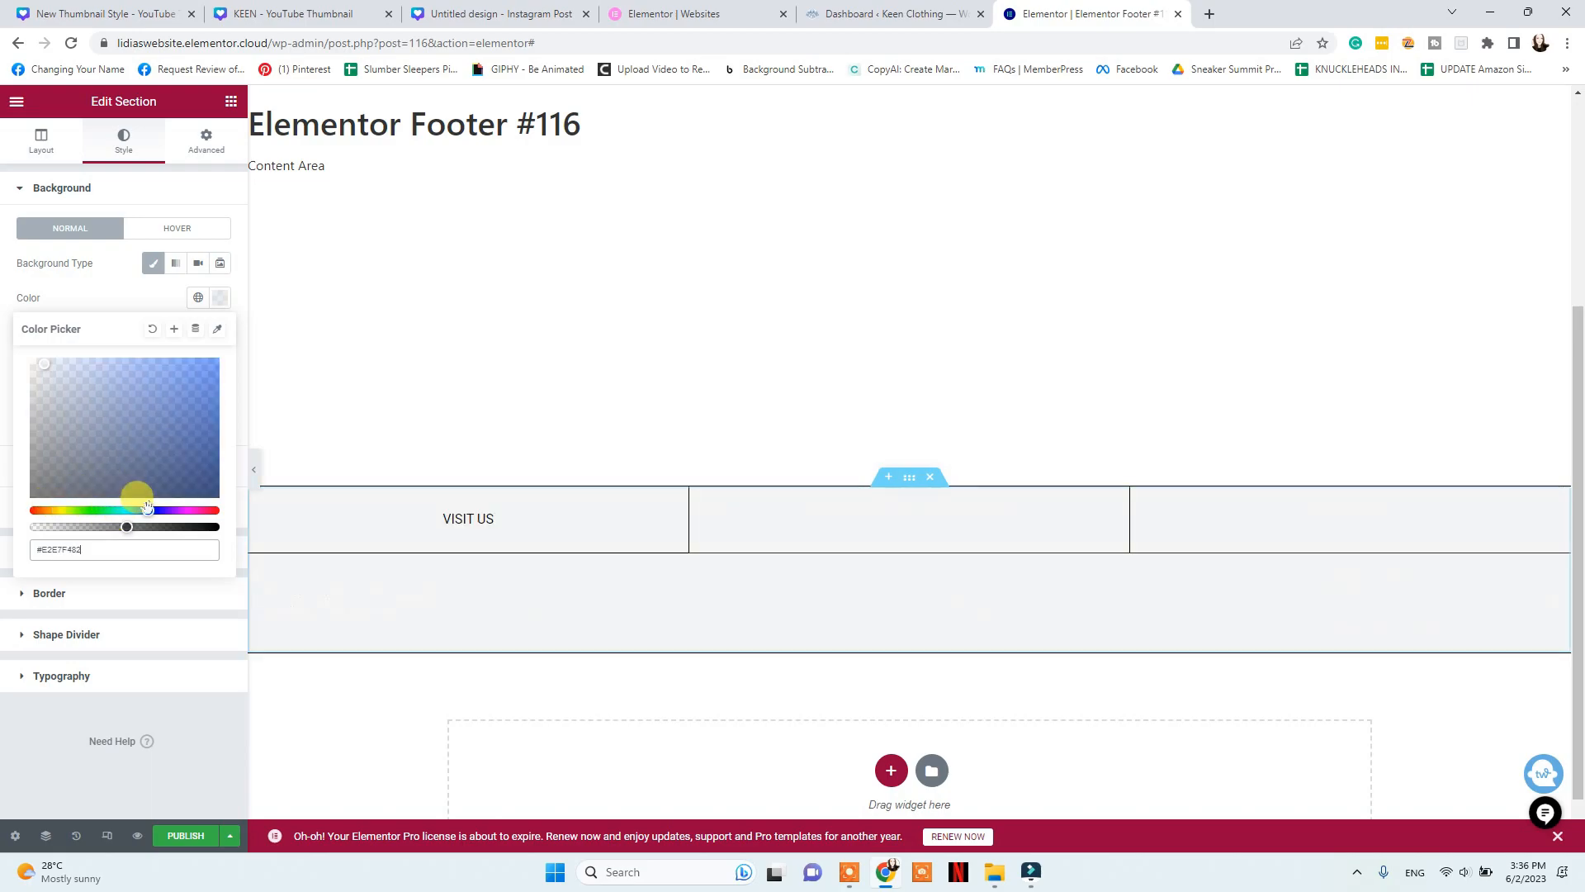
pyautogui.click(140, 366)
pyautogui.moveTo(170, 371); pyautogui.dragTo(233, 362)
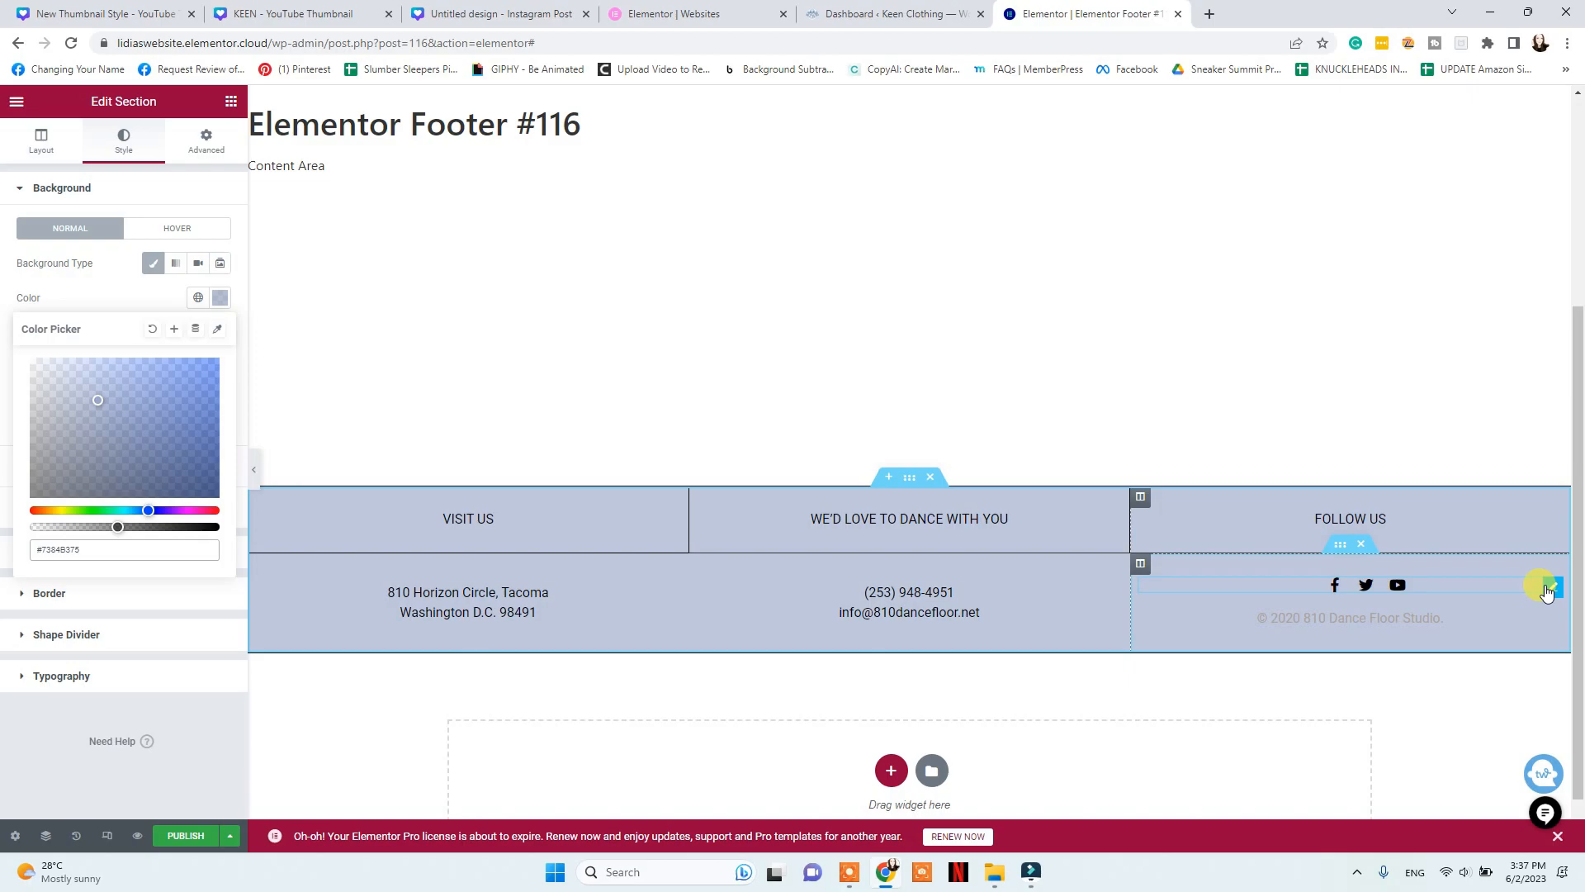
# Add a WordPress icon to the social icons in the footer's Follow Us column
pyautogui.click(1549, 589)
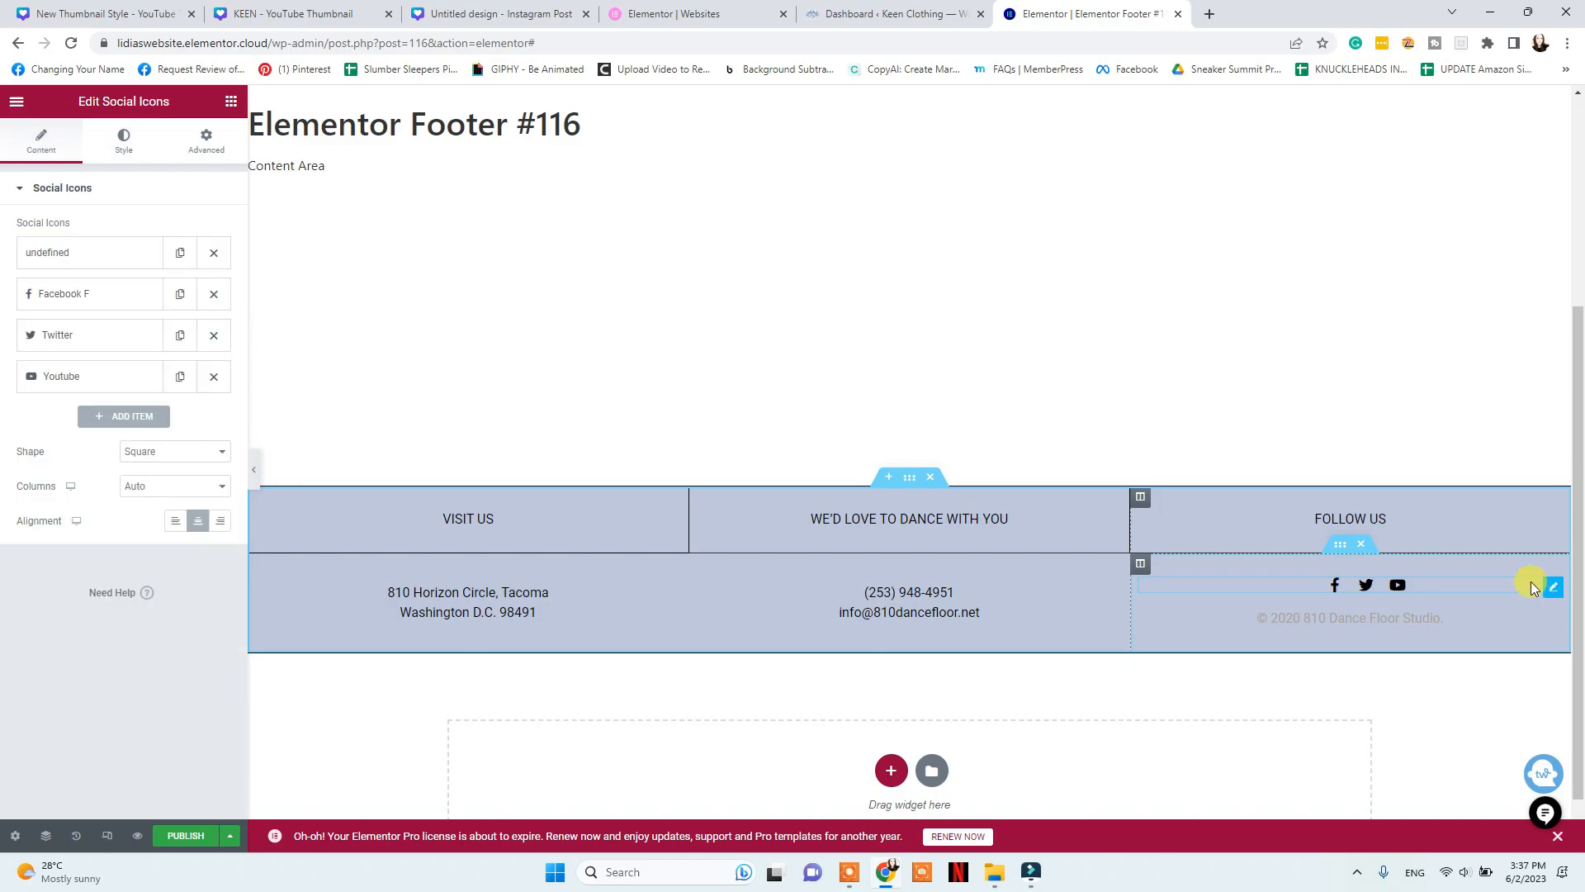
pyautogui.click(106, 415)
pyautogui.click(130, 518)
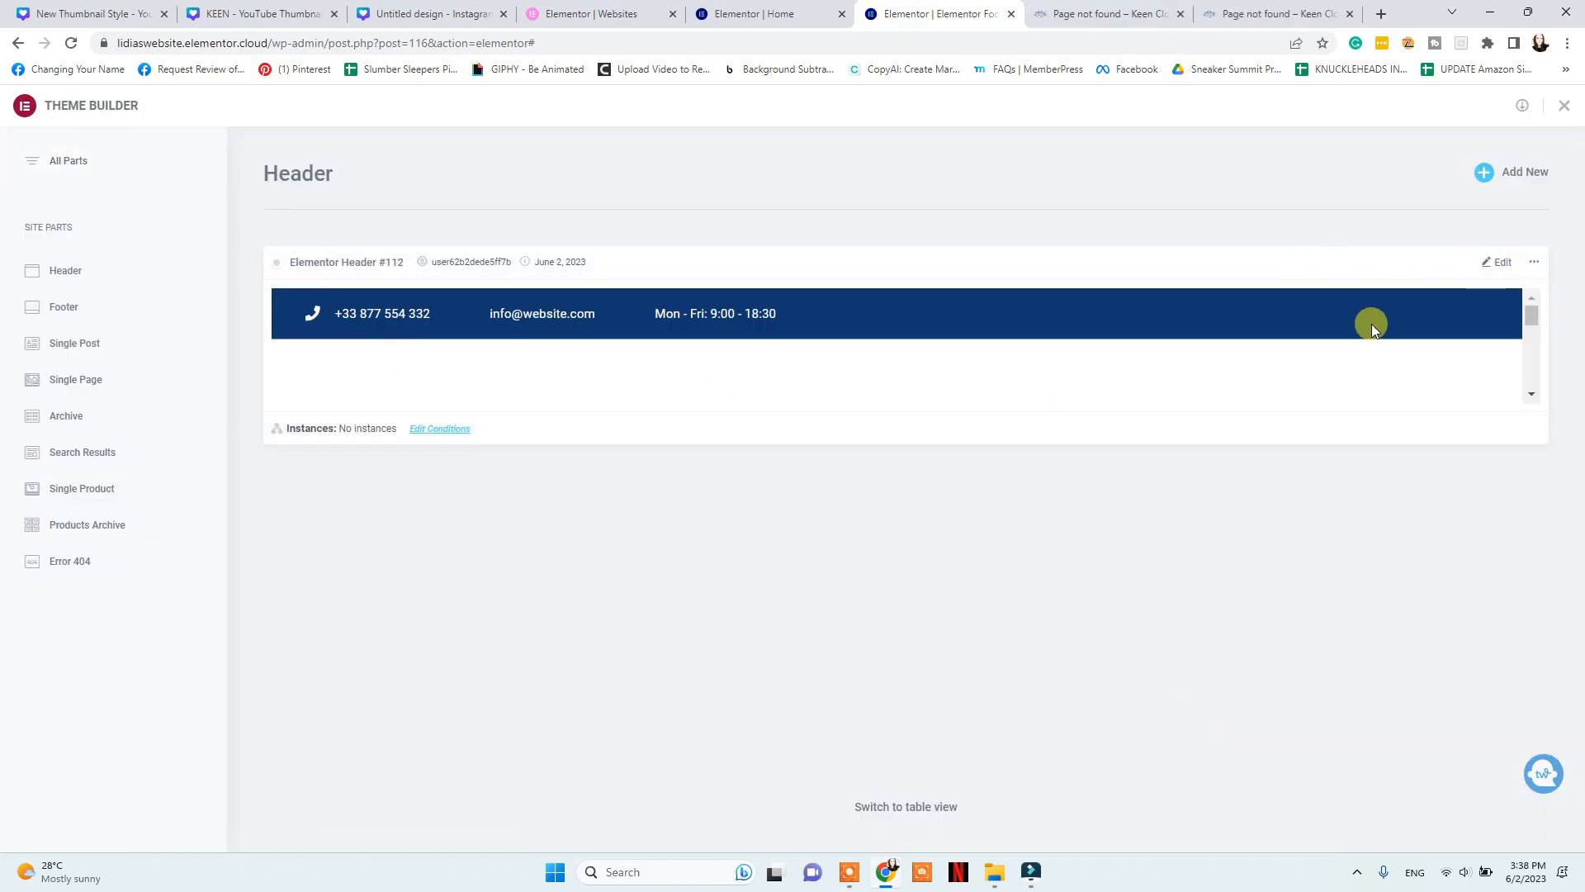
# Set the header template's display condition to include the Entire Site and save it
pyautogui.click(433, 430)
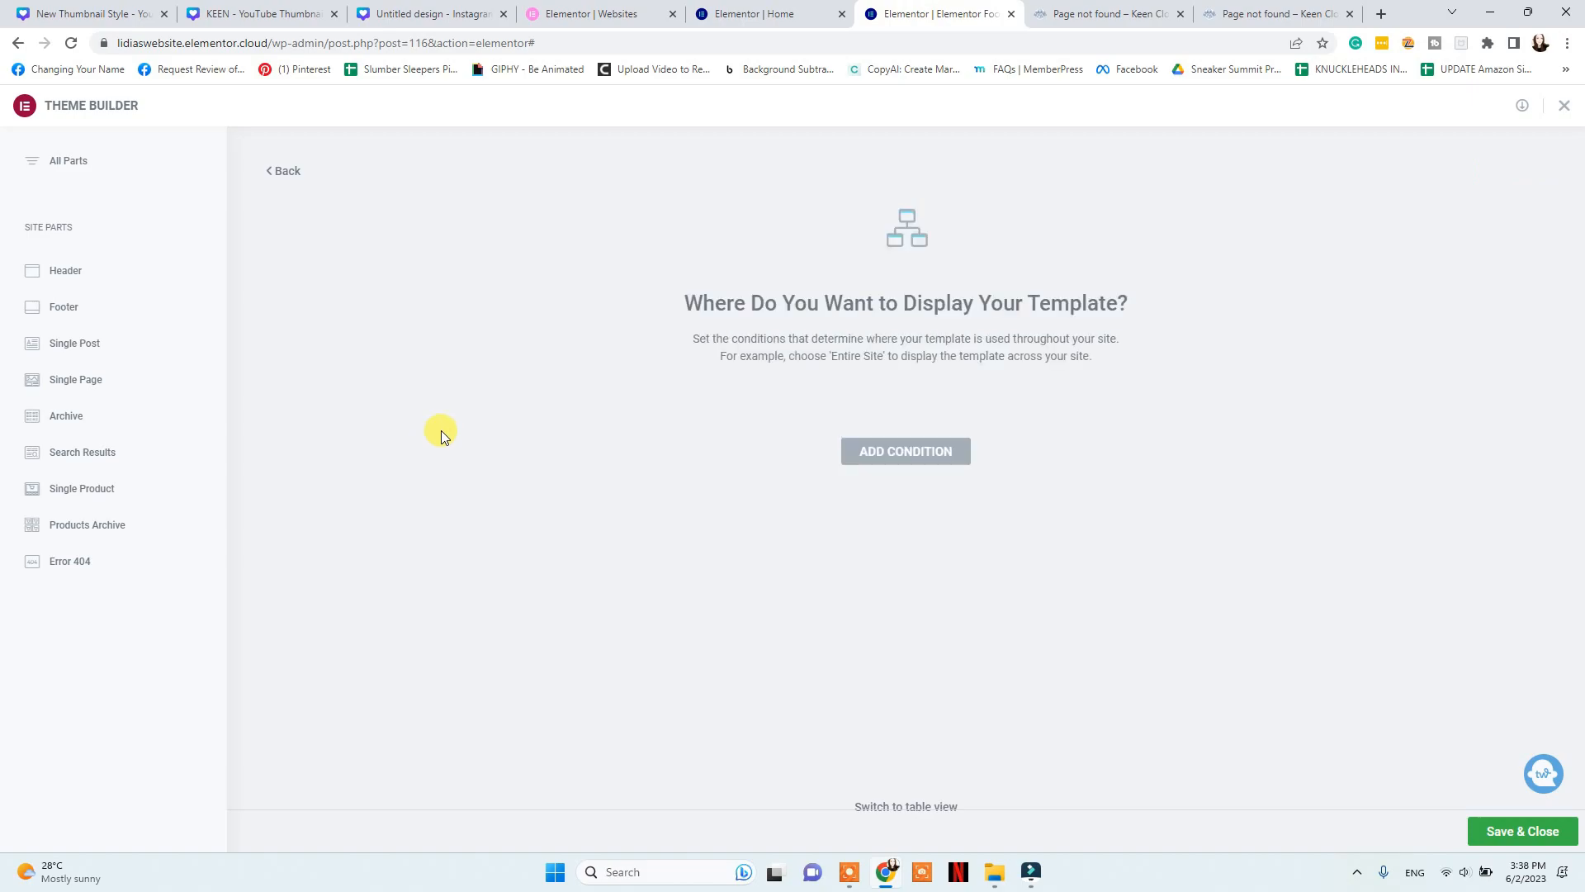
pyautogui.click(936, 466)
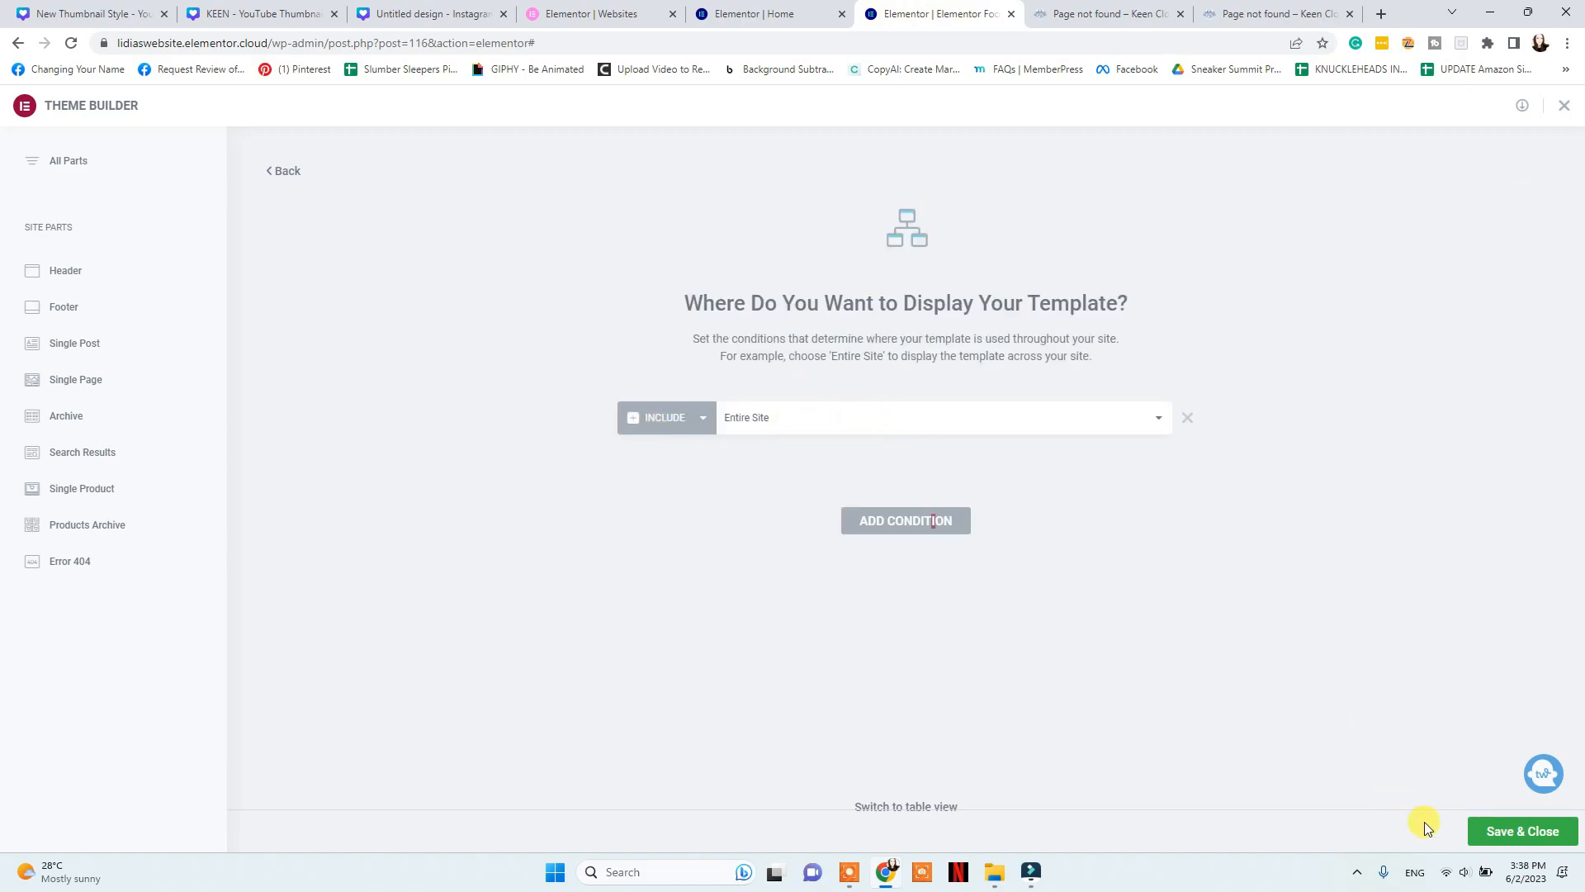
pyautogui.click(1488, 829)
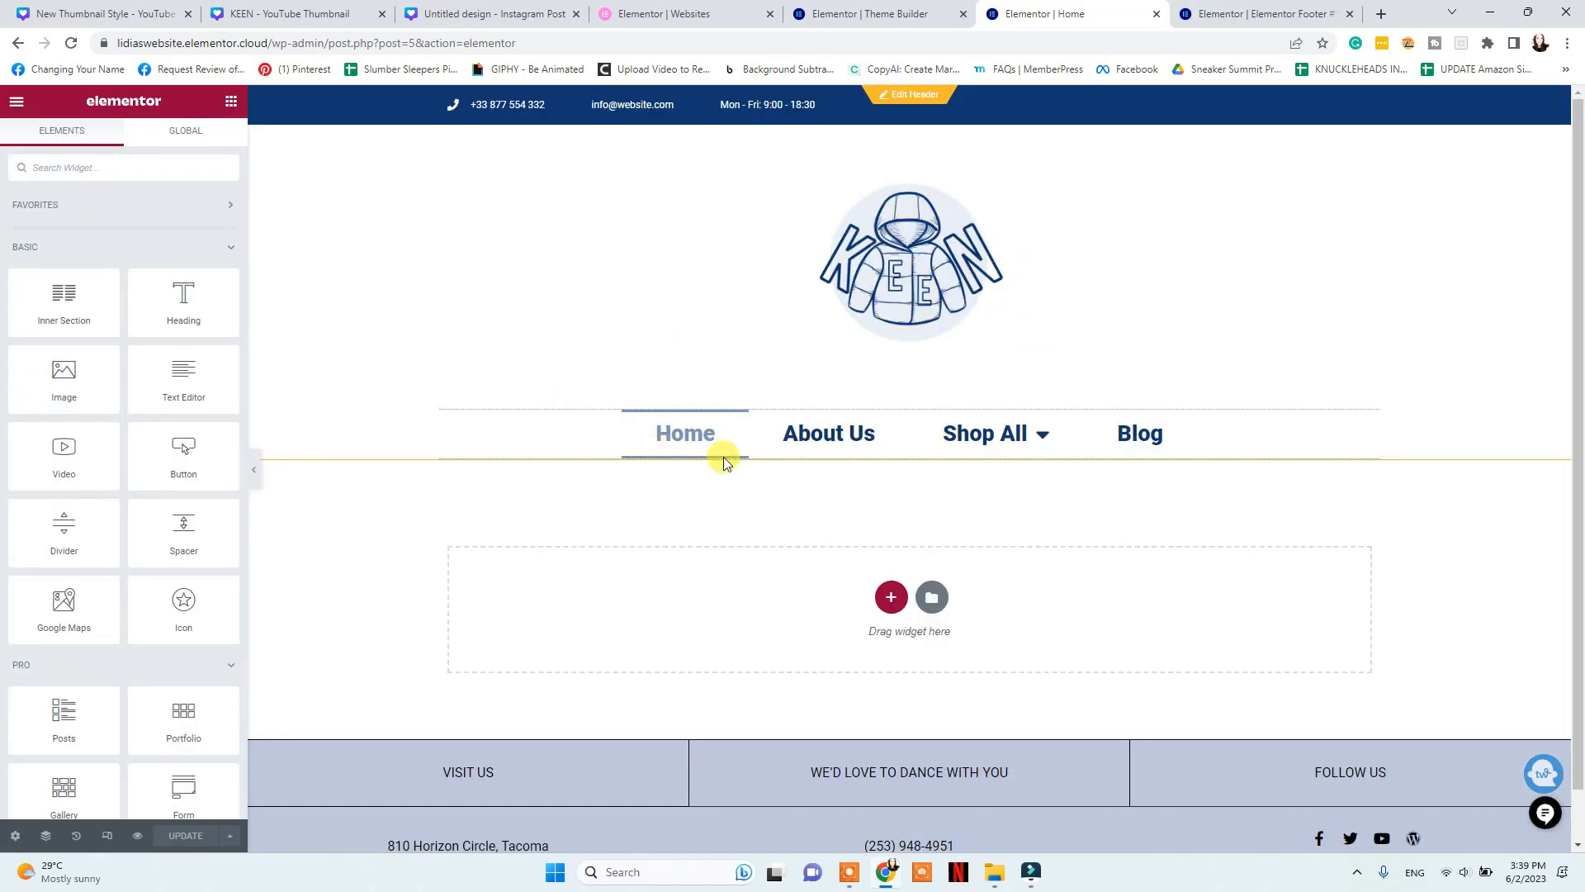
# Find the WooCommerce widgets with "woo" and place the Products widget in the empty section below the Home page's header
pyautogui.click(932, 599)
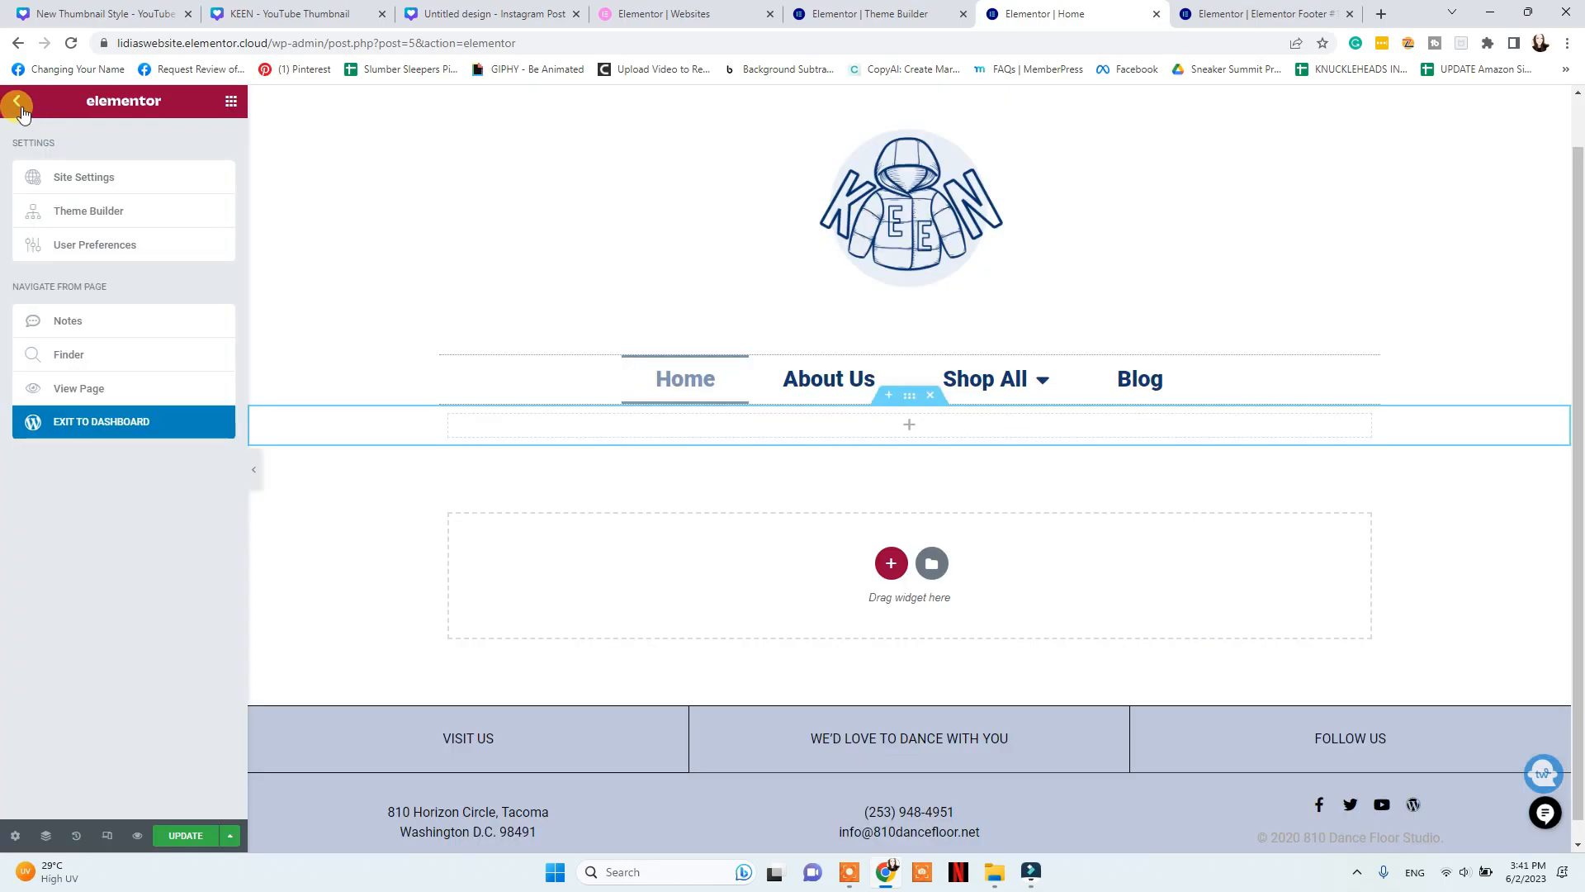
pyautogui.click(19, 104)
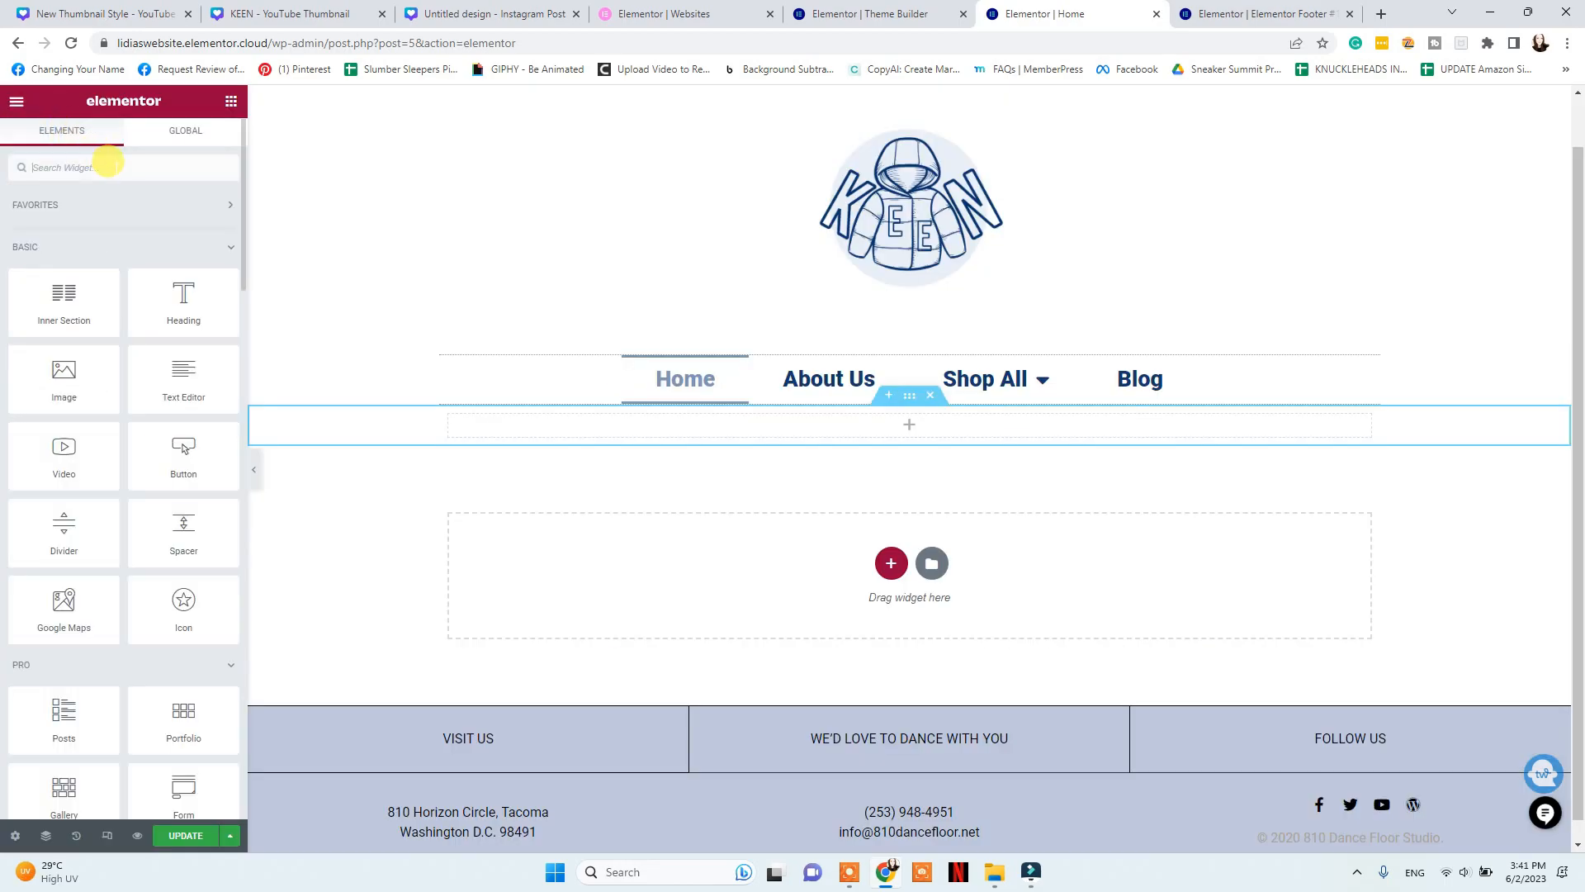
pyautogui.write('woo')
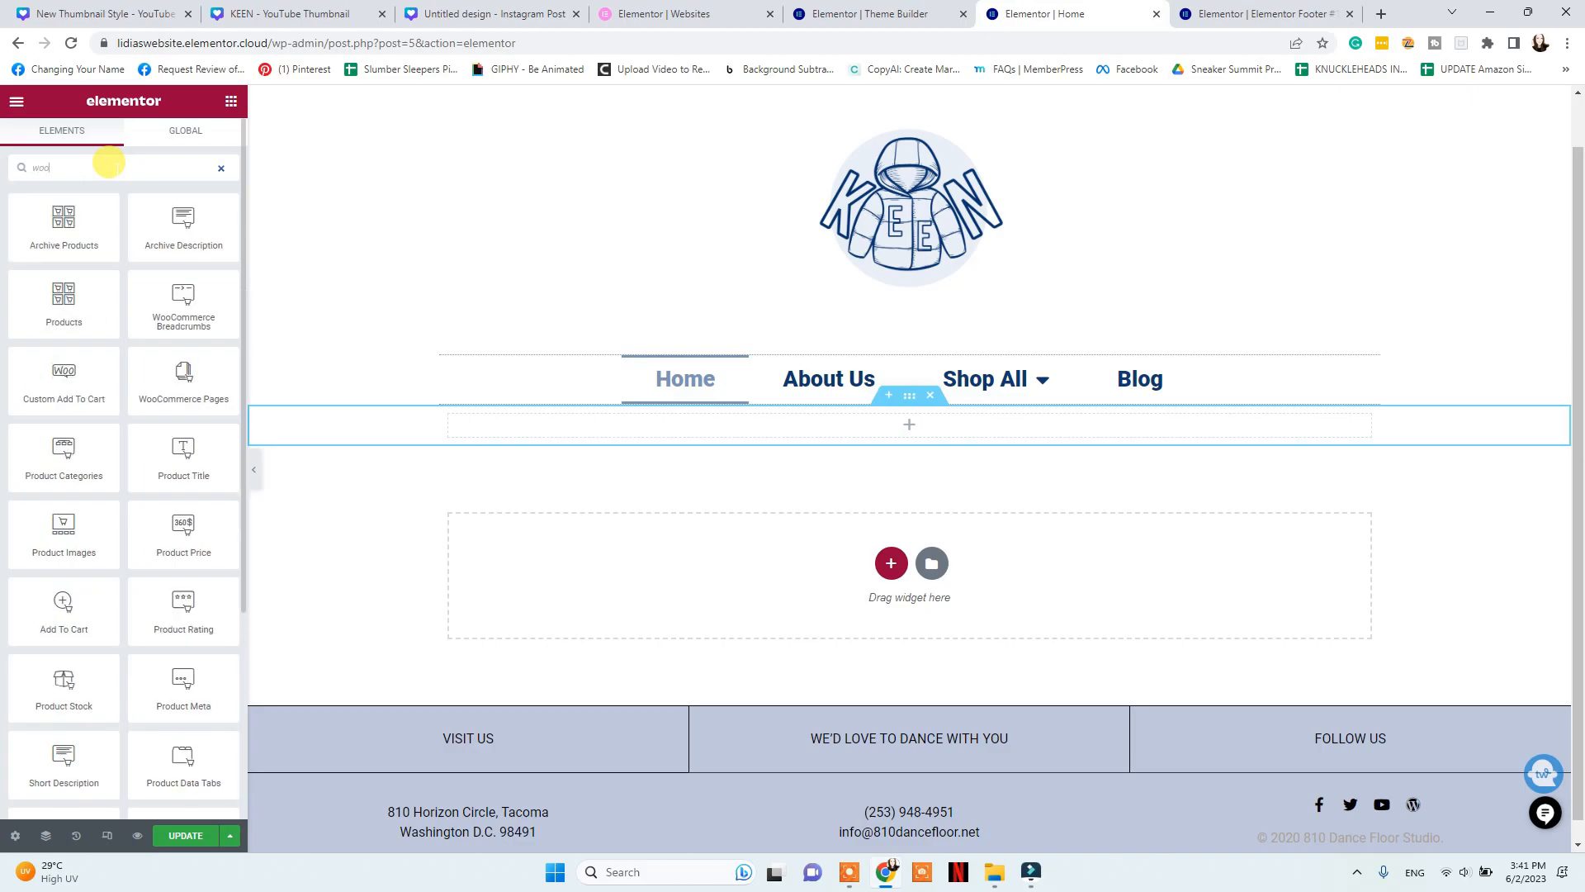
pyautogui.moveTo(70, 301); pyautogui.dragTo(927, 424)
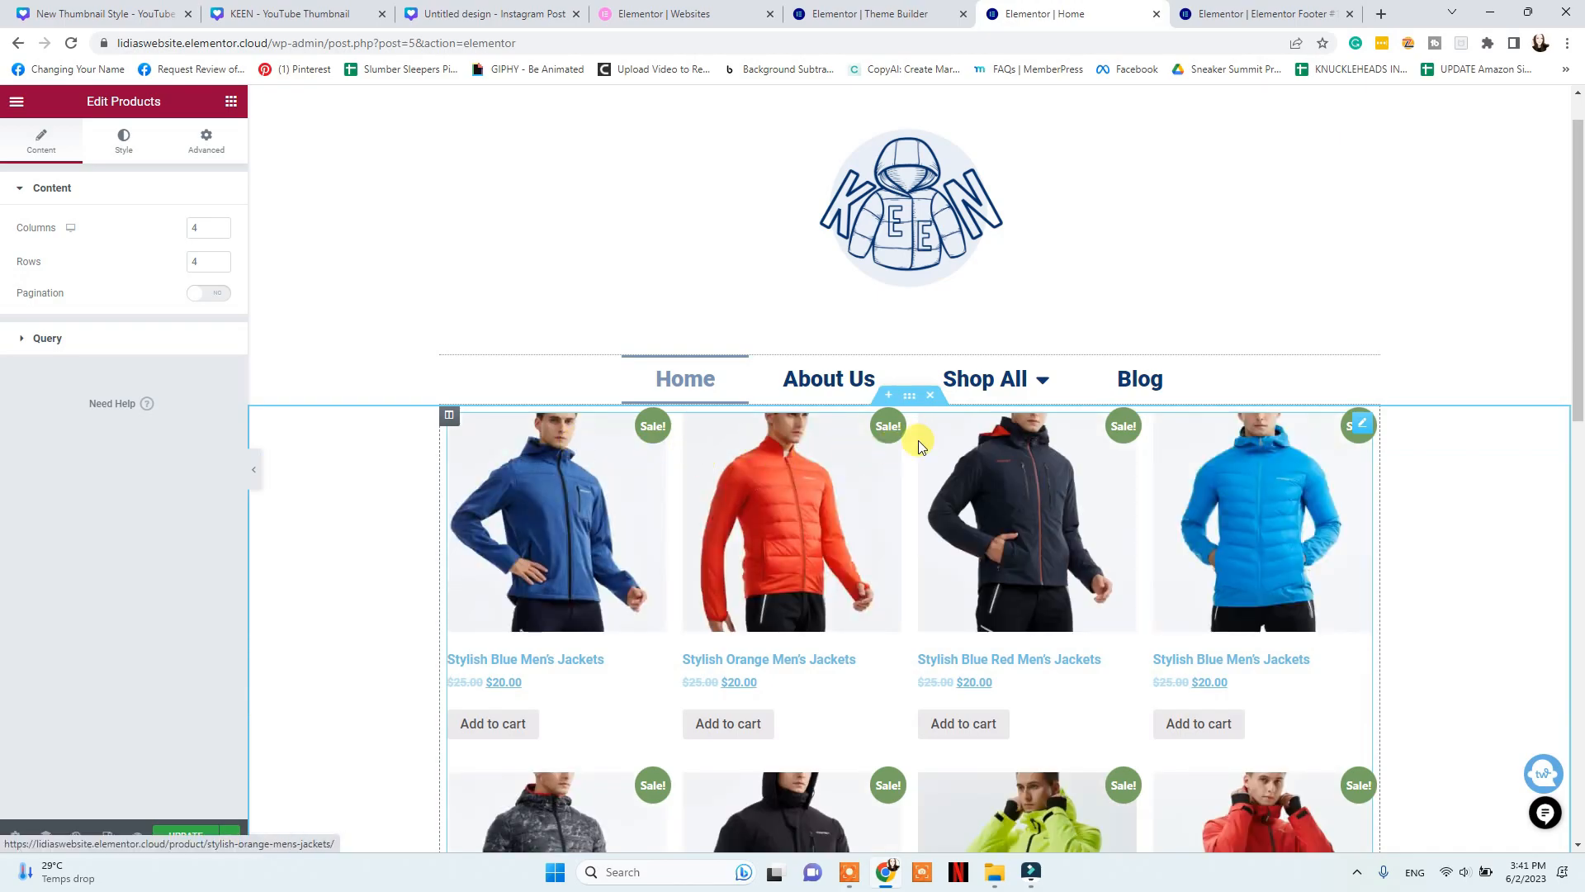
pyautogui.scroll(-7, 1451, 587)
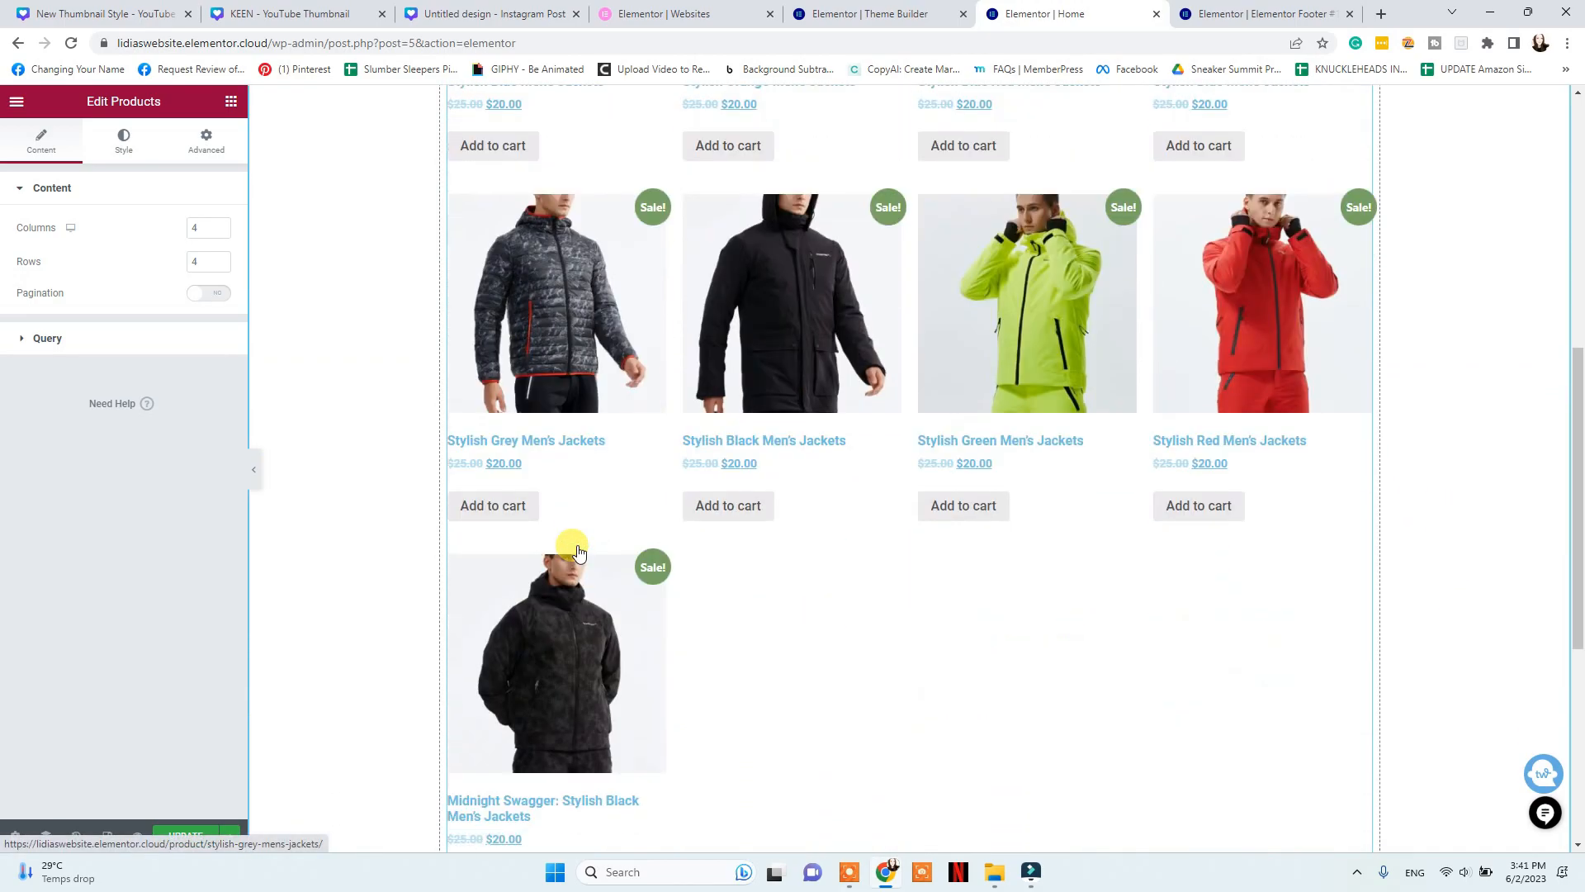
pyautogui.scroll(8, 1063, 613)
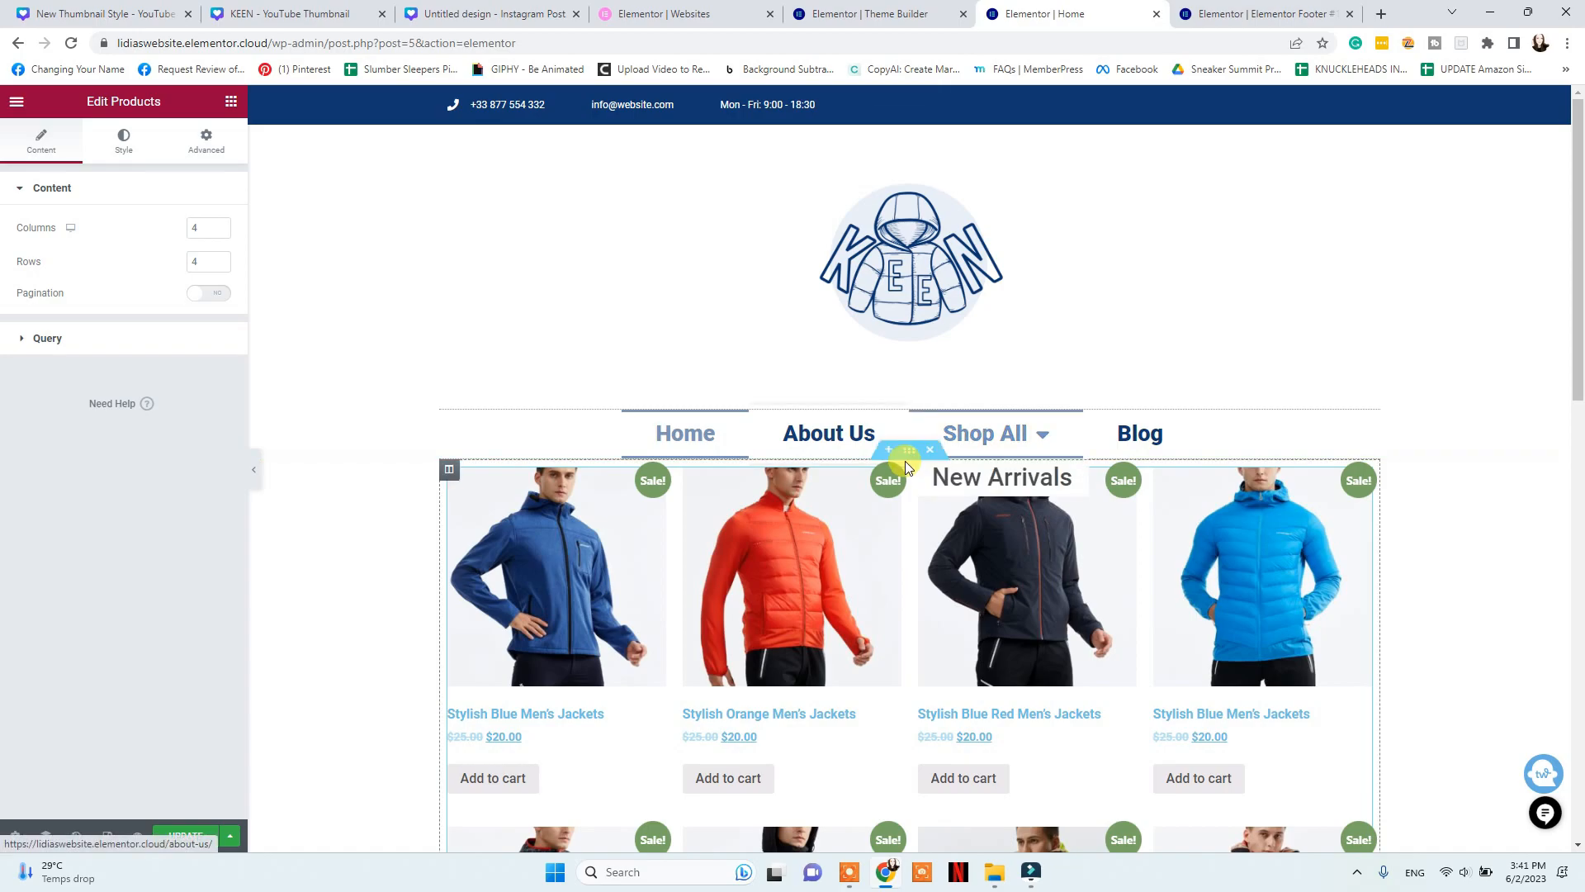
# Set the content width of the section holding the products to Full Width
pyautogui.click(909, 459)
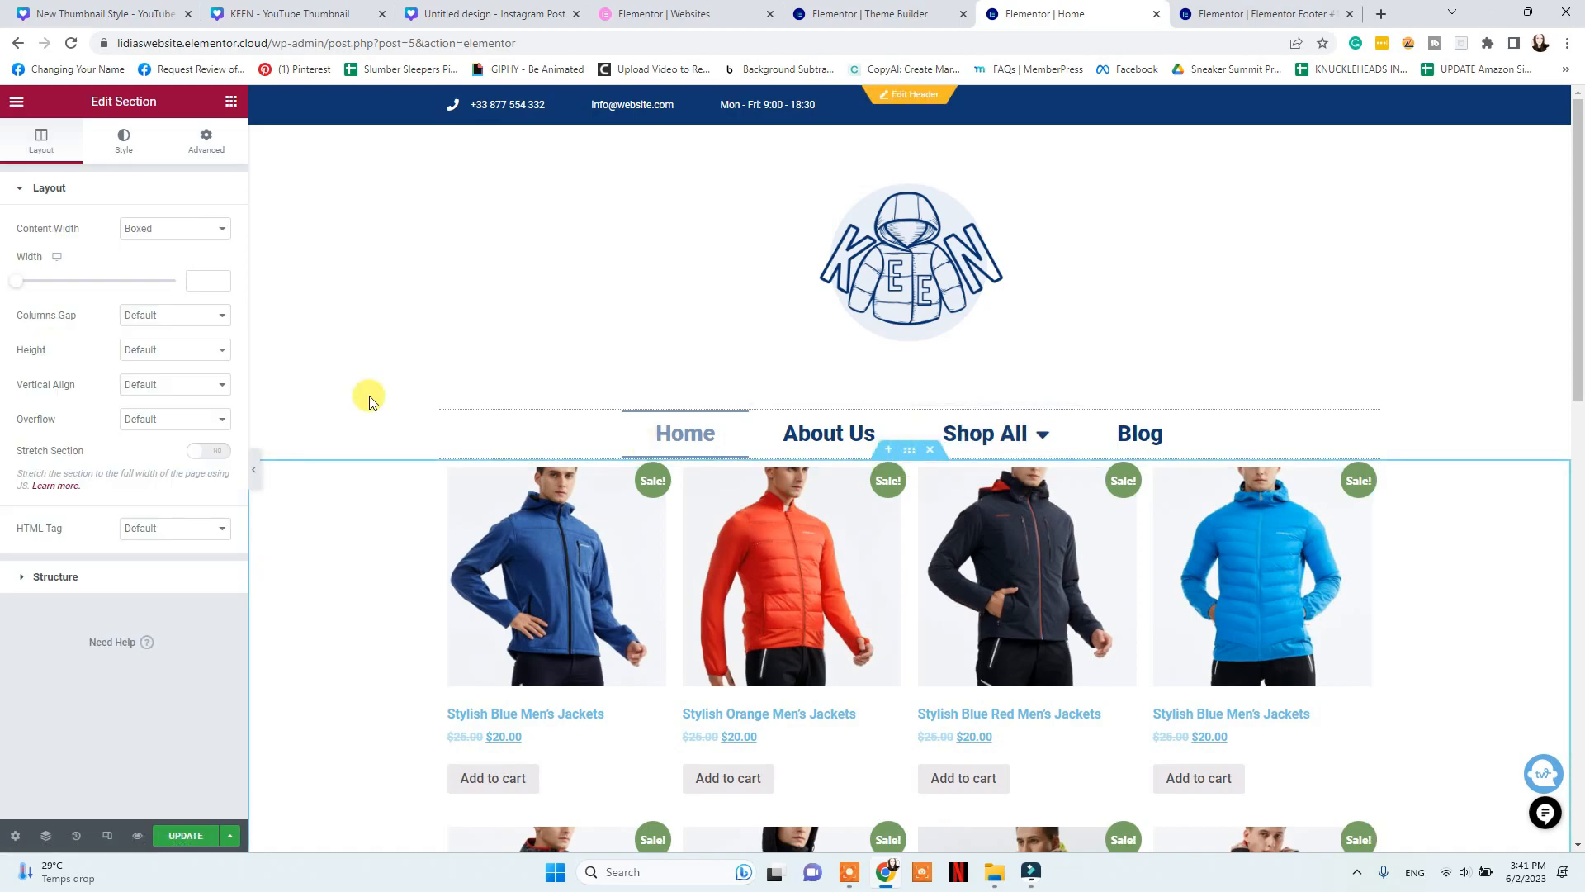
pyautogui.click(156, 245)
pyautogui.click(161, 259)
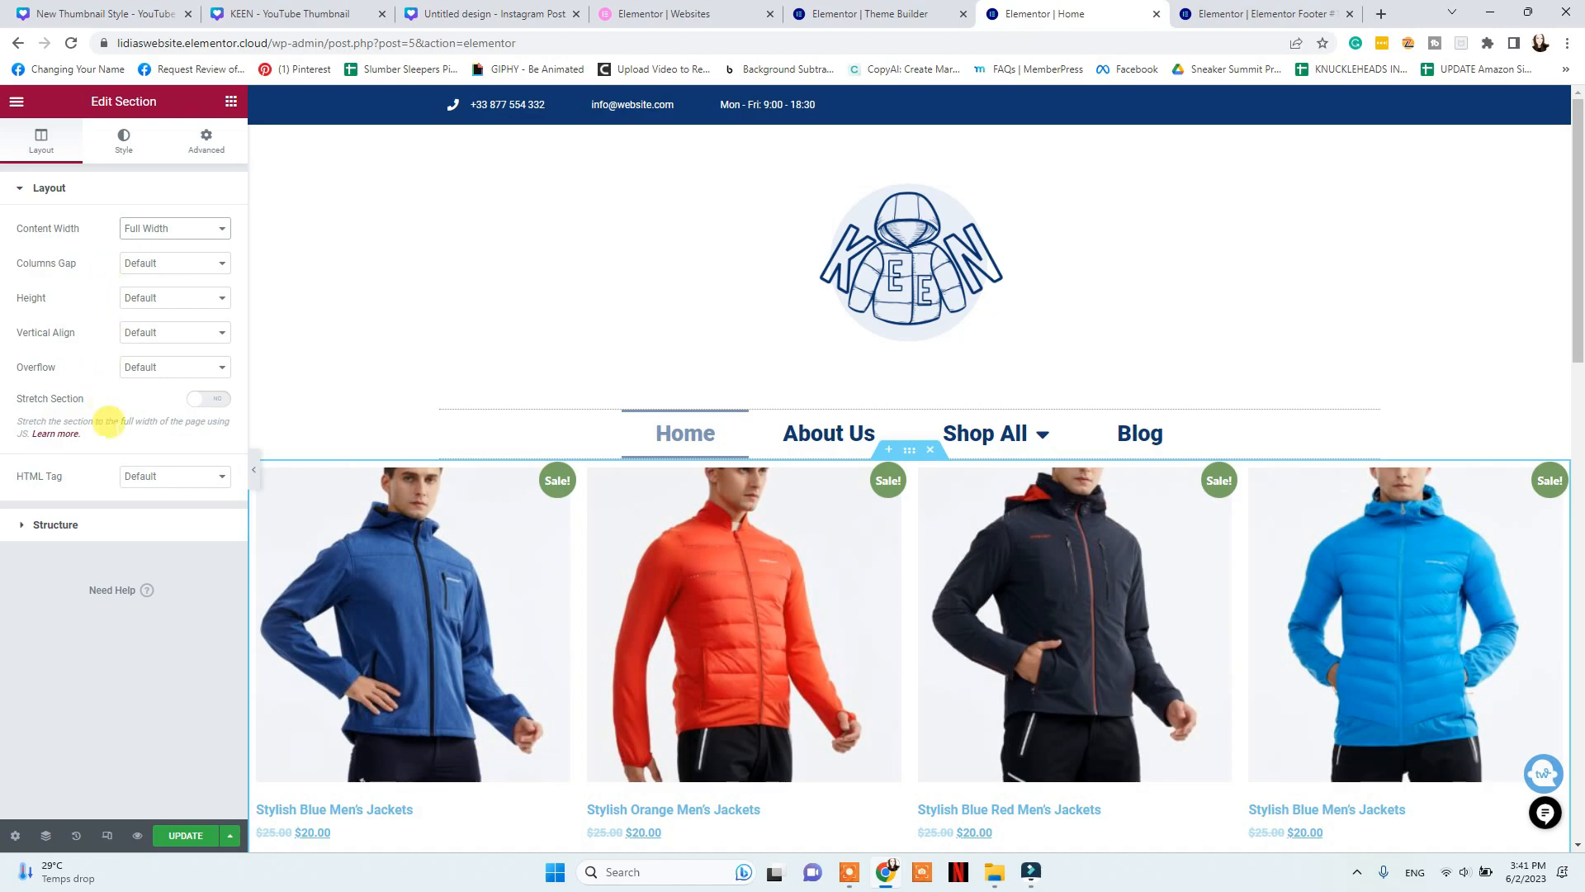
pyautogui.click(146, 514)
pyautogui.click(111, 188)
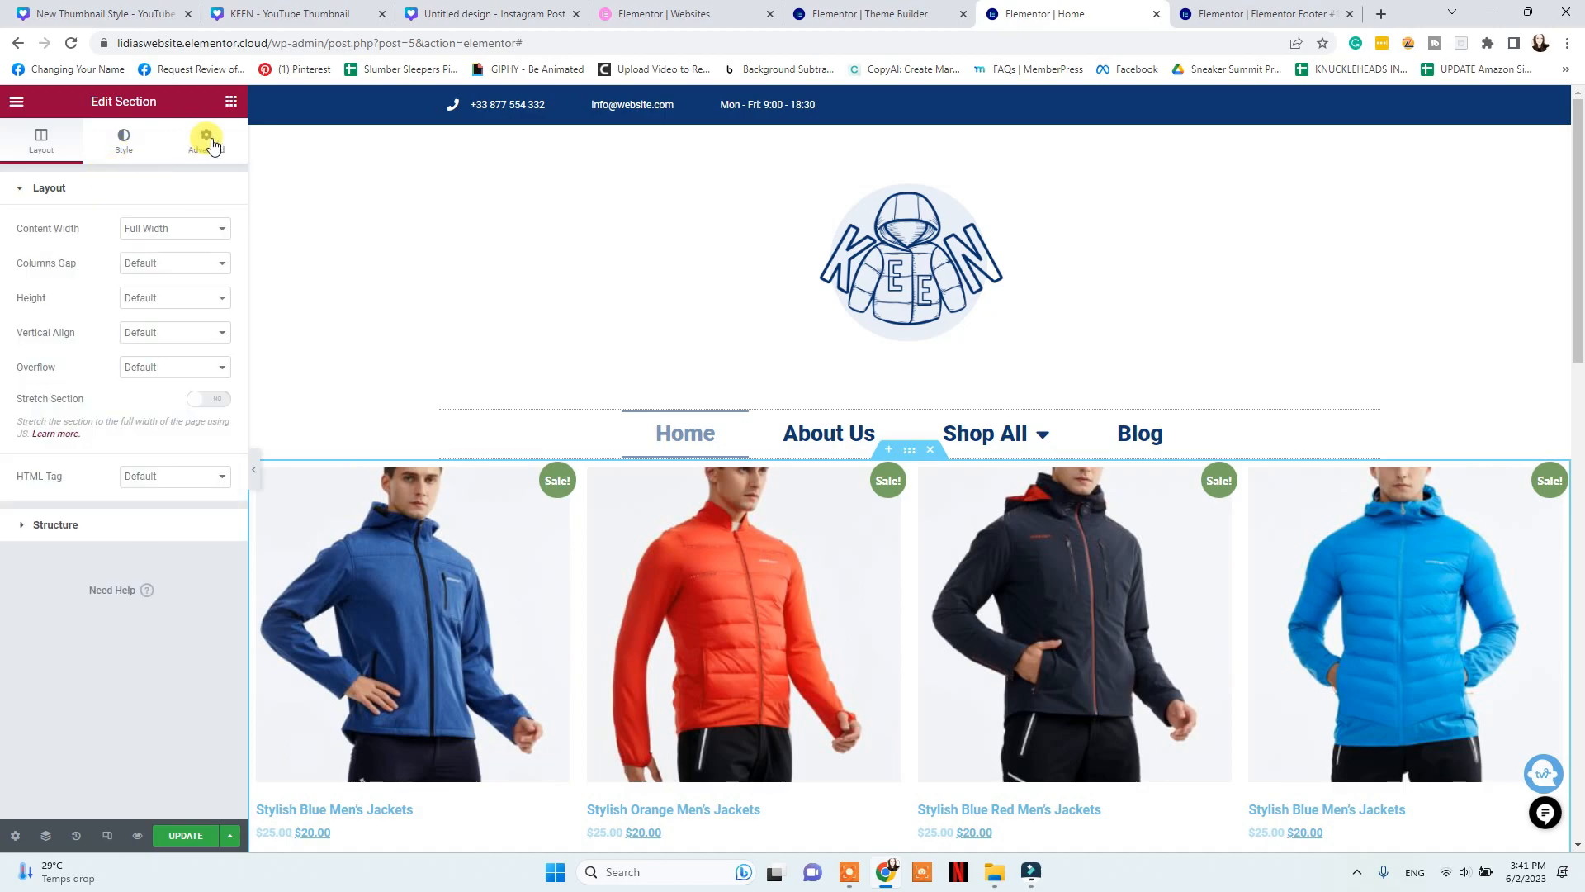
pyautogui.click(206, 140)
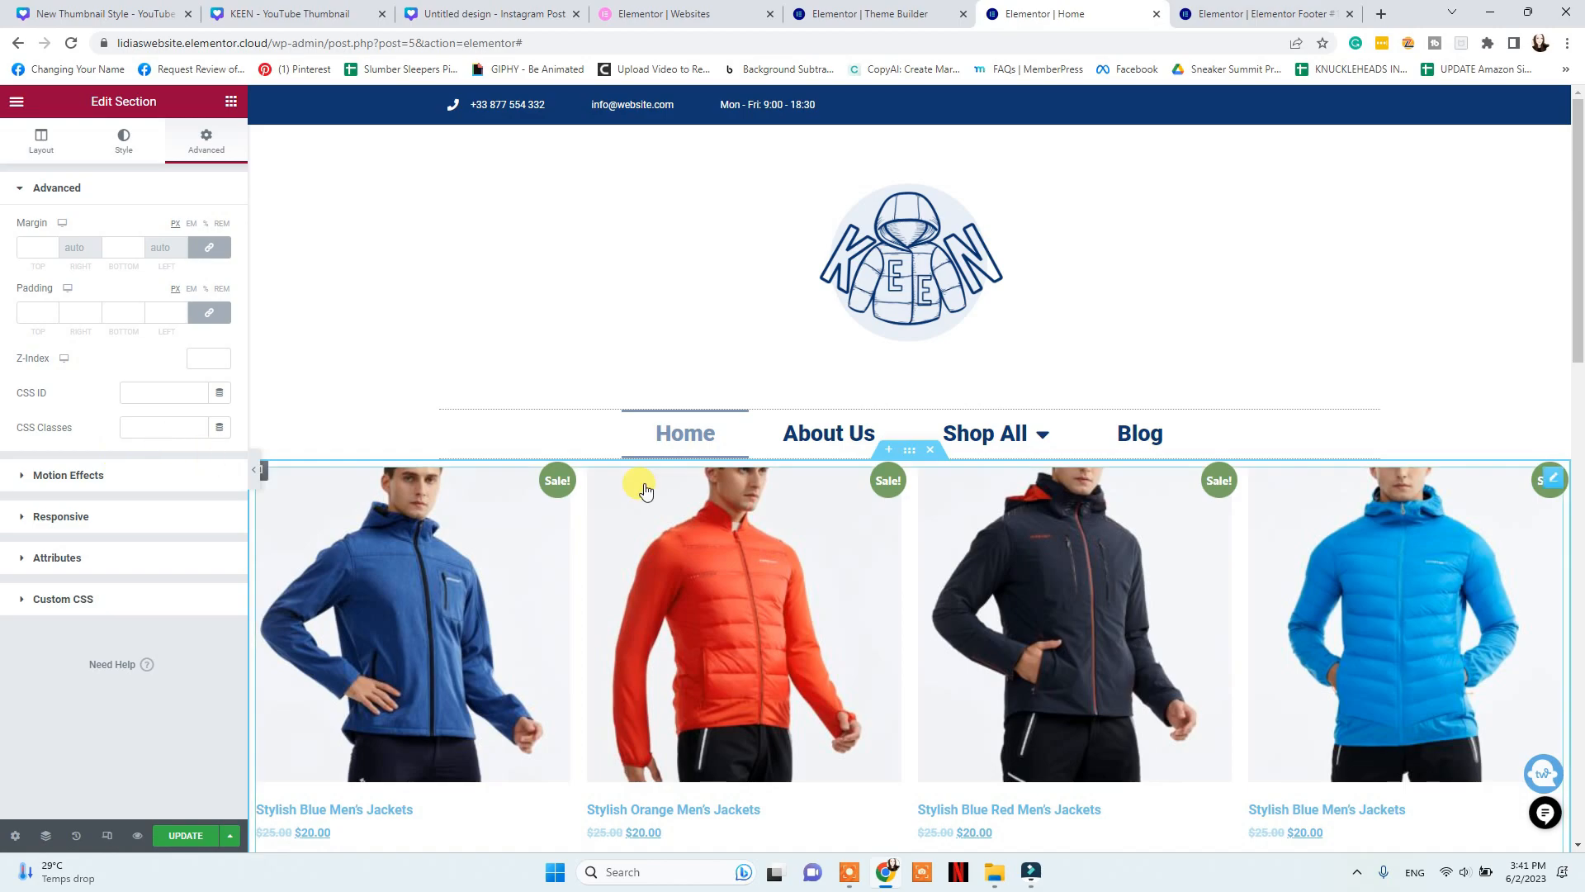
# Set the Products widget's grid to 3 columns and 6 rows
pyautogui.click(907, 487)
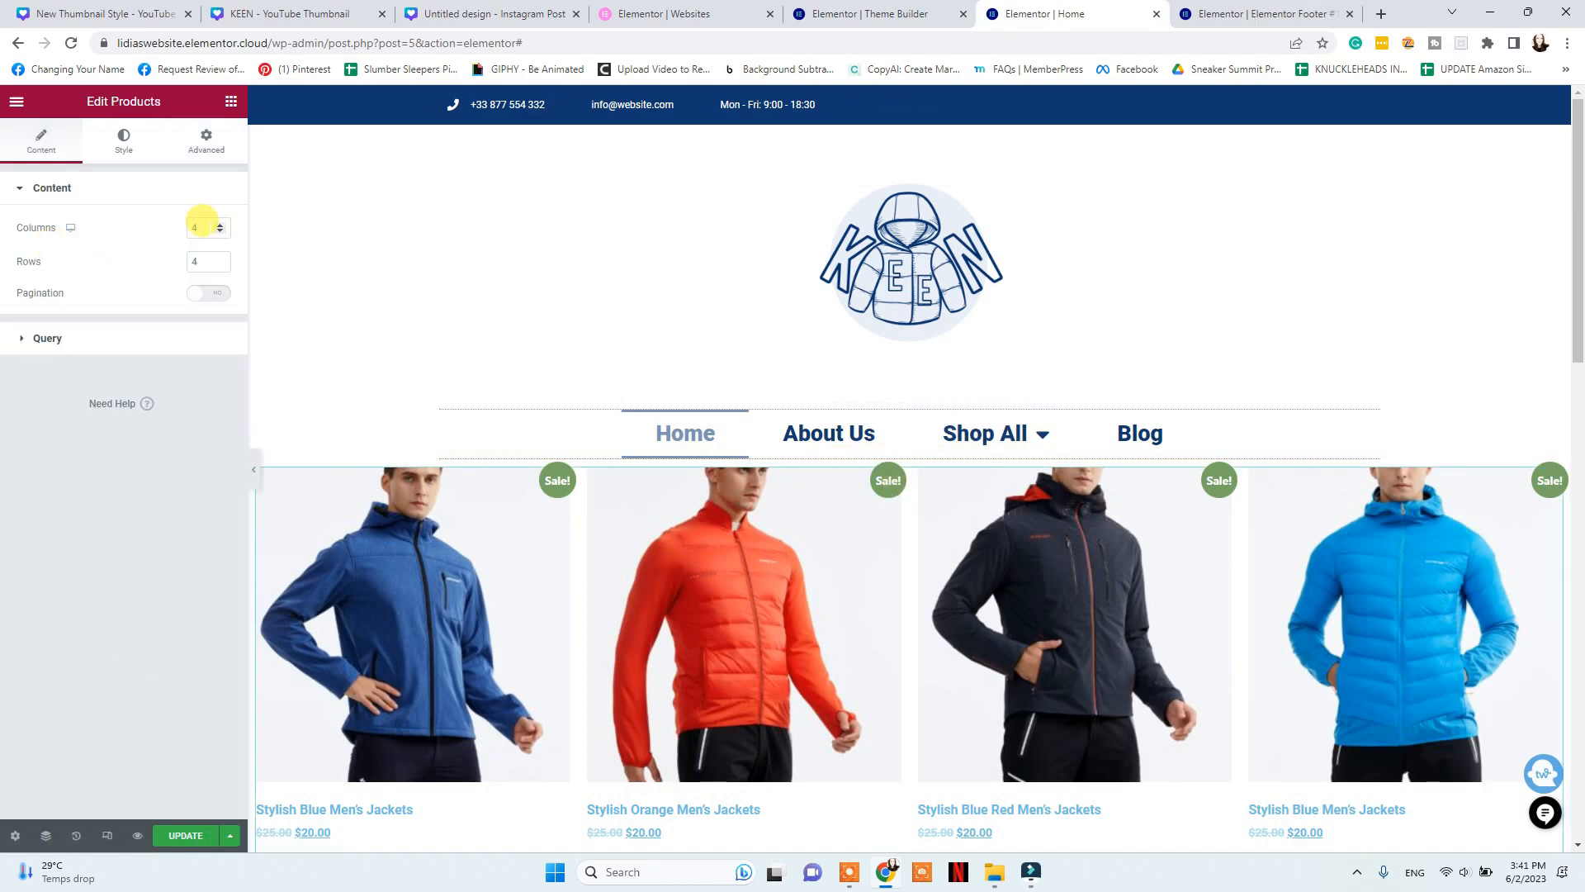
pyautogui.click(220, 225)
pyautogui.click(219, 231)
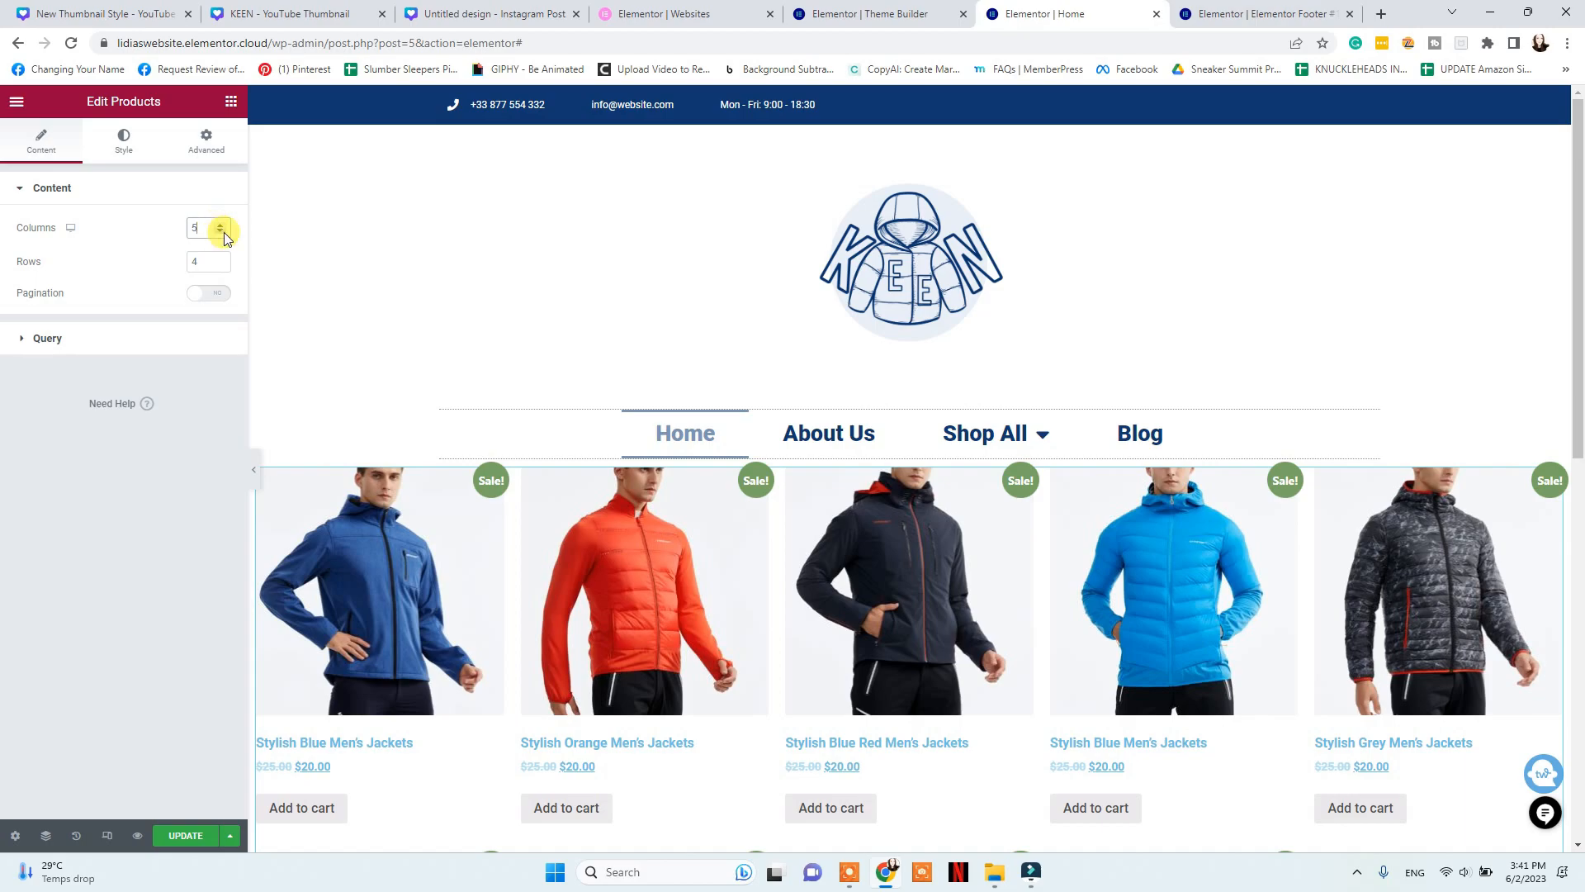
pyautogui.click(221, 232)
pyautogui.click(221, 257)
pyautogui.click(221, 258)
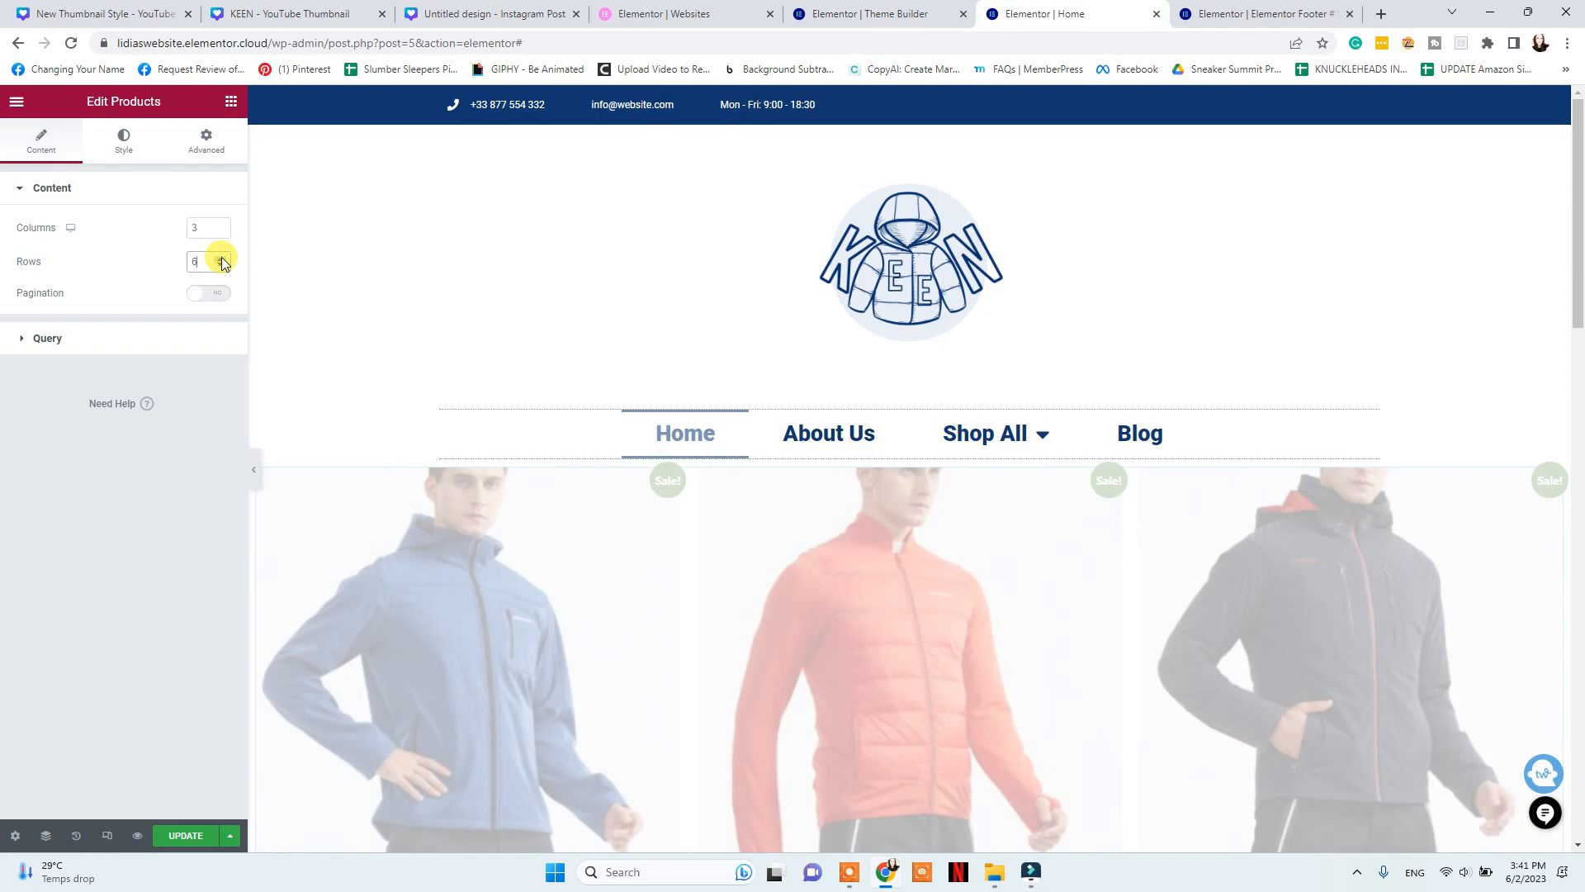
# Enable Pagination, Allow Order and Show Result Count for the Products widget
pyautogui.click(201, 295)
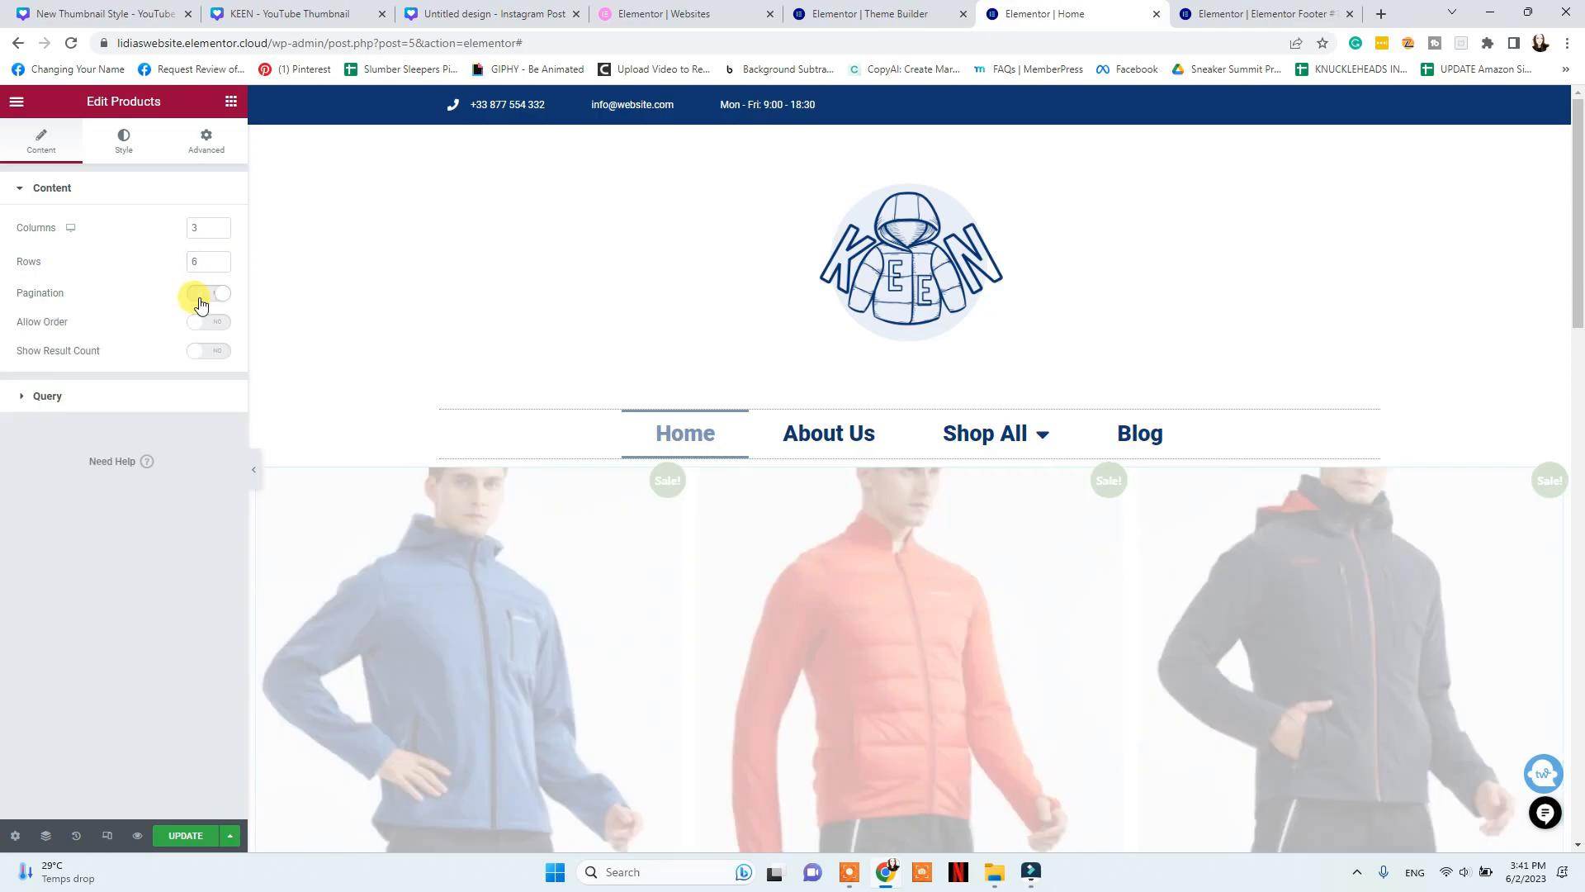
pyautogui.click(201, 295)
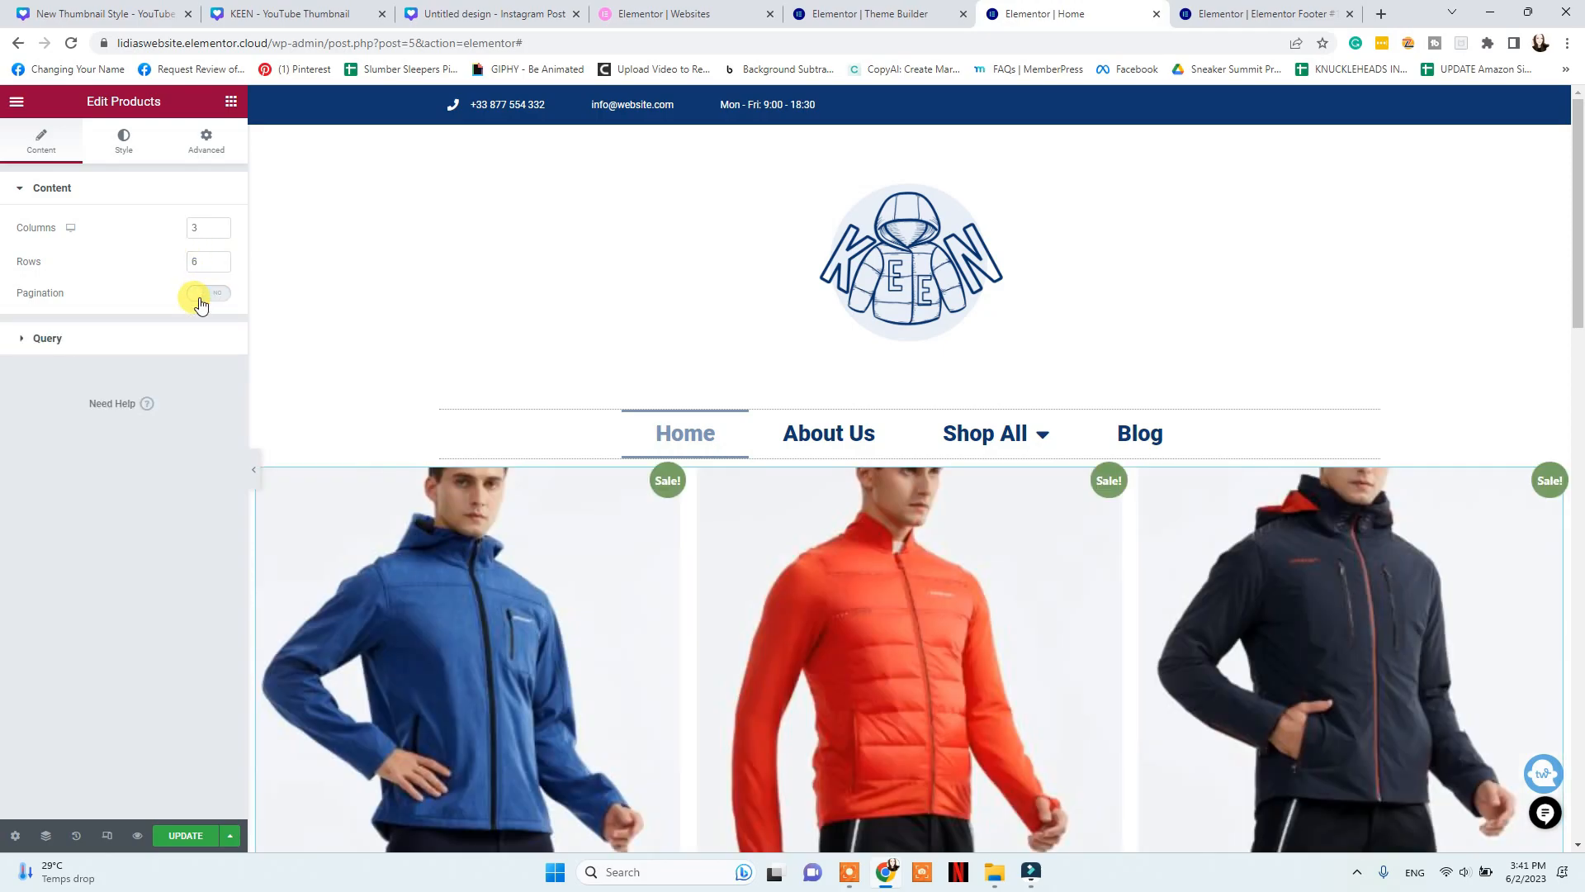
pyautogui.click(201, 297)
pyautogui.click(204, 323)
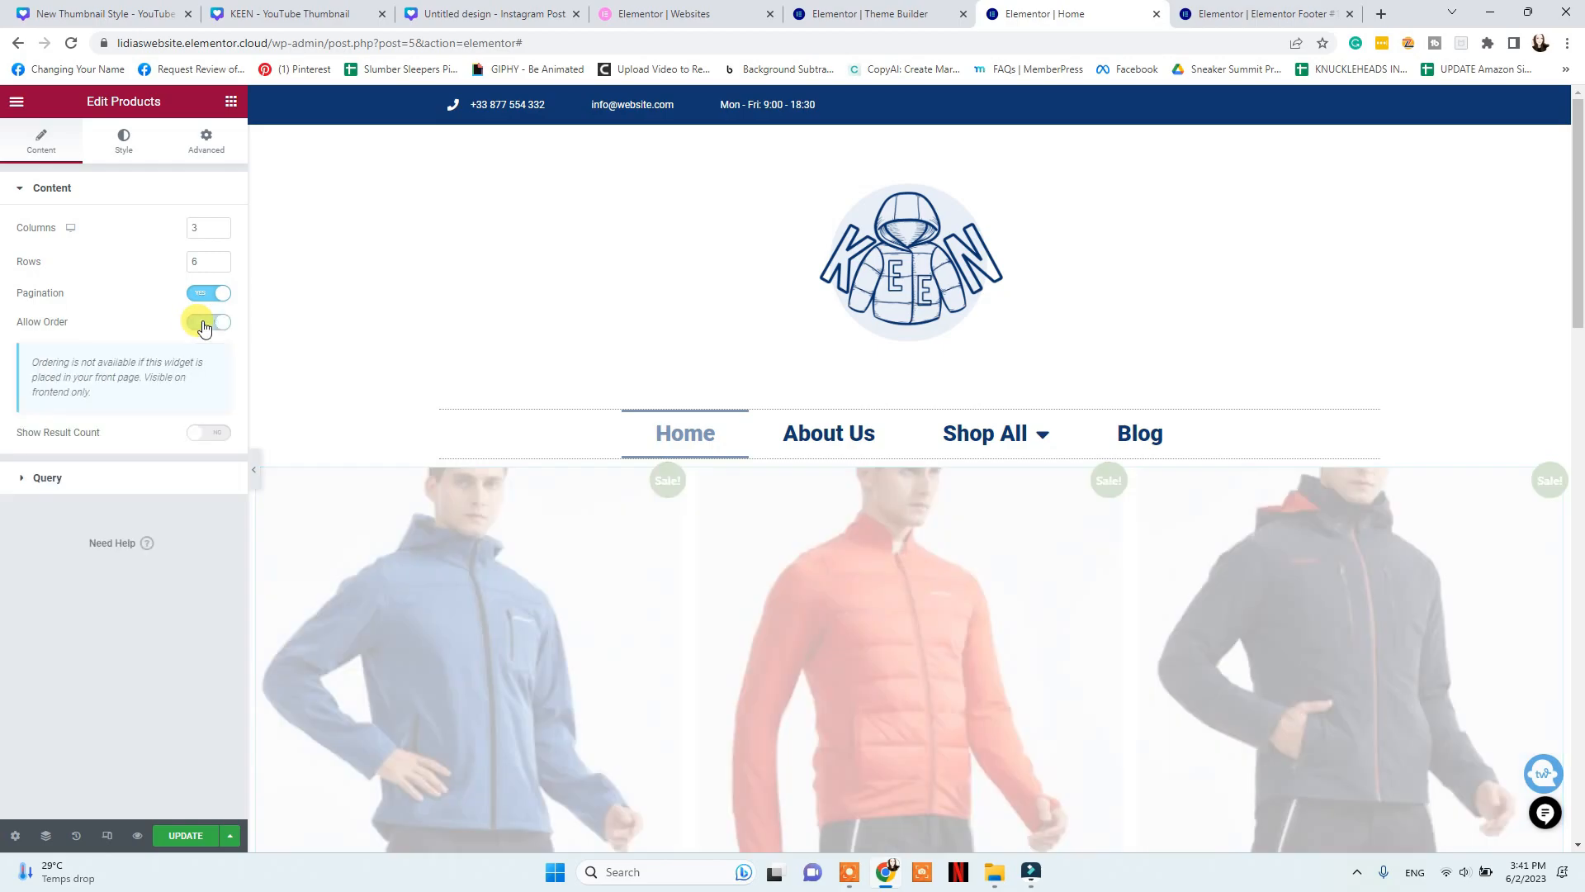
pyautogui.click(206, 432)
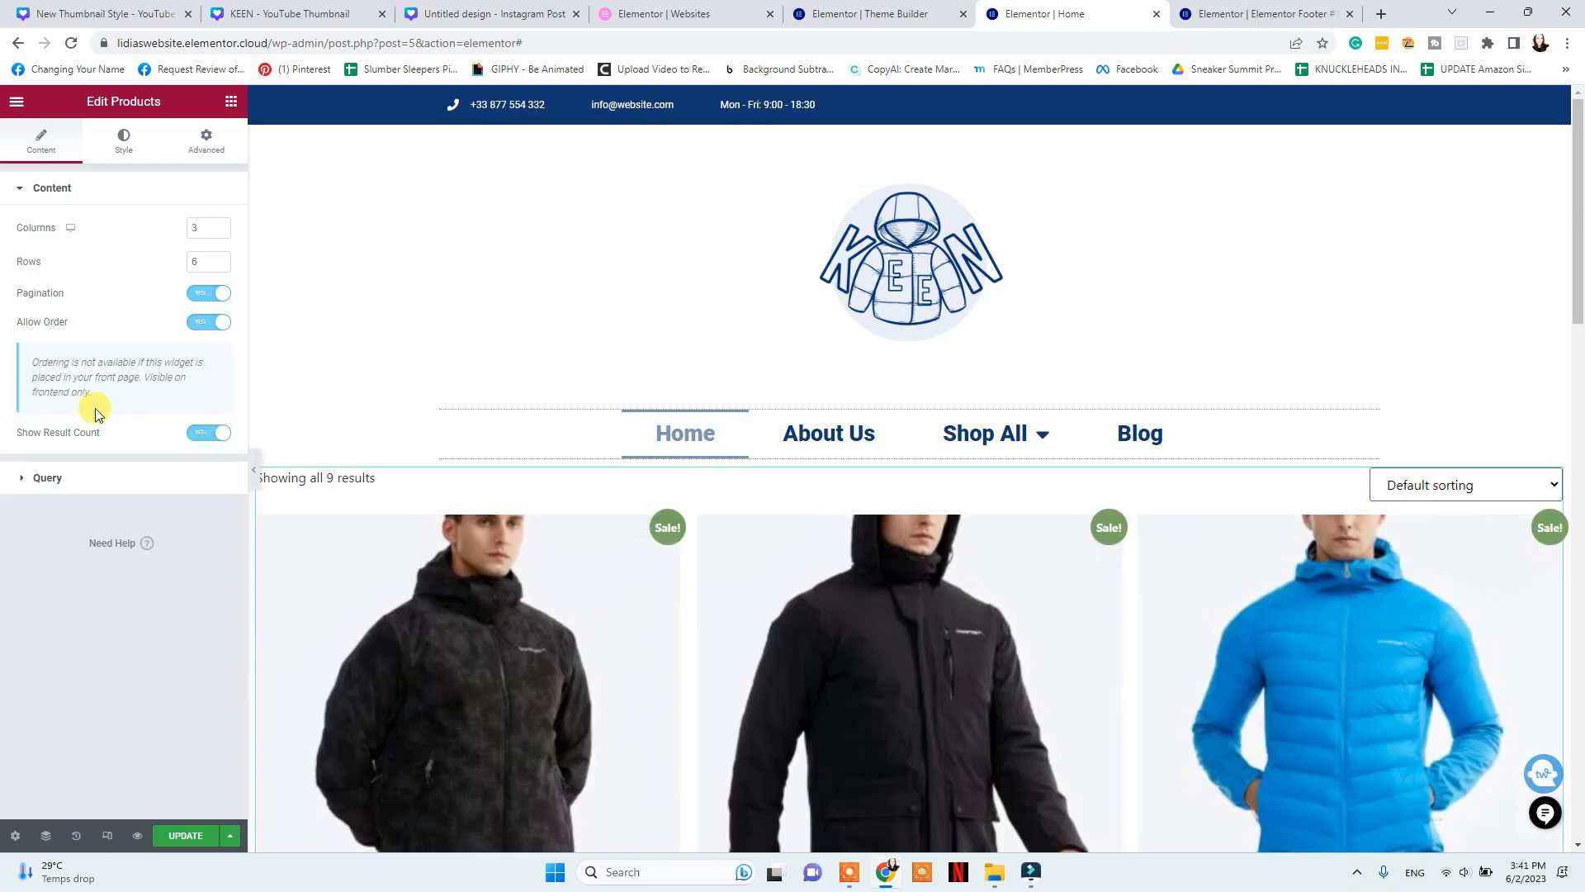
# Set the Products widget's query source to Latest Products and its columns gap to 23
pyautogui.click(96, 483)
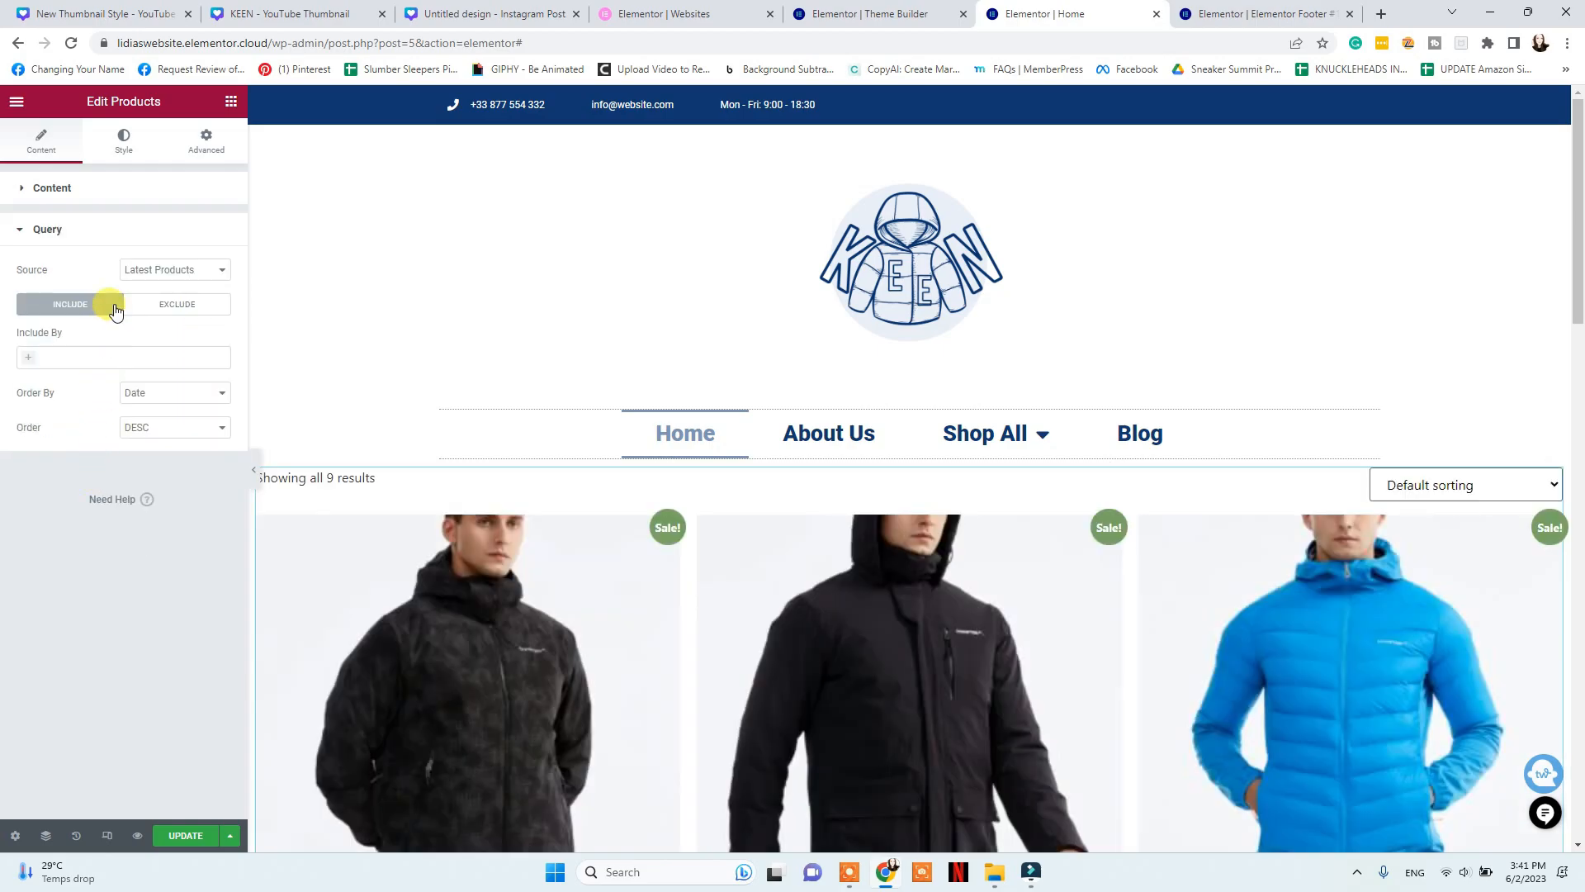
pyautogui.click(166, 271)
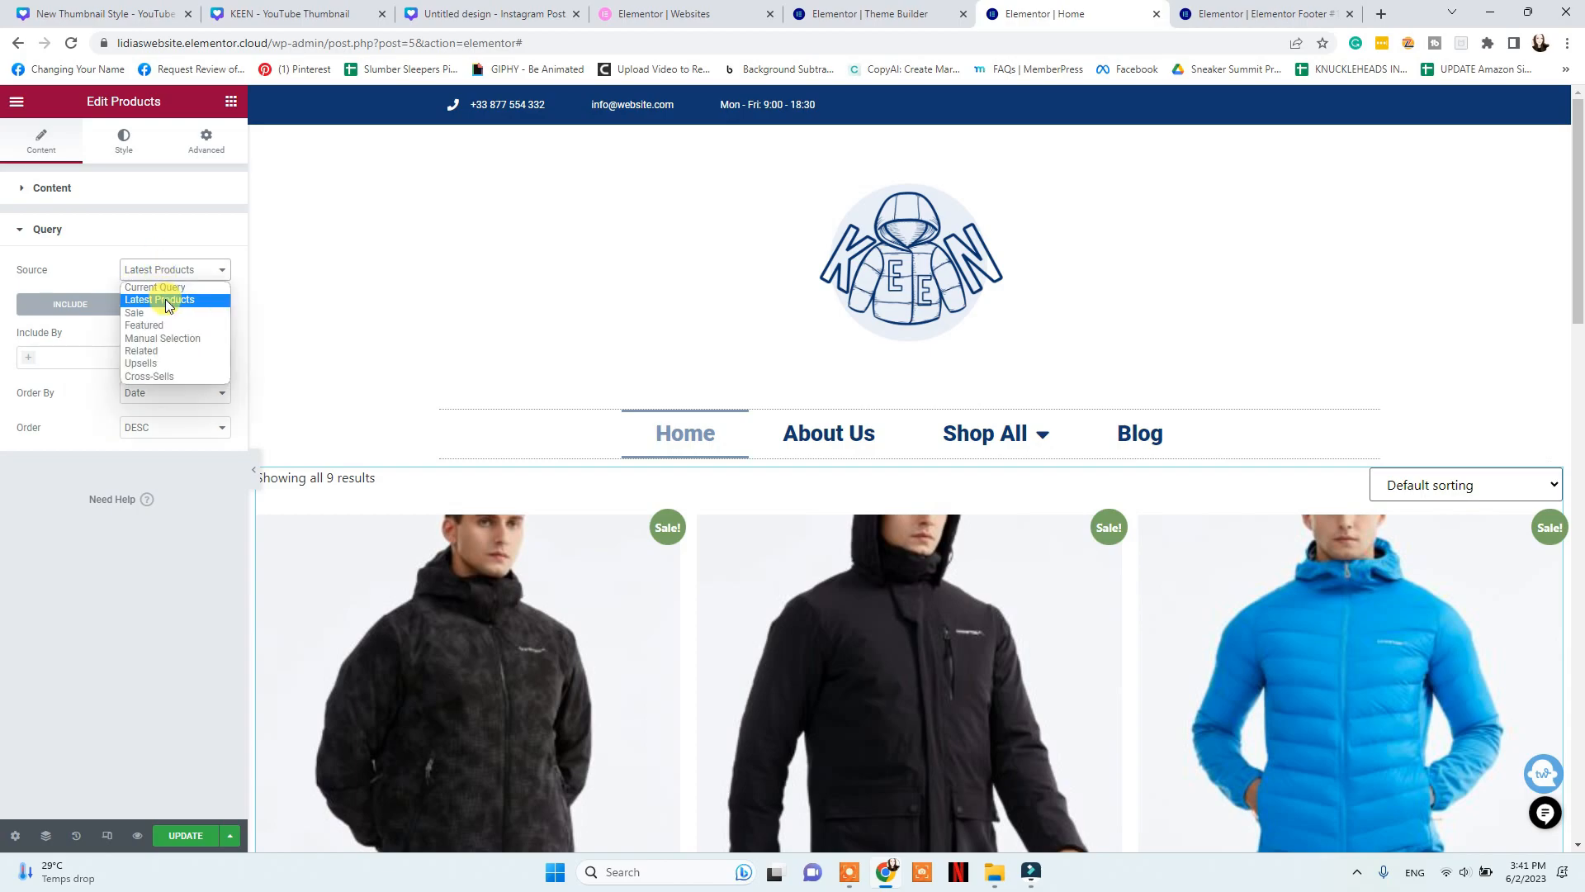
pyautogui.click(162, 298)
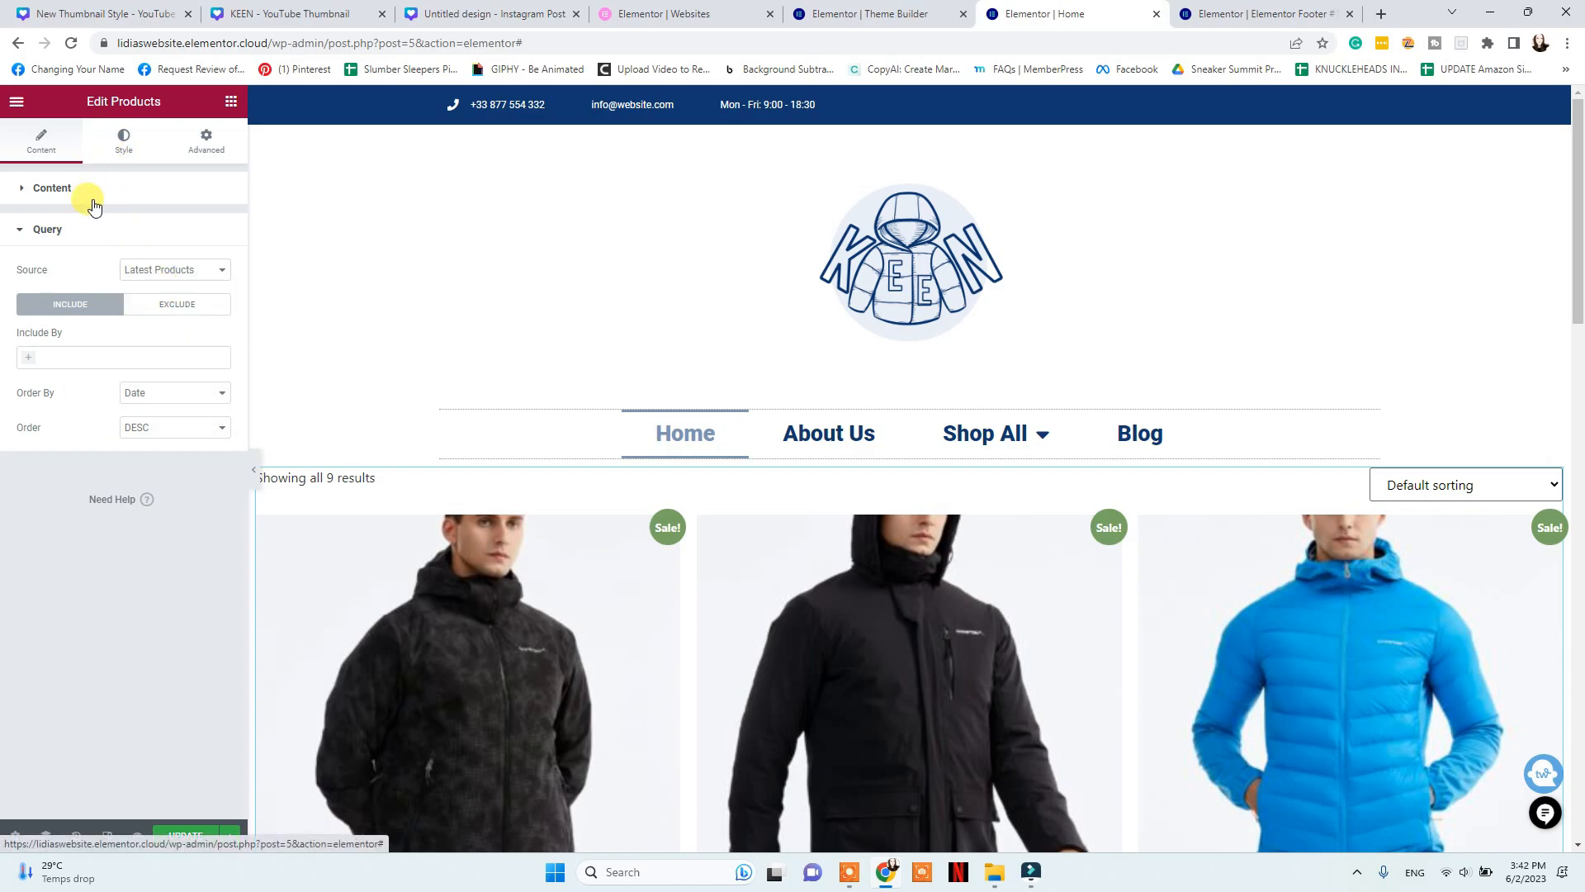
pyautogui.click(123, 148)
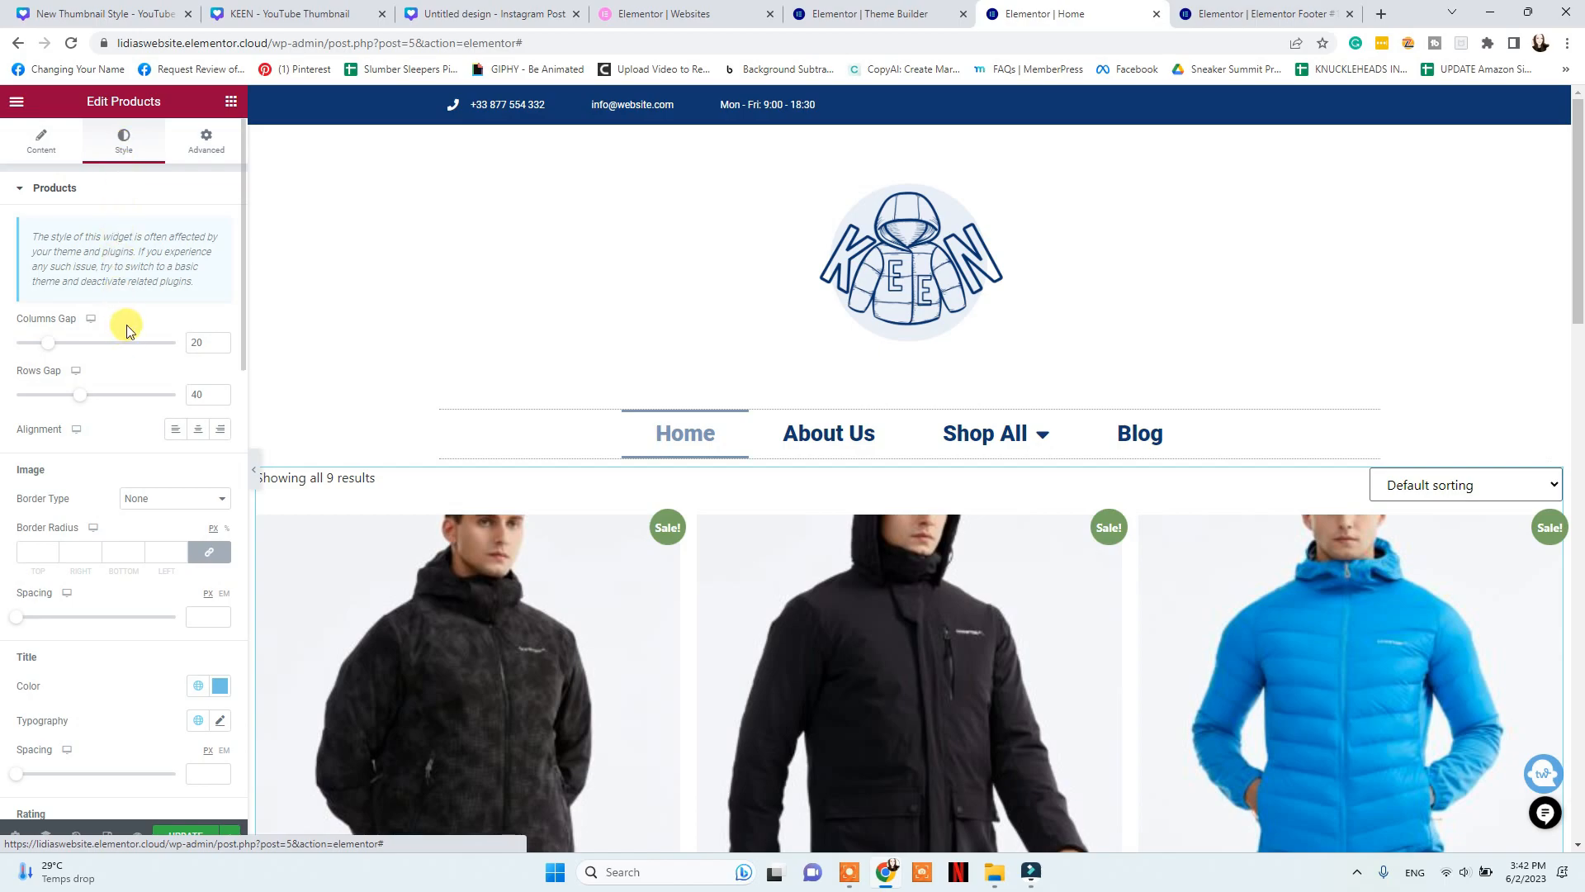
pyautogui.moveTo(51, 341); pyautogui.dragTo(57, 343)
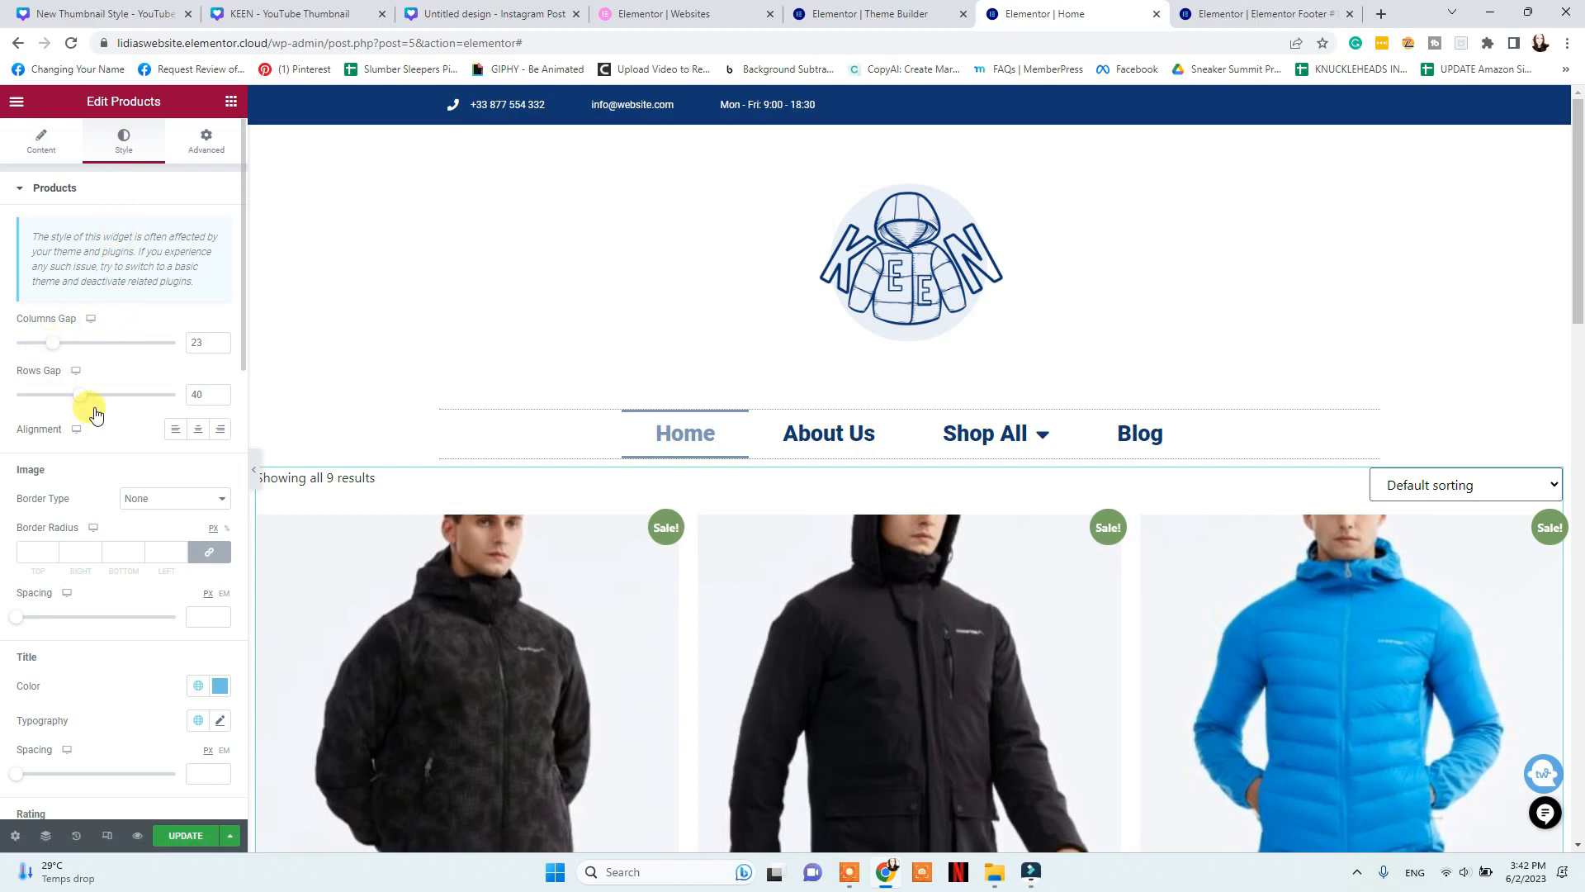